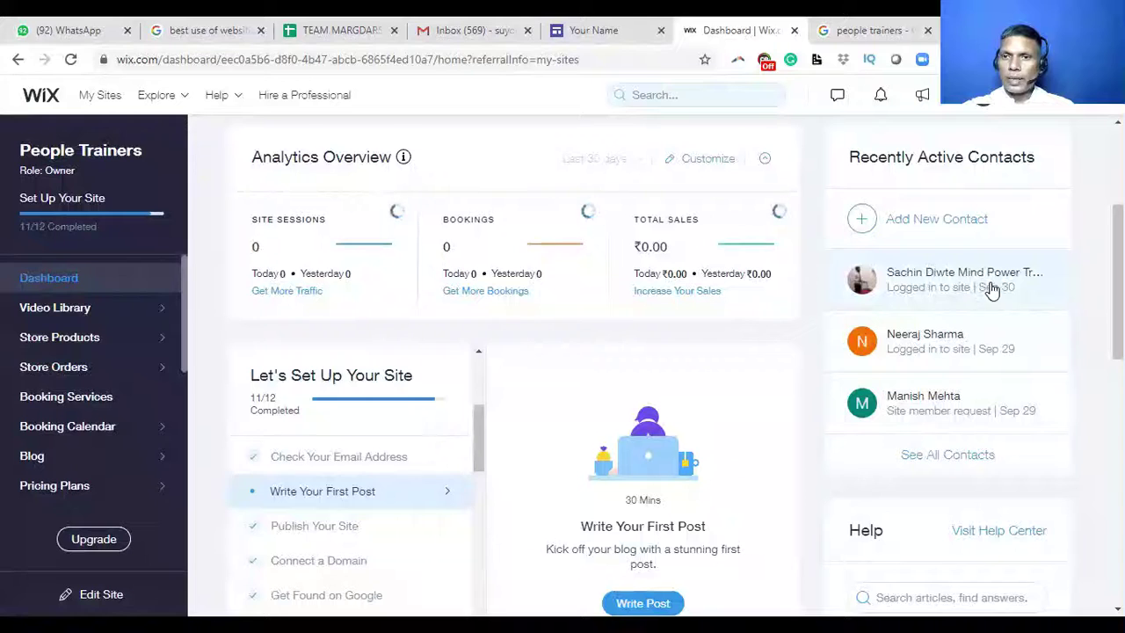
- Open the full contact list from Recently Active Contacts and browse the contacts by last activity
click(1006, 292)
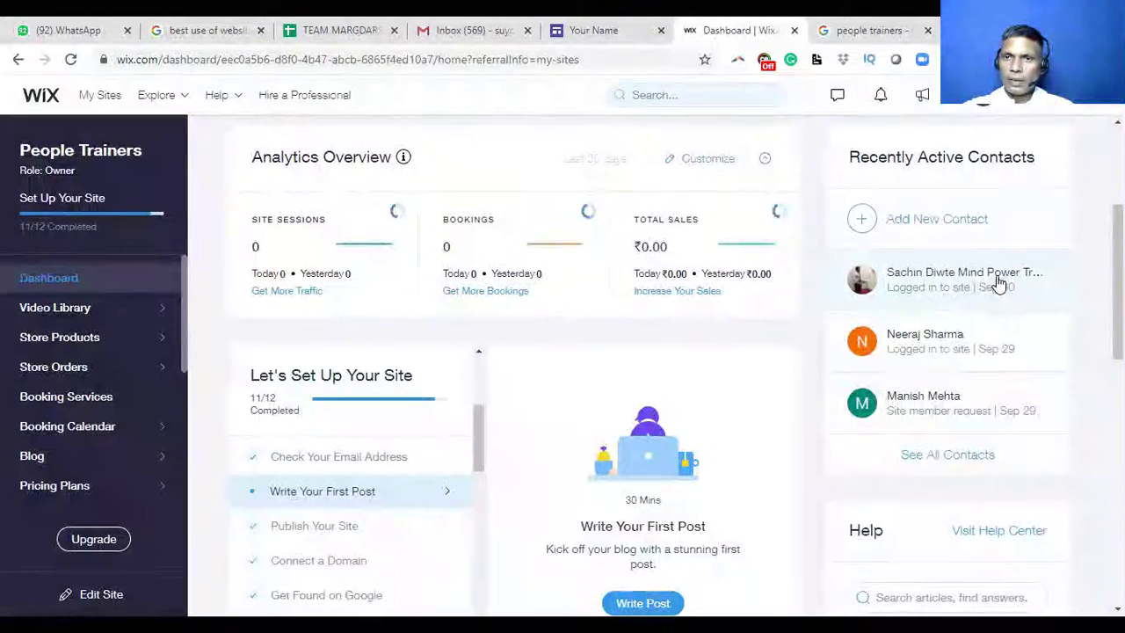
click(954, 456)
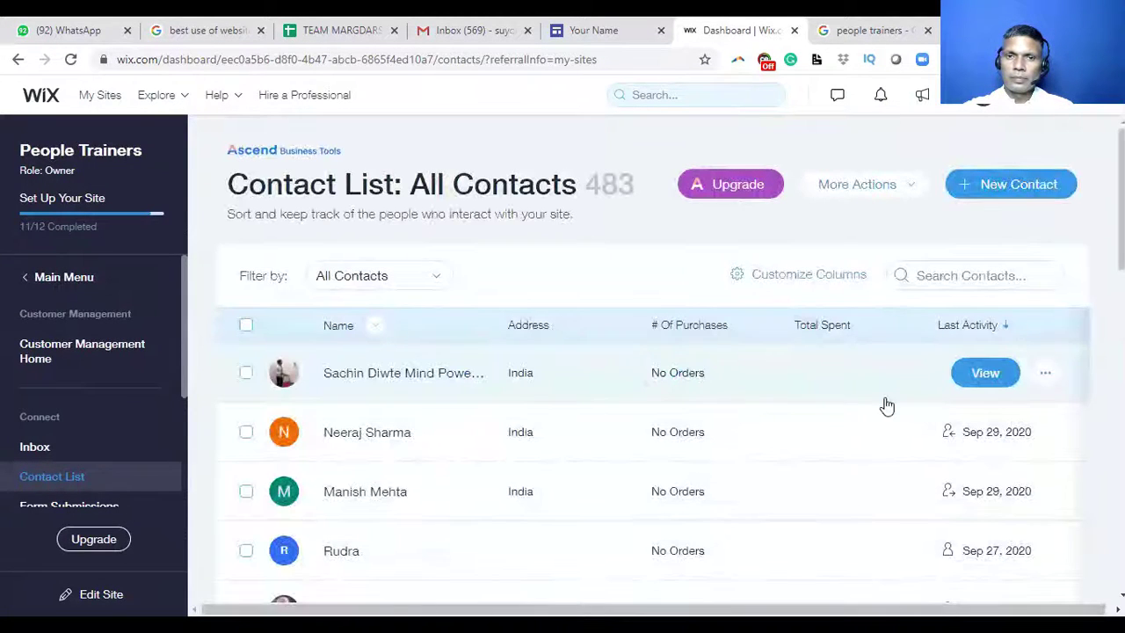
scroll(763, 427, down, 1)
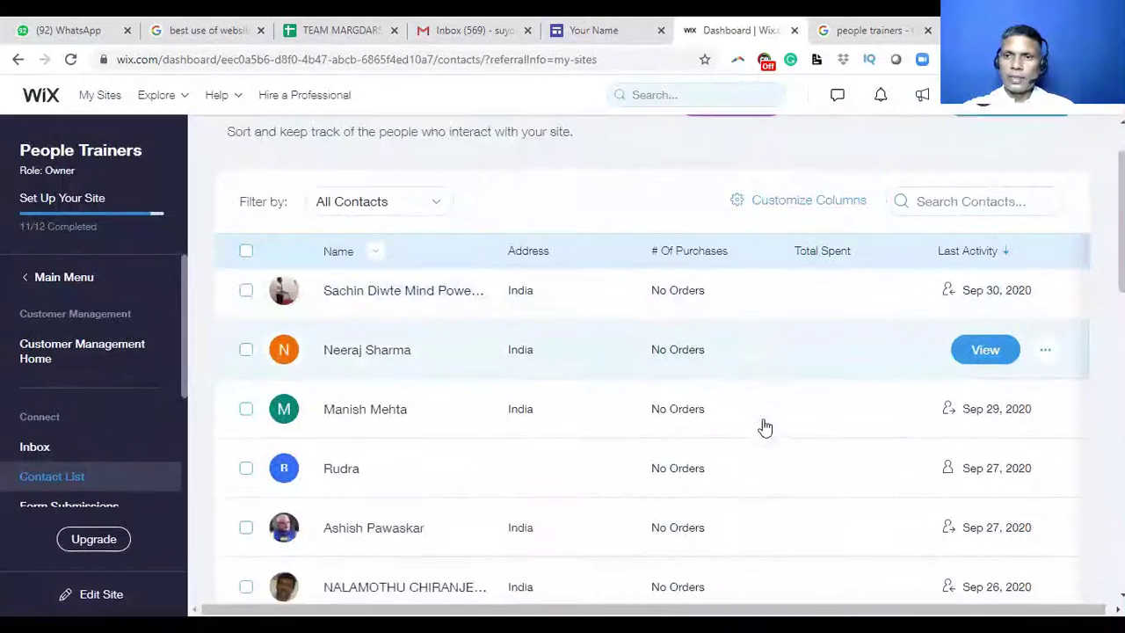
scroll(779, 413, down, 1)
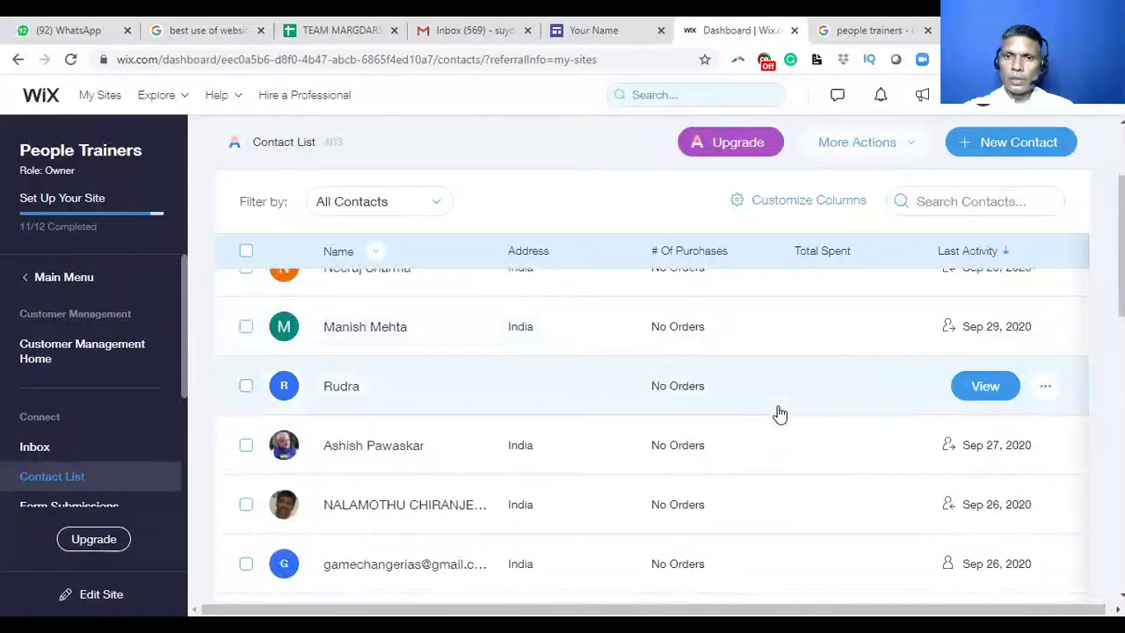
scroll(675, 432, down, 10)
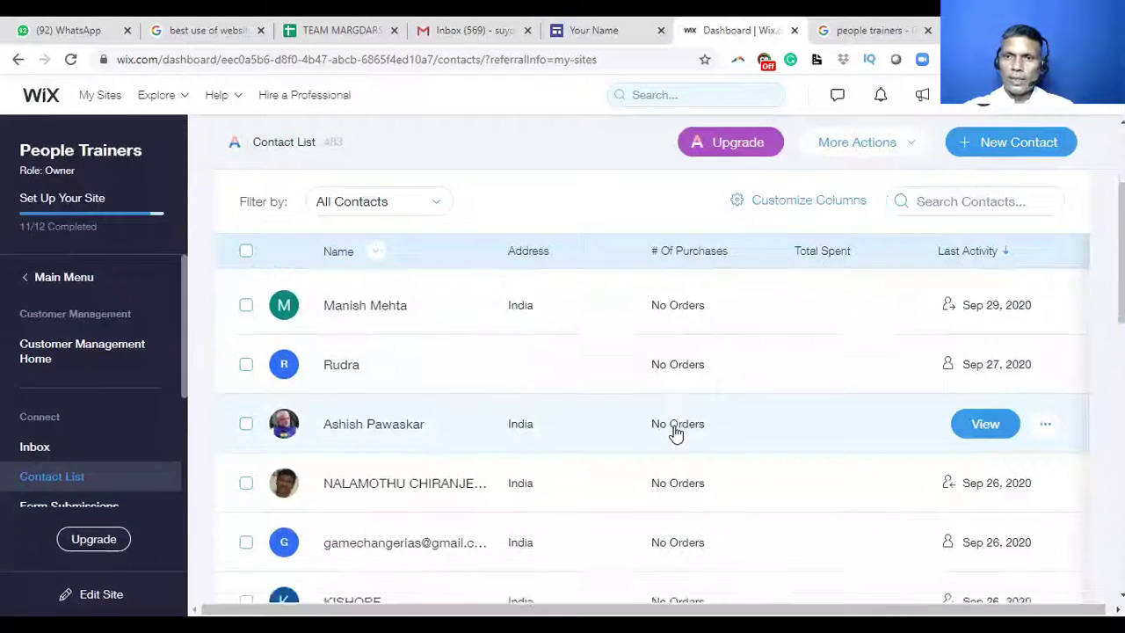
scroll(675, 432, down, 10)
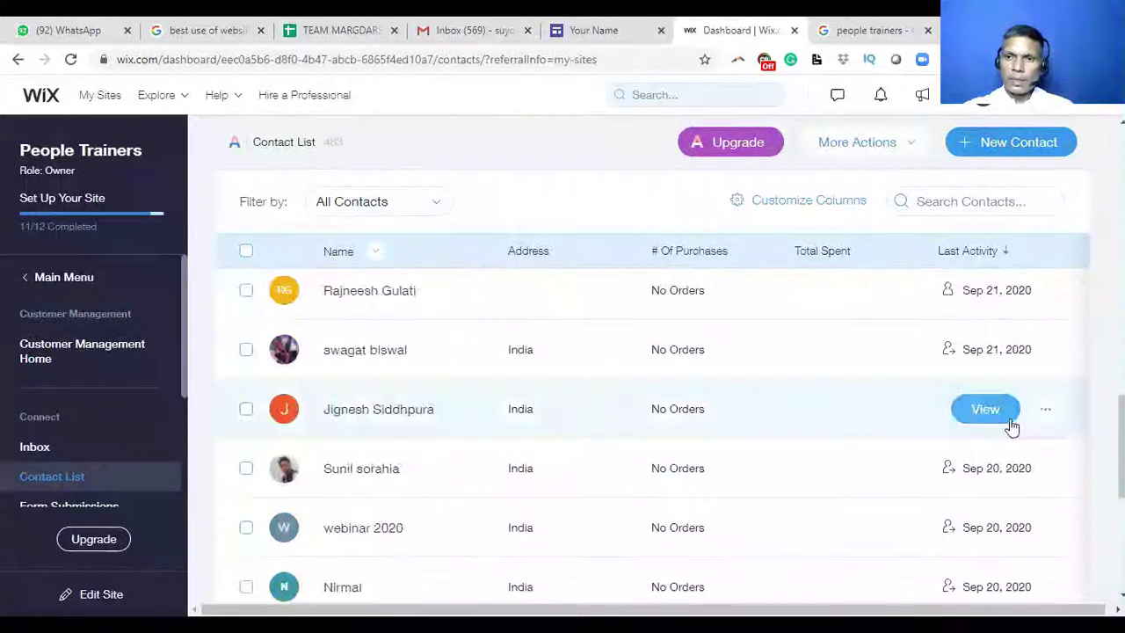
scroll(852, 444, down, 1)
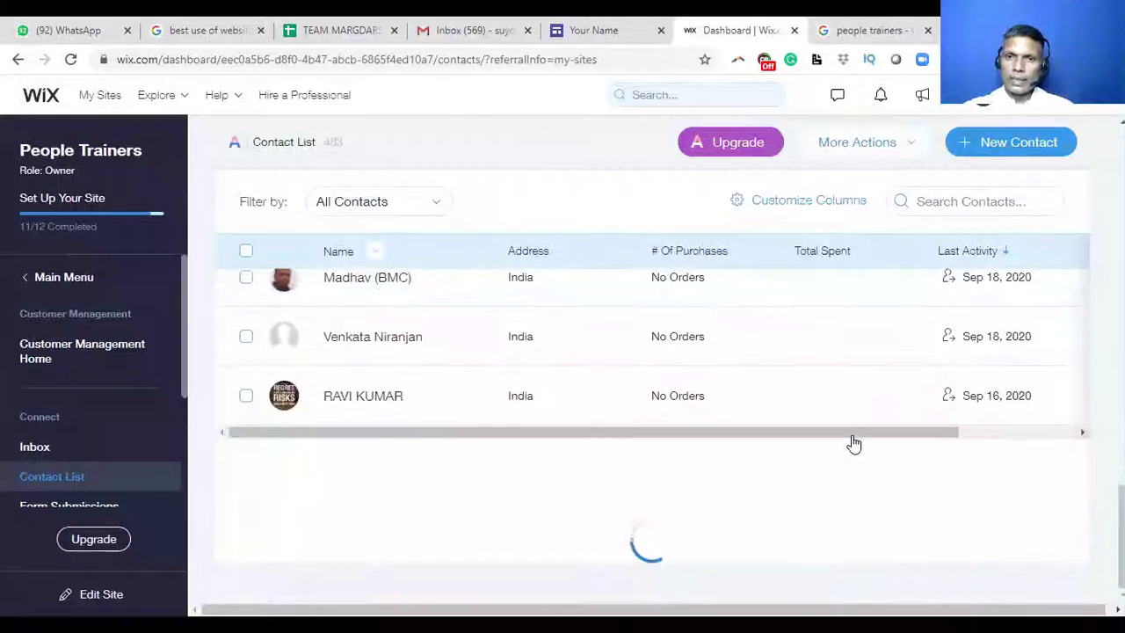
- View the contact and member info of one contact last active on Sep 16, 2020, and close the details
click(977, 447)
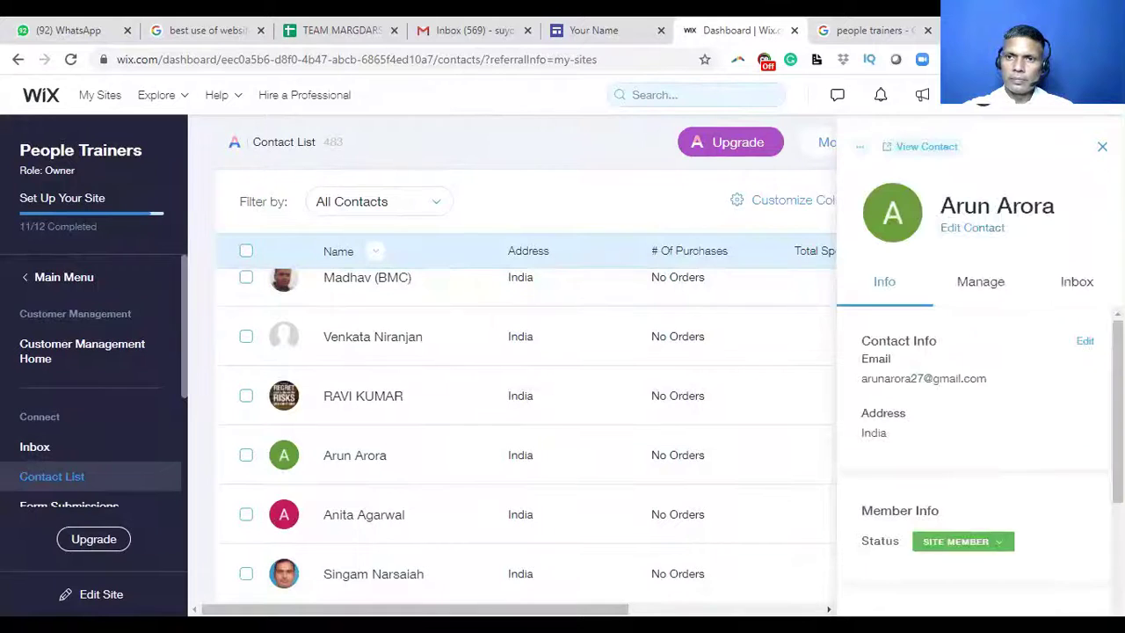
click(1102, 147)
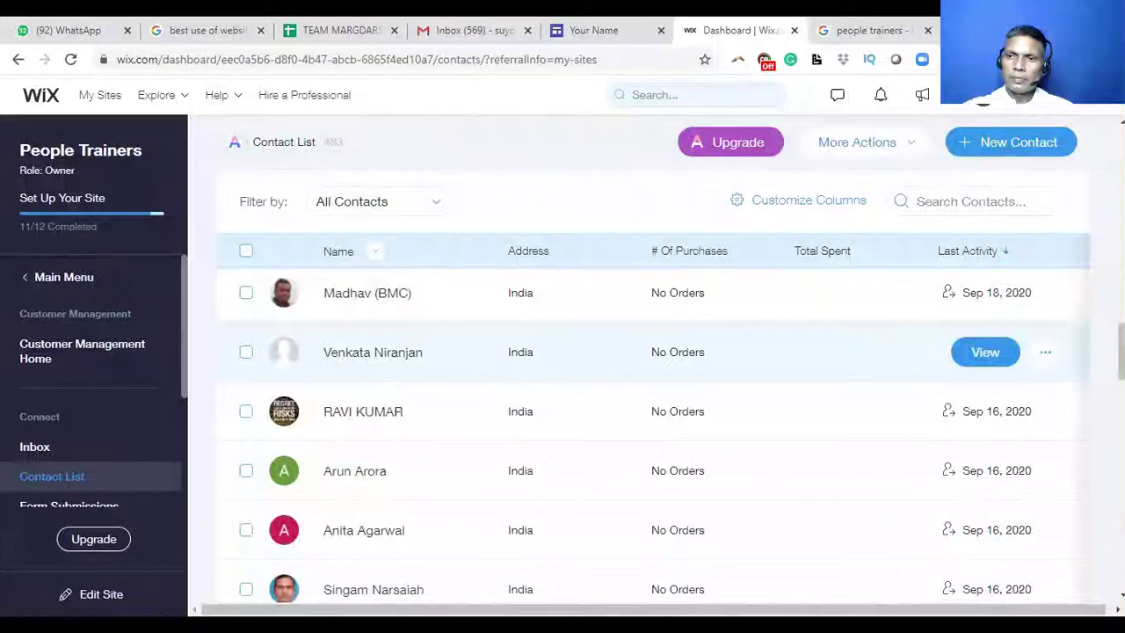
scroll(1074, 270, up, 10)
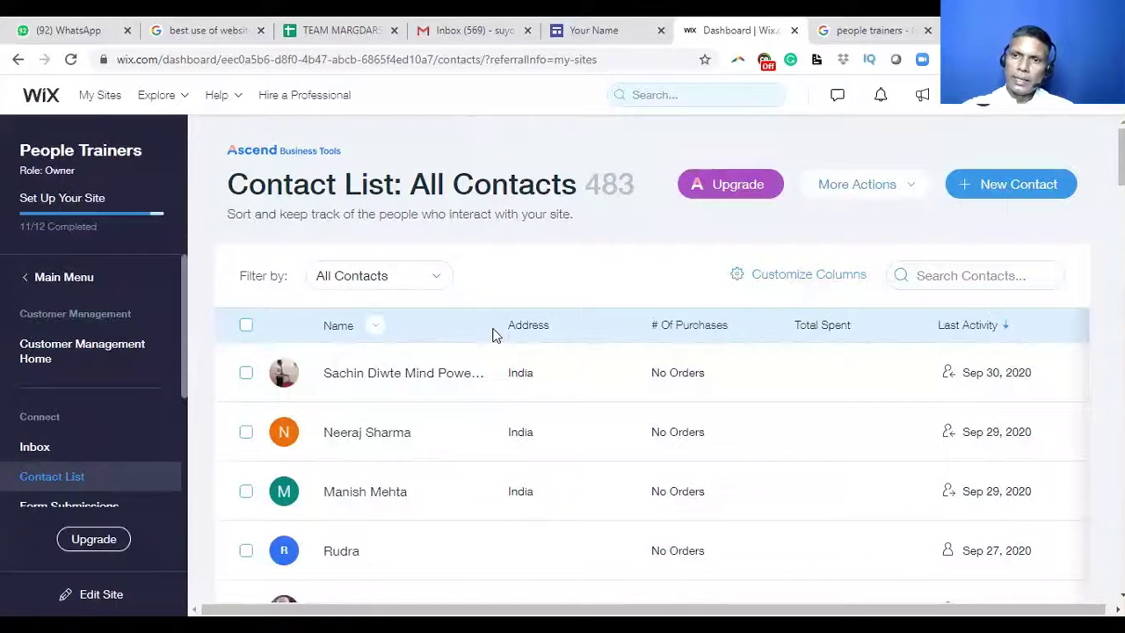
- Return to the site dashboard and review the Analytics Overview, site setup and customer outreach sections
click(17, 58)
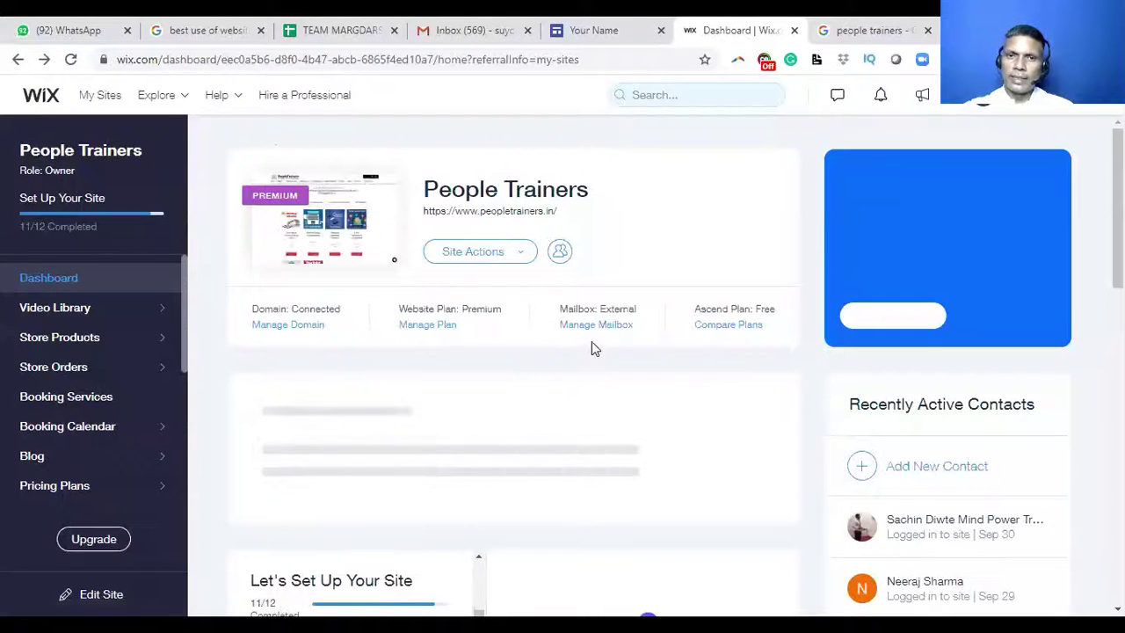
scroll(597, 402, down, 4)
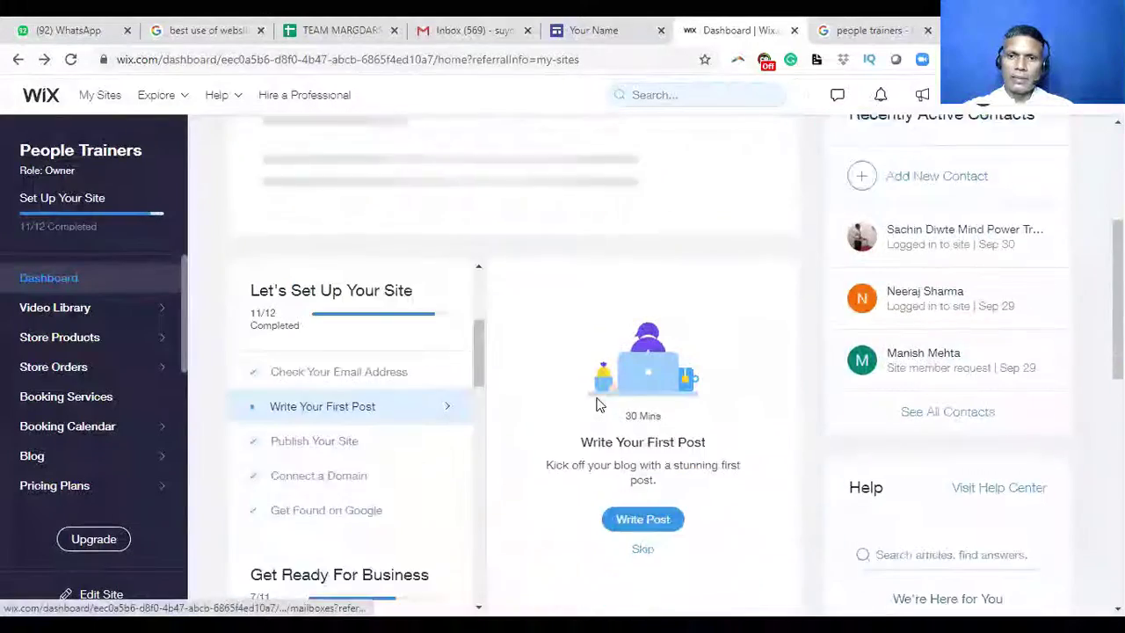
scroll(598, 402, down, 8)
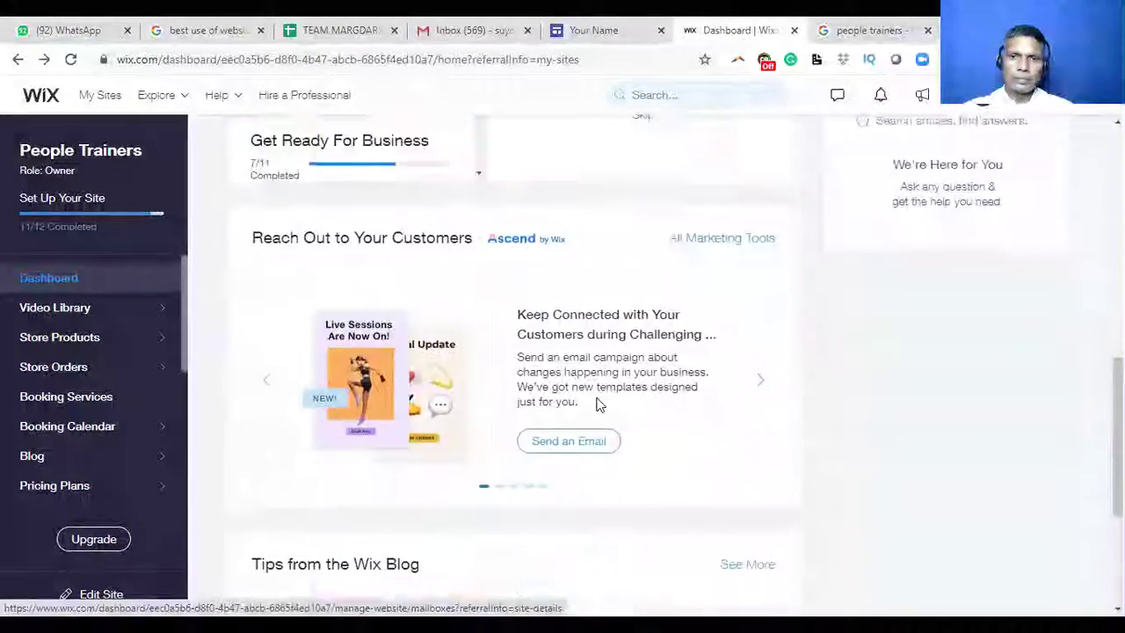
scroll(596, 404, up, 8)
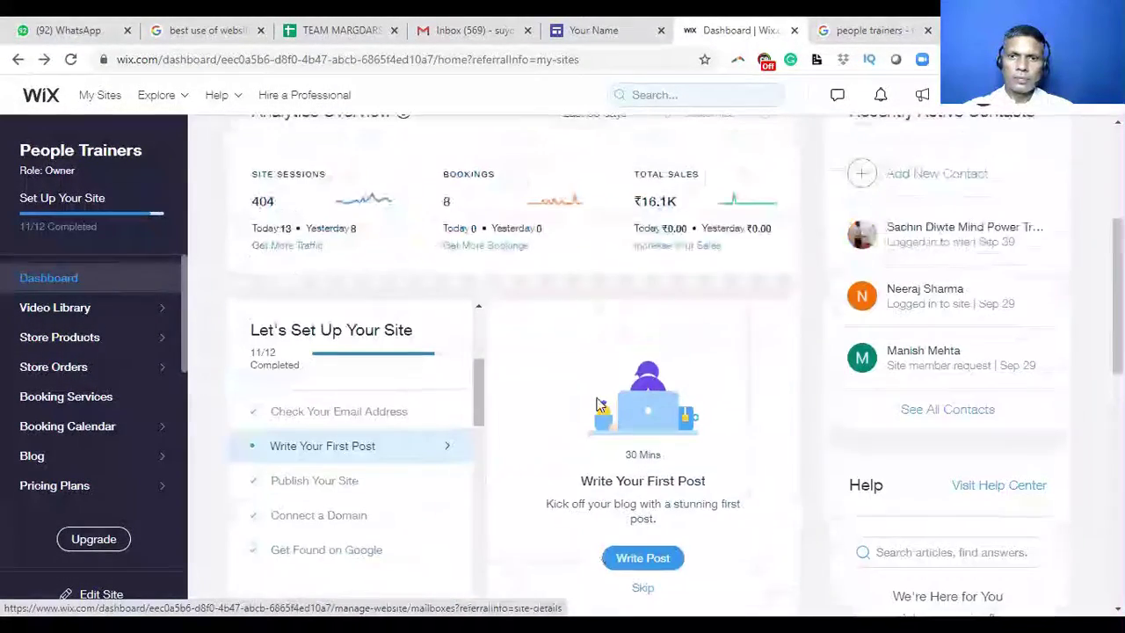
scroll(588, 385, up, 1)
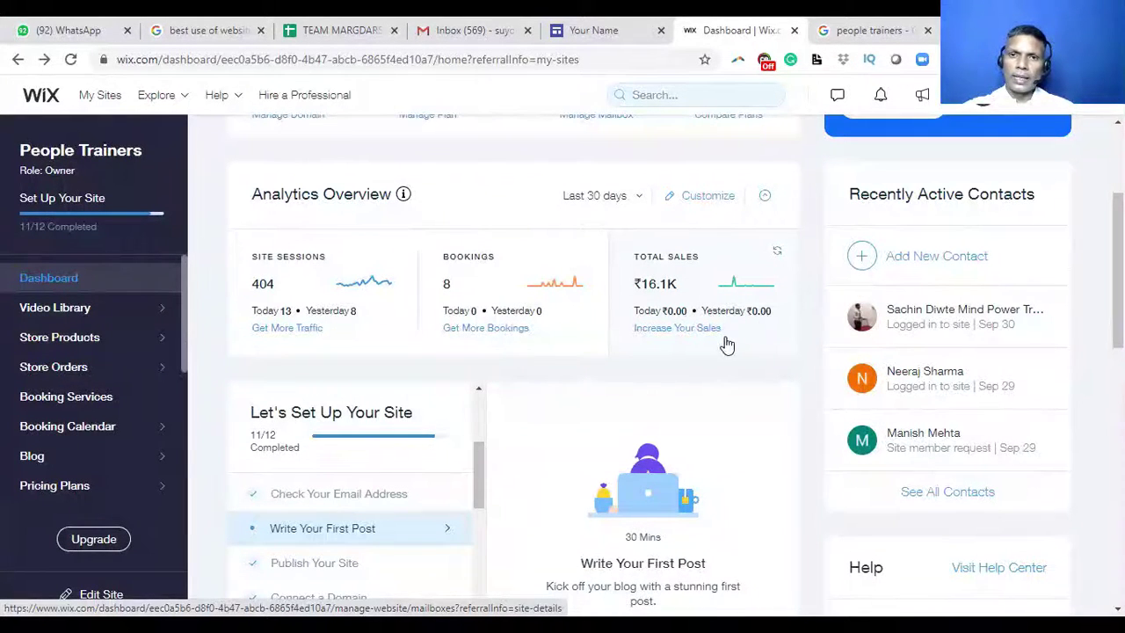
scroll(713, 339, up, 1)
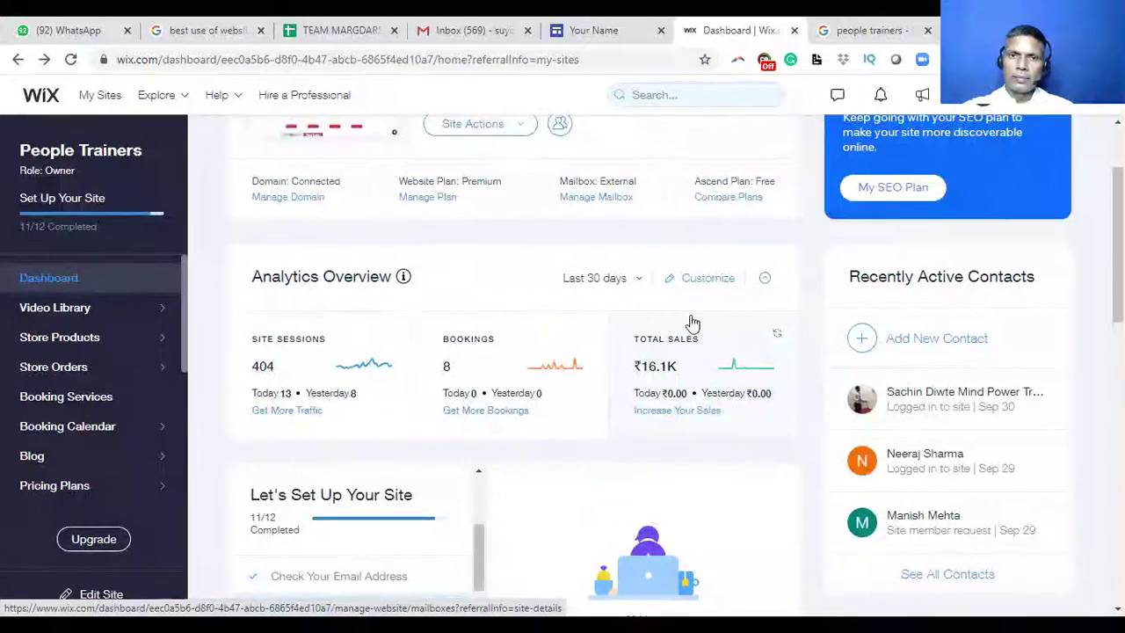
scroll(691, 322, up, 2)
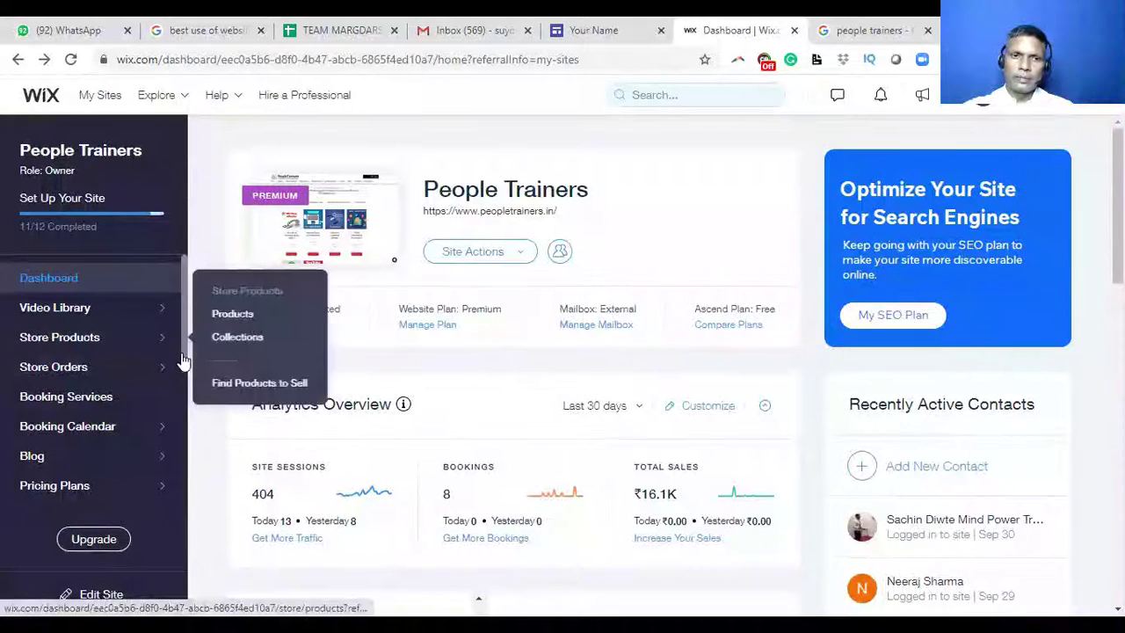
- Look through the dashboard's management sections and open Site Members under Customer Management
drag(181, 353, 185, 369)
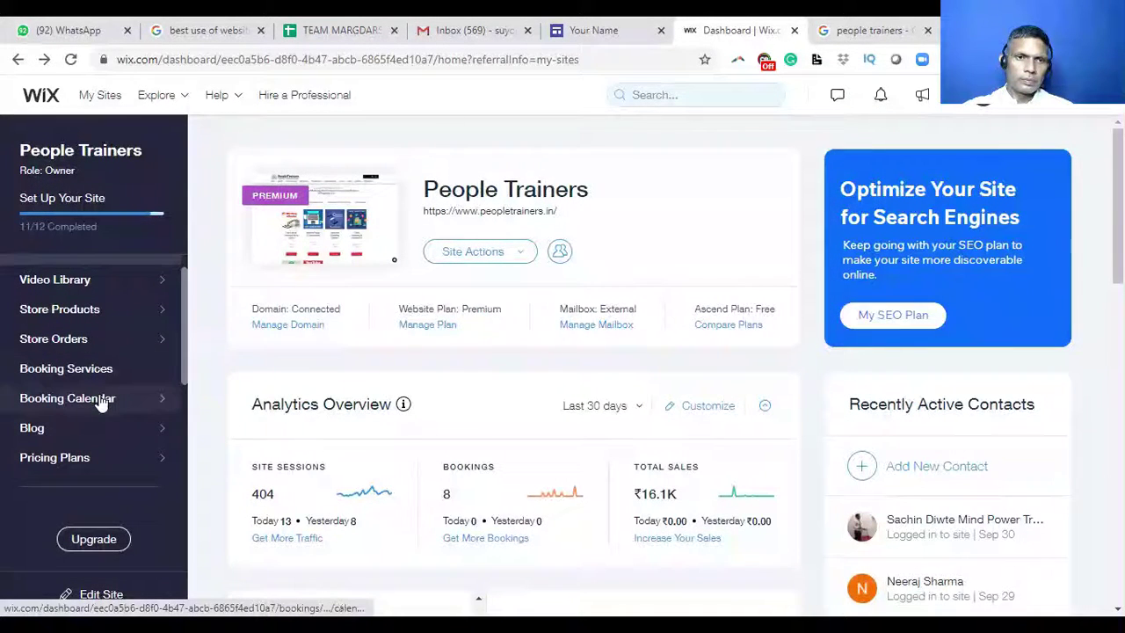
mouse_move(102, 402)
mouse_move(100, 435)
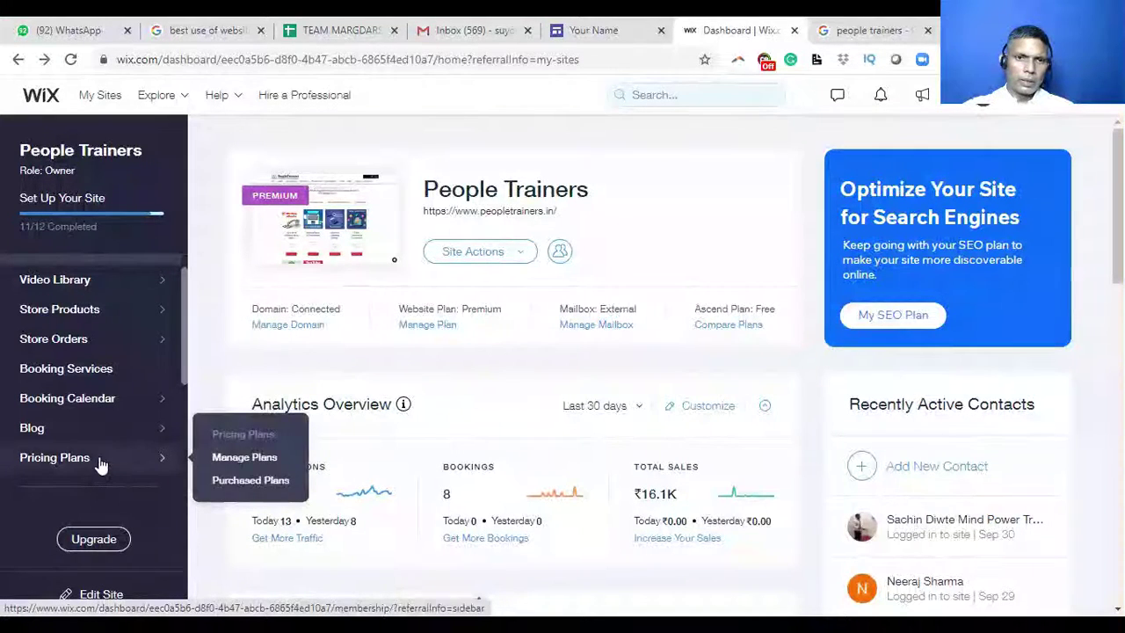
drag(184, 351, 182, 448)
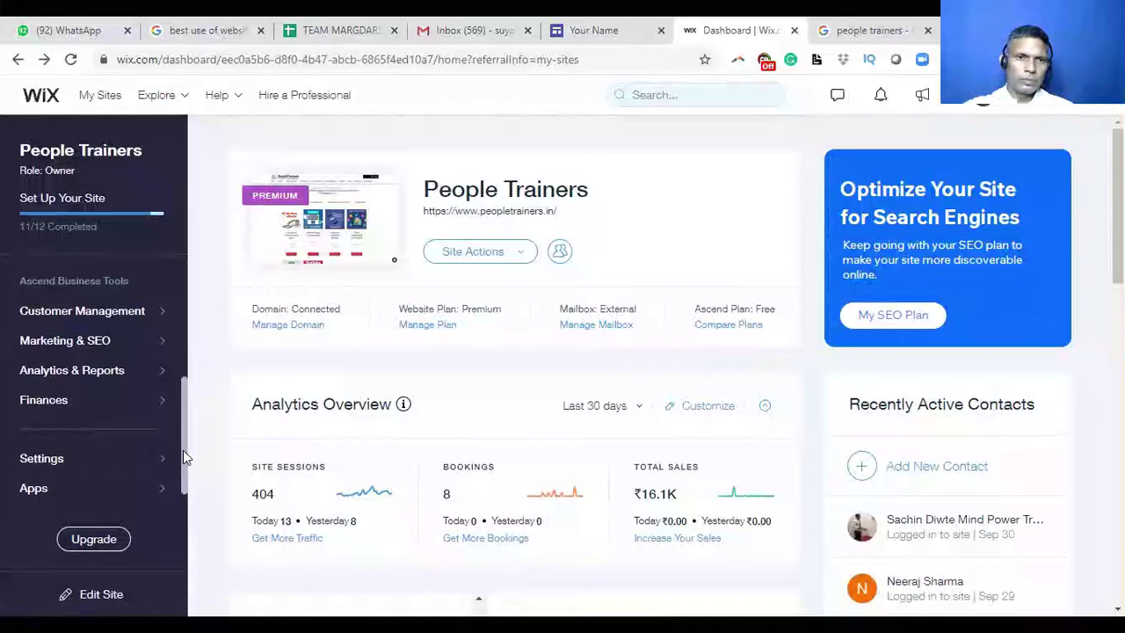
mouse_move(145, 316)
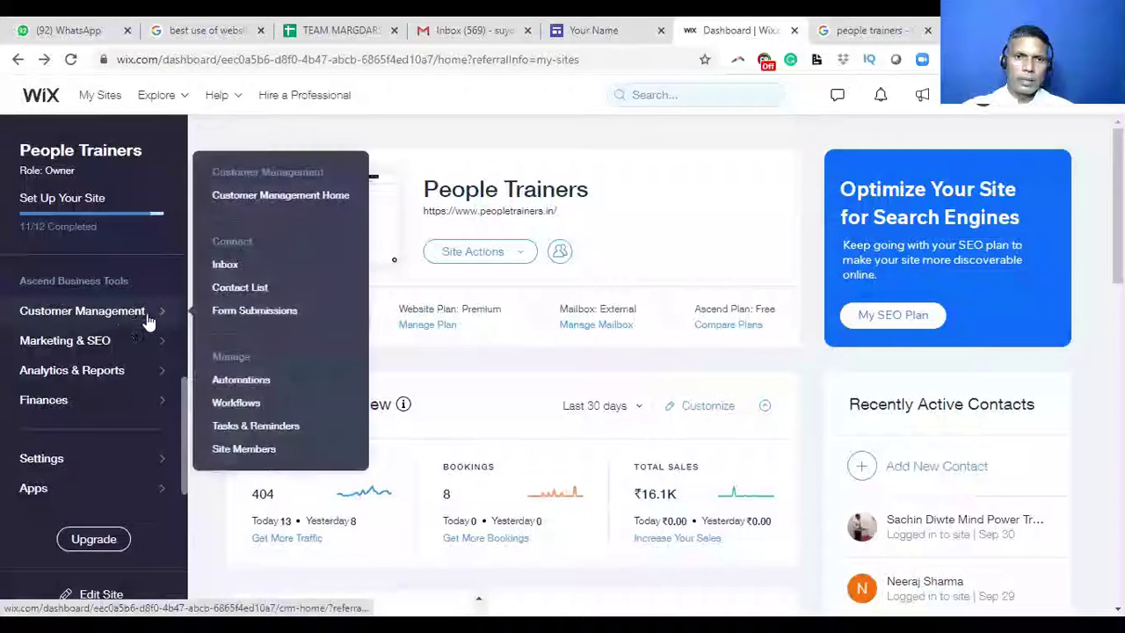
click(257, 449)
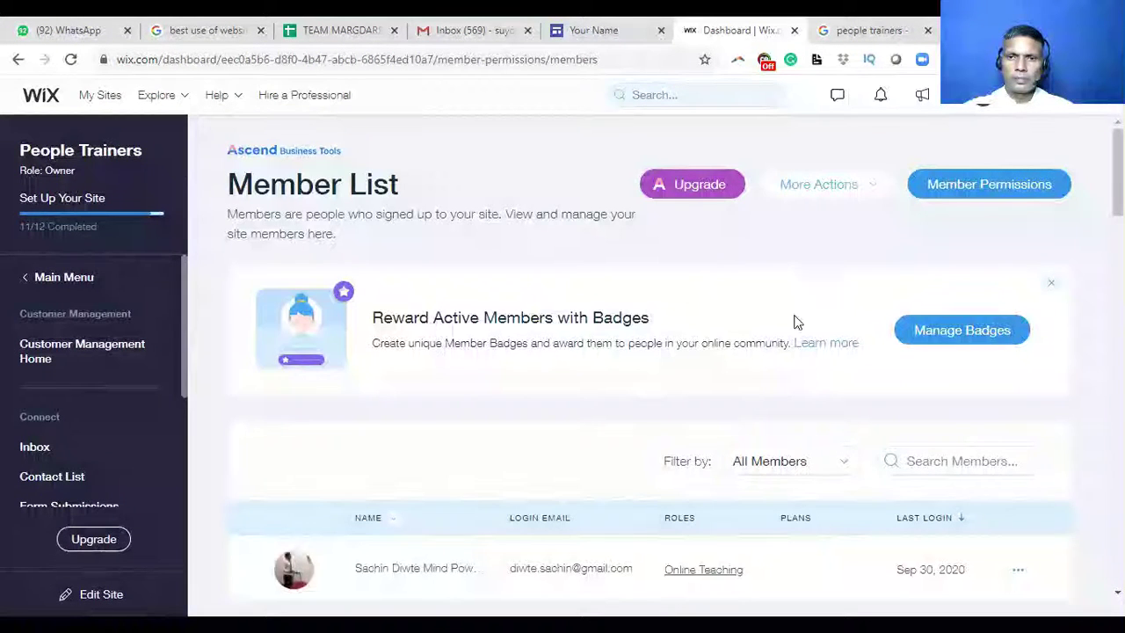
- Examine the Member List for the members' login emails, assigned roles and last login dates
scroll(678, 336, down, 2)
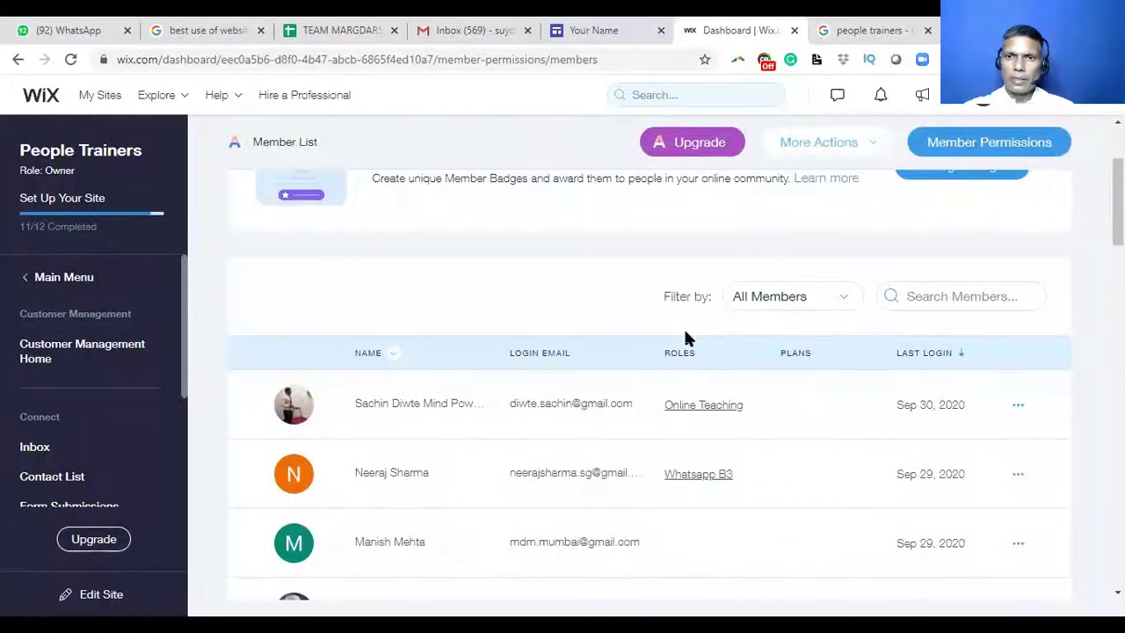
scroll(690, 334, up, 2)
scroll(690, 334, down, 10)
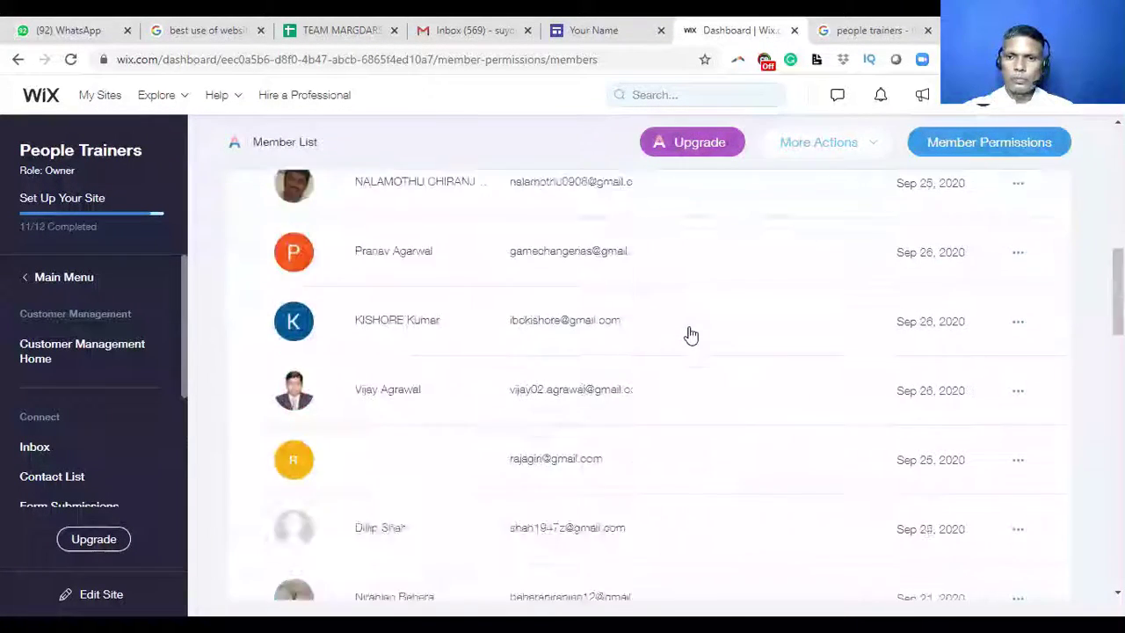
scroll(691, 334, down, 10)
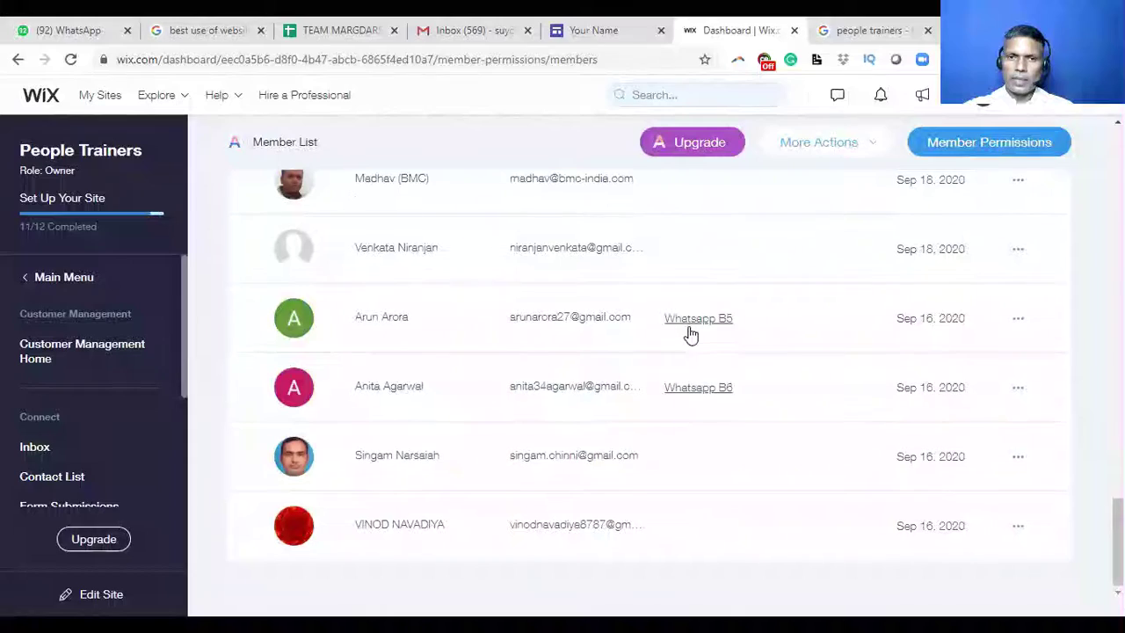
scroll(691, 334, down, 5)
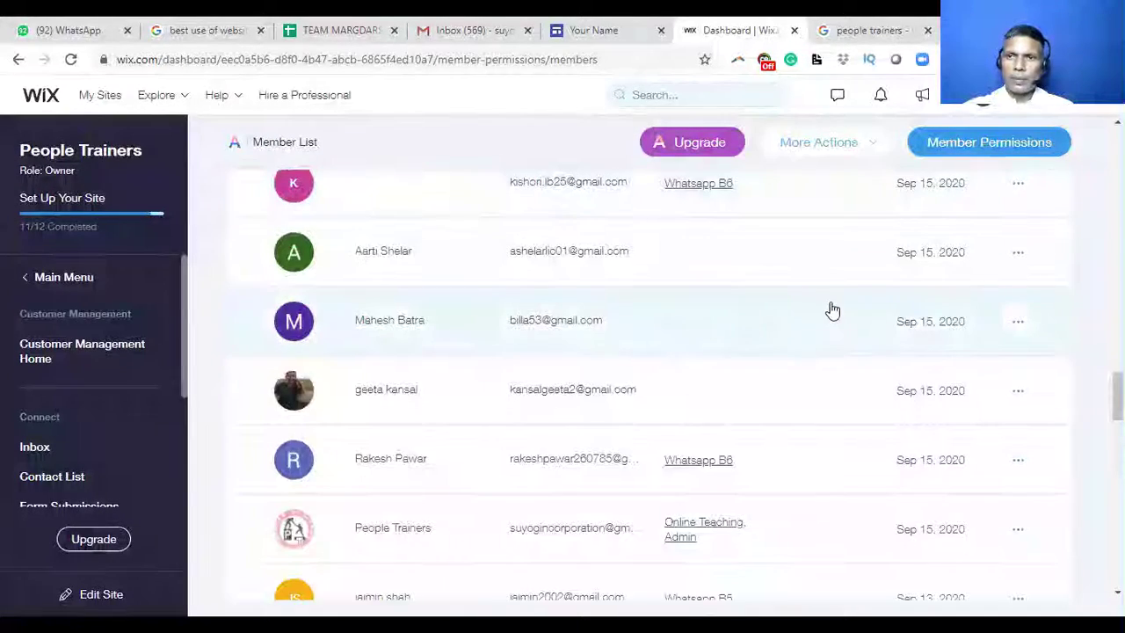
scroll(600, 349, down, 10)
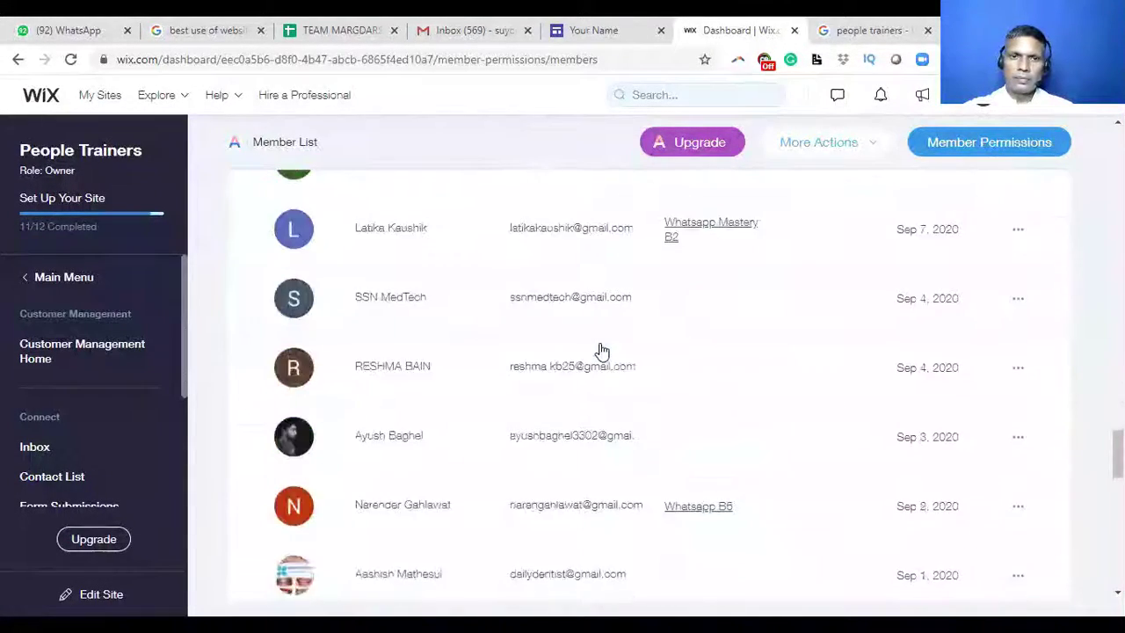
scroll(600, 349, down, 5)
scroll(191, 421, down, 5)
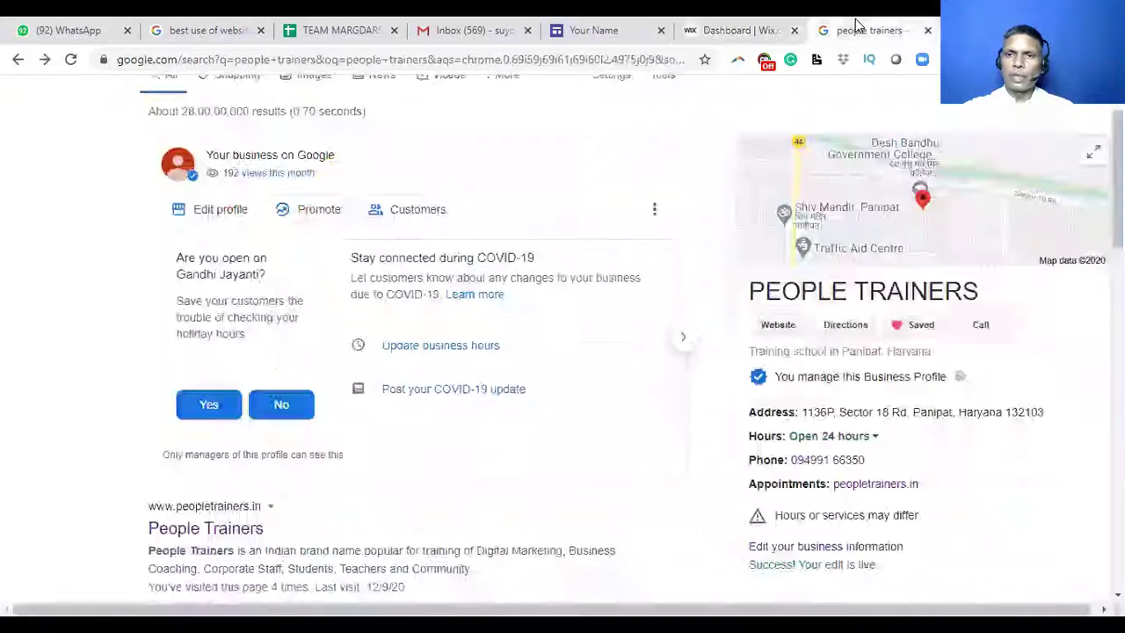
- Switch to the People Trainers search results tab and look over the short duration courses on the peopletrainers.in homepage
click(856, 28)
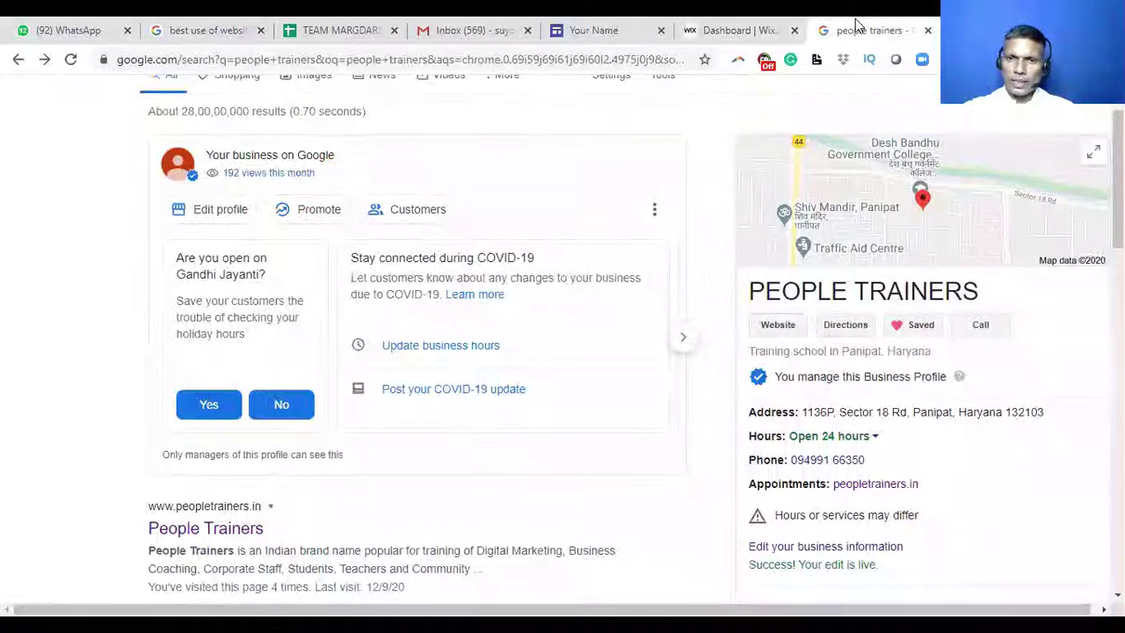
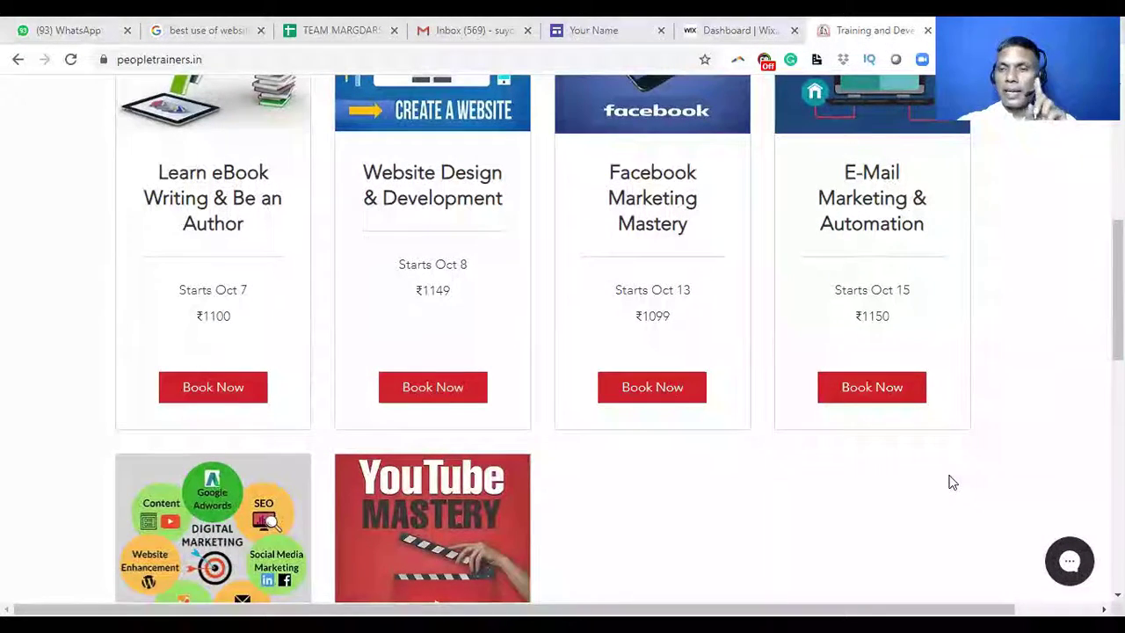
scroll(1032, 407, up, 1)
scroll(1032, 407, up, 2)
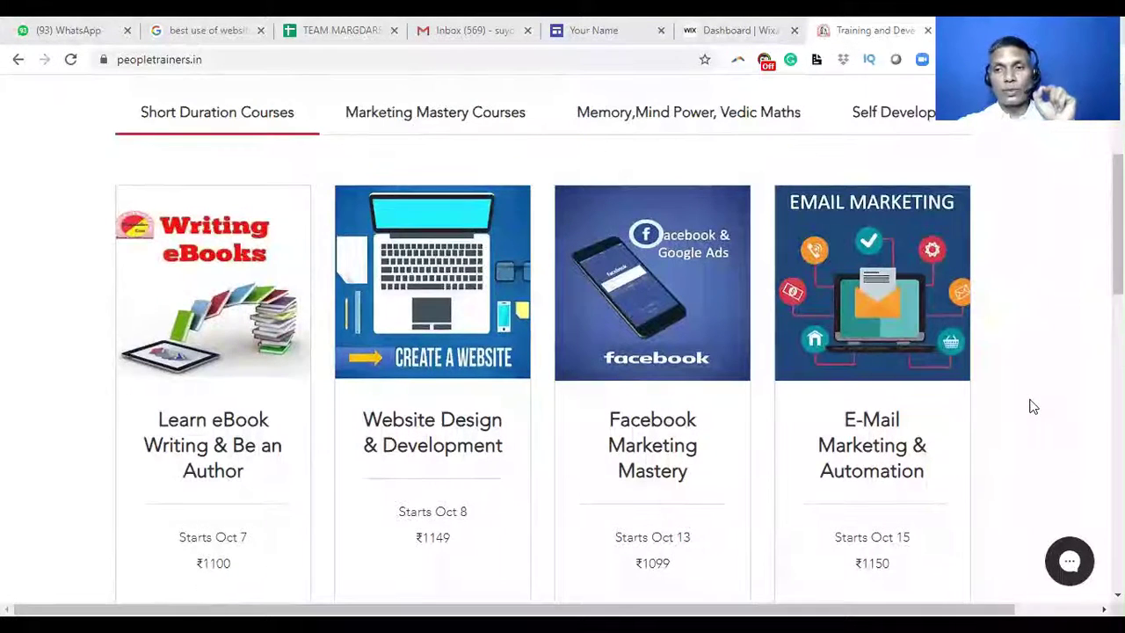
scroll(1032, 407, up, 3)
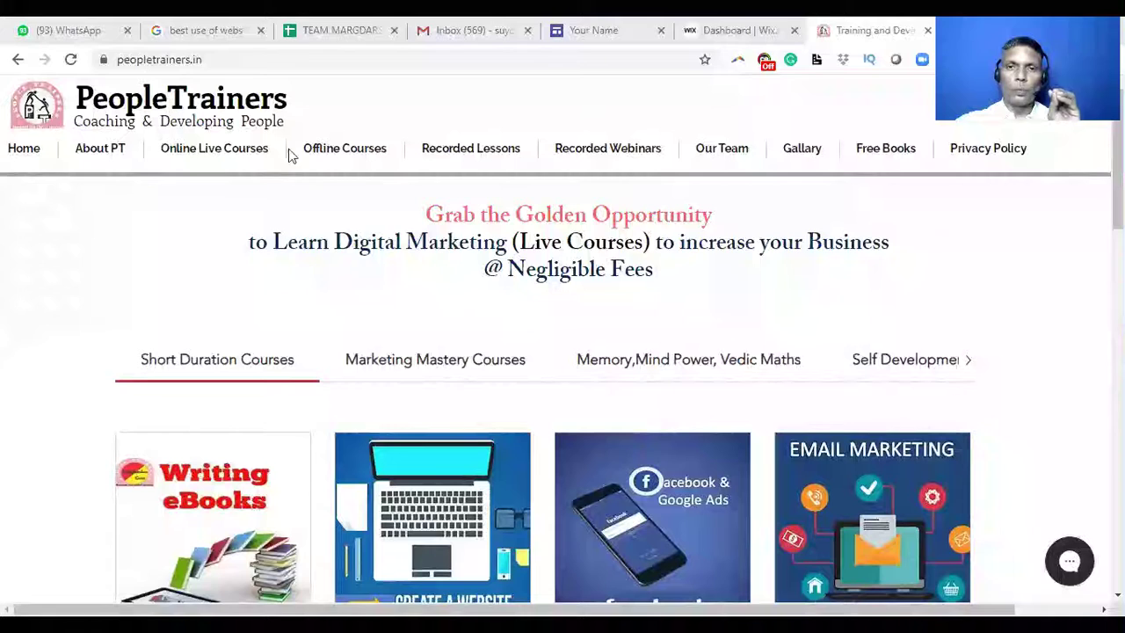
- Visit the website's Online Live Courses page and the Corporate page under Offline Courses
click(217, 151)
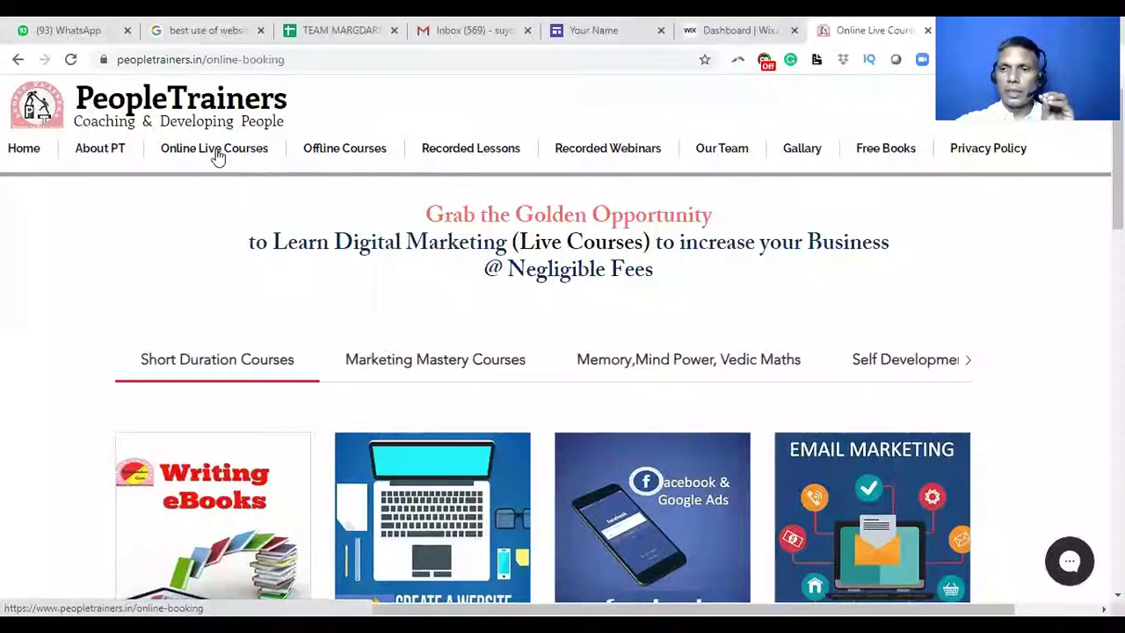
mouse_move(367, 158)
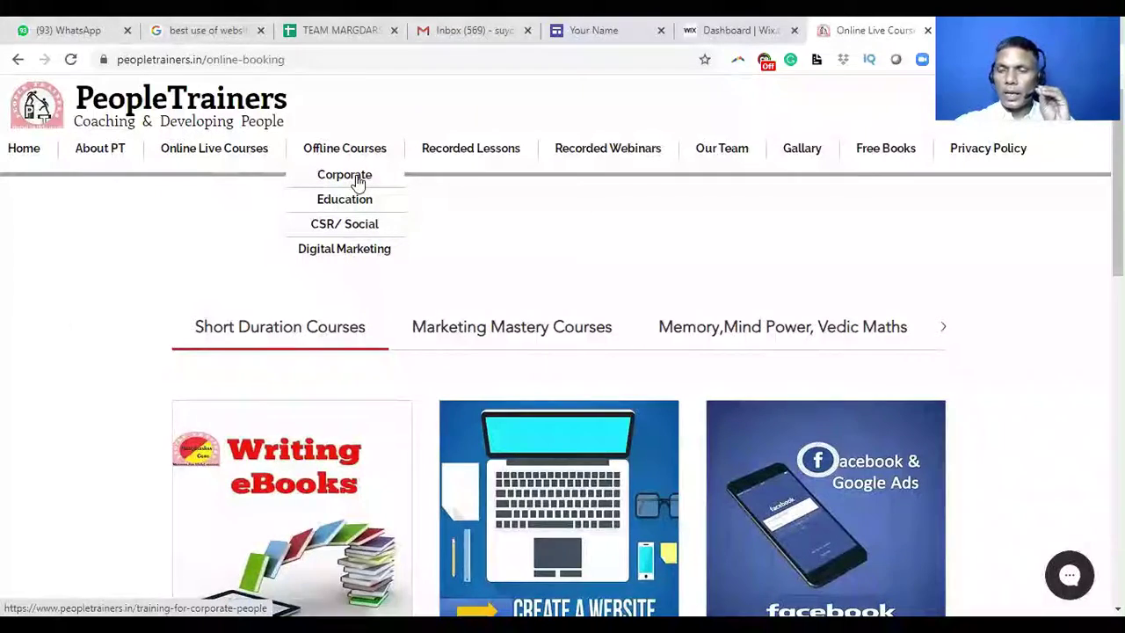
click(357, 180)
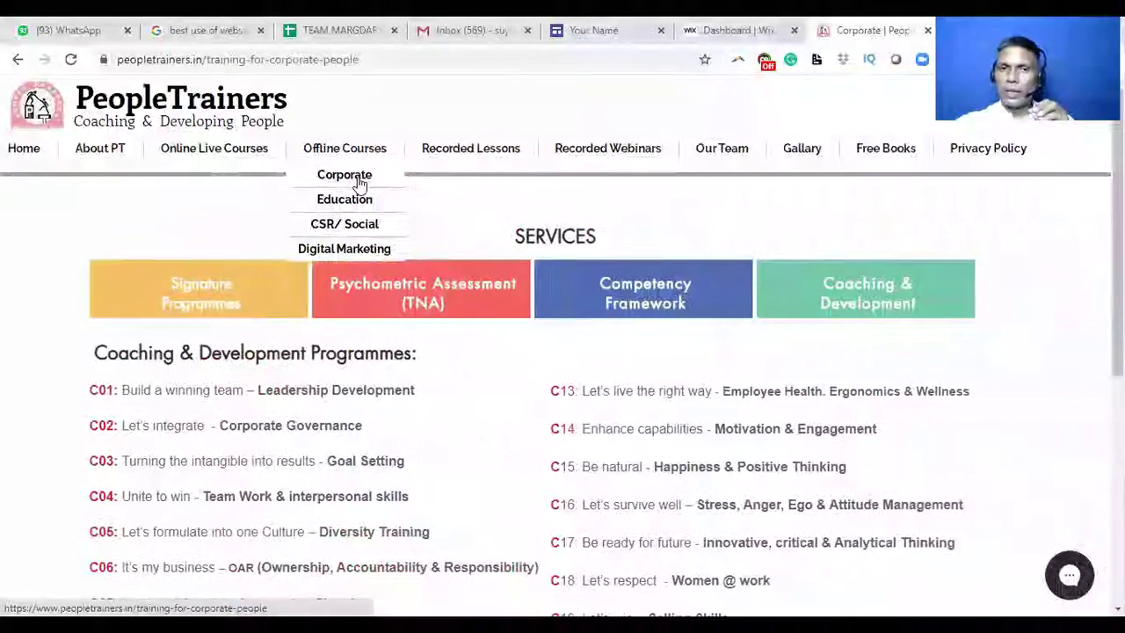
- Open the entry under the website's Recorded Lessons and close the member Sign Up form
mouse_move(446, 155)
click(450, 176)
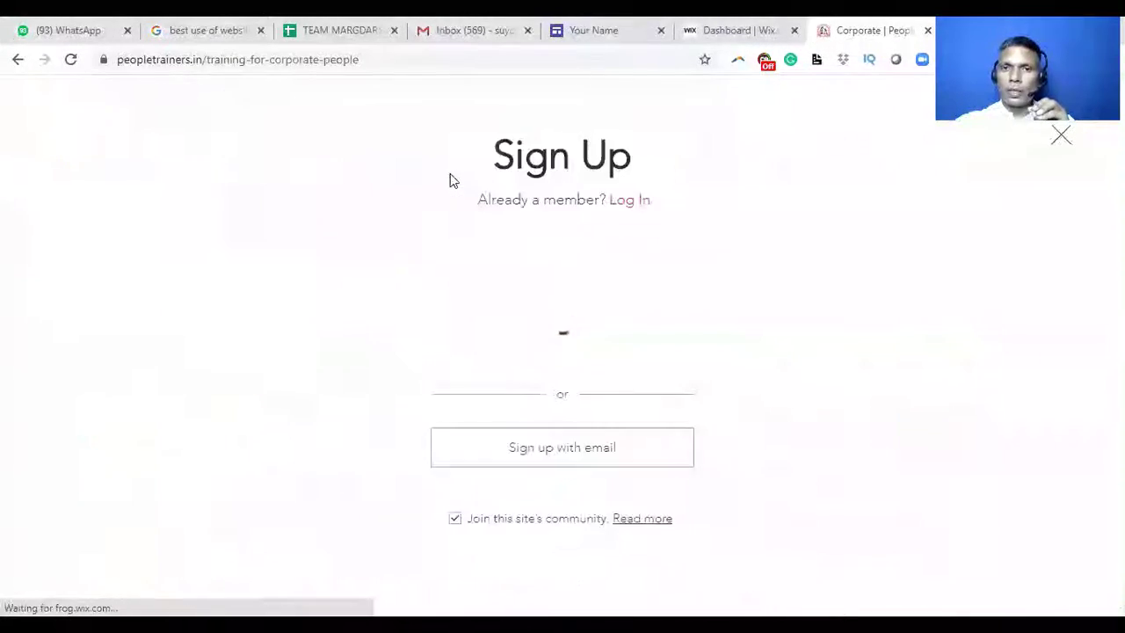
click(1061, 136)
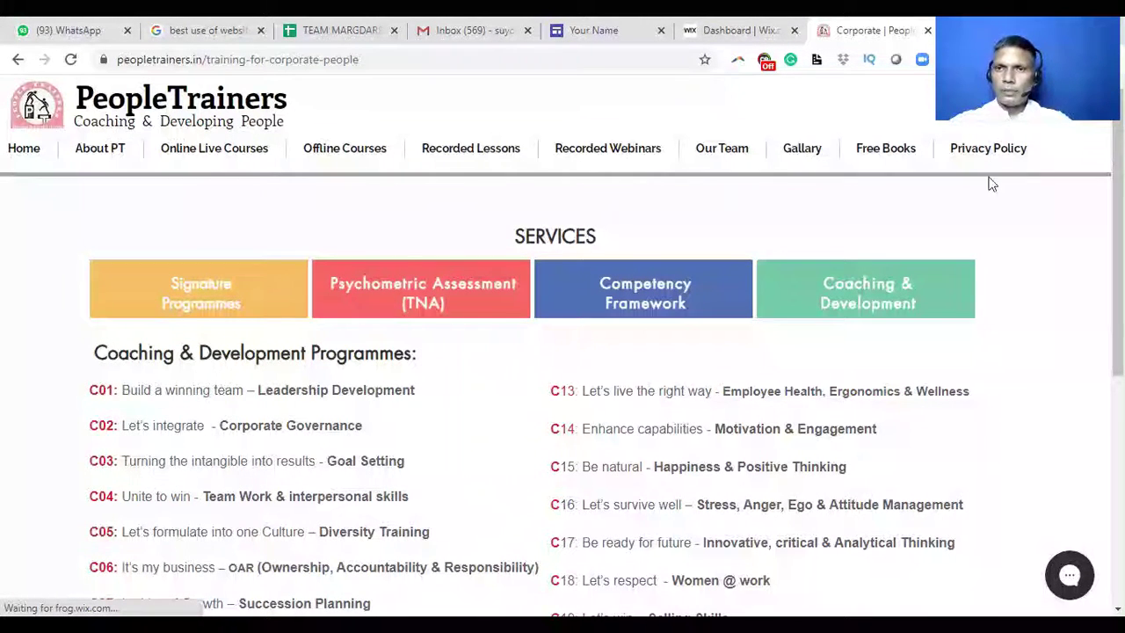
- Open Wix in a new tab, go to My Sites and look over the account's existing sites
key(ctrl+t)
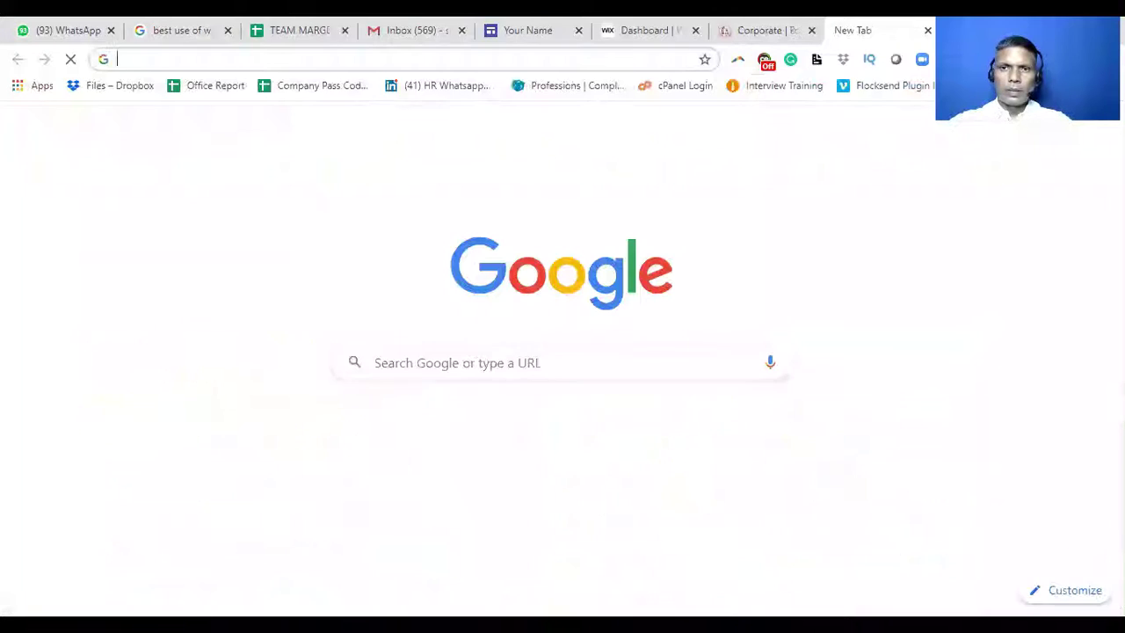
text(wix)
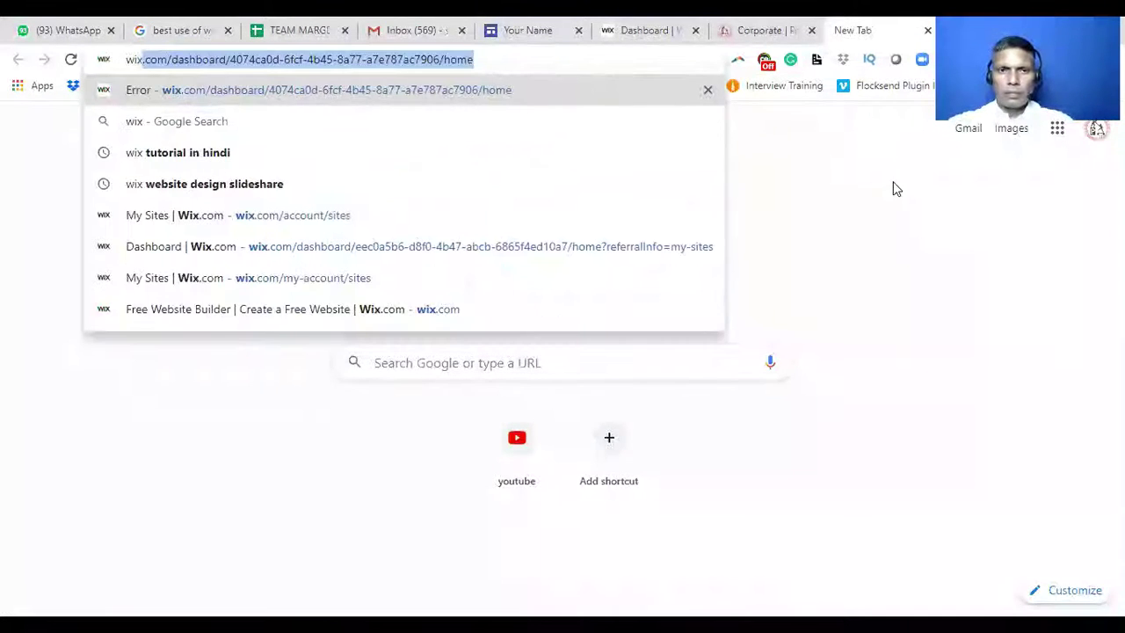
key(Return)
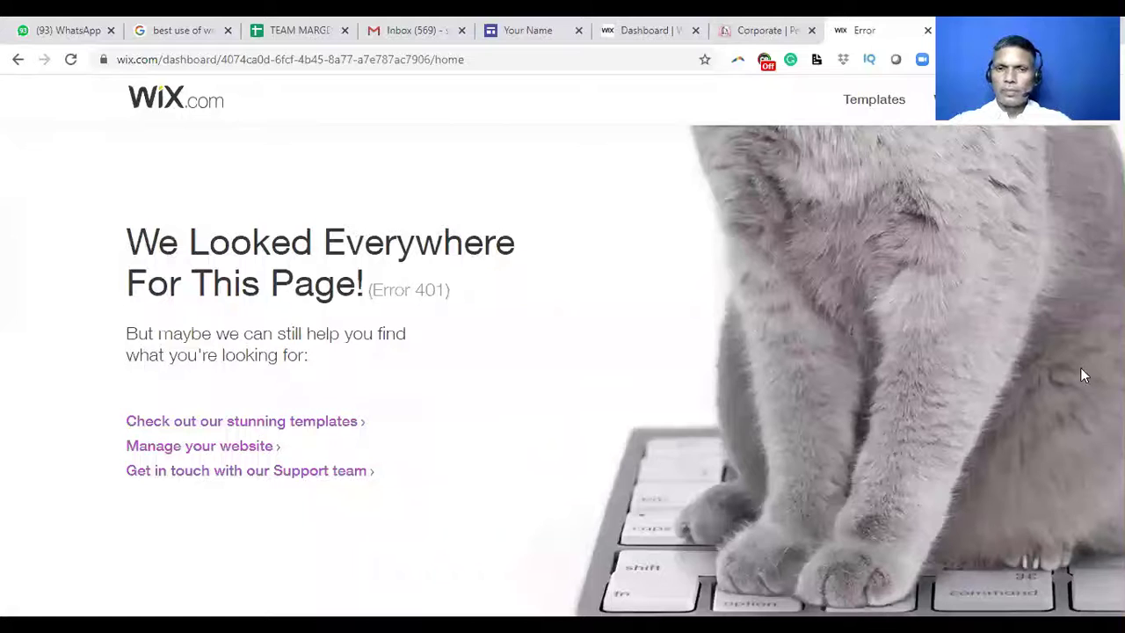
click(884, 106)
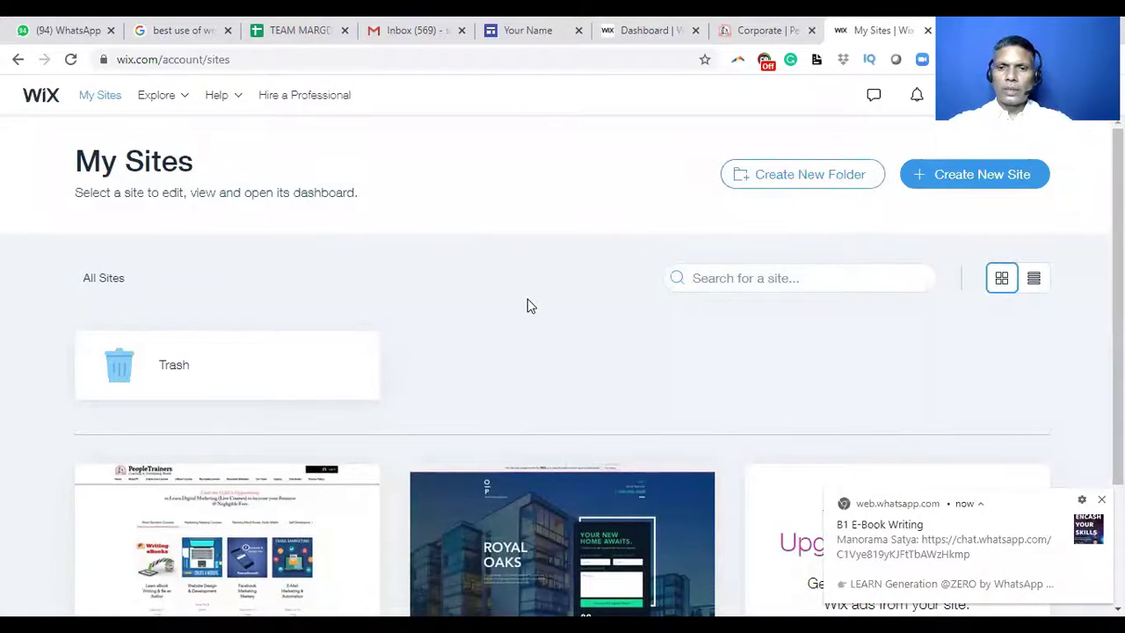
scroll(527, 307, down, 2)
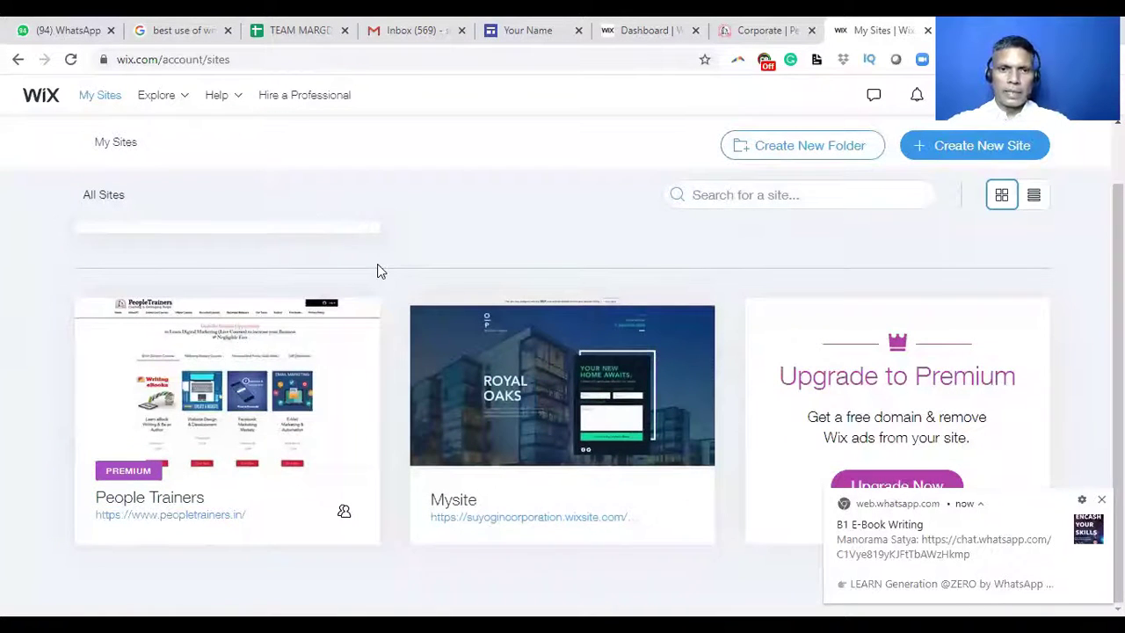
scroll(407, 276, up, 2)
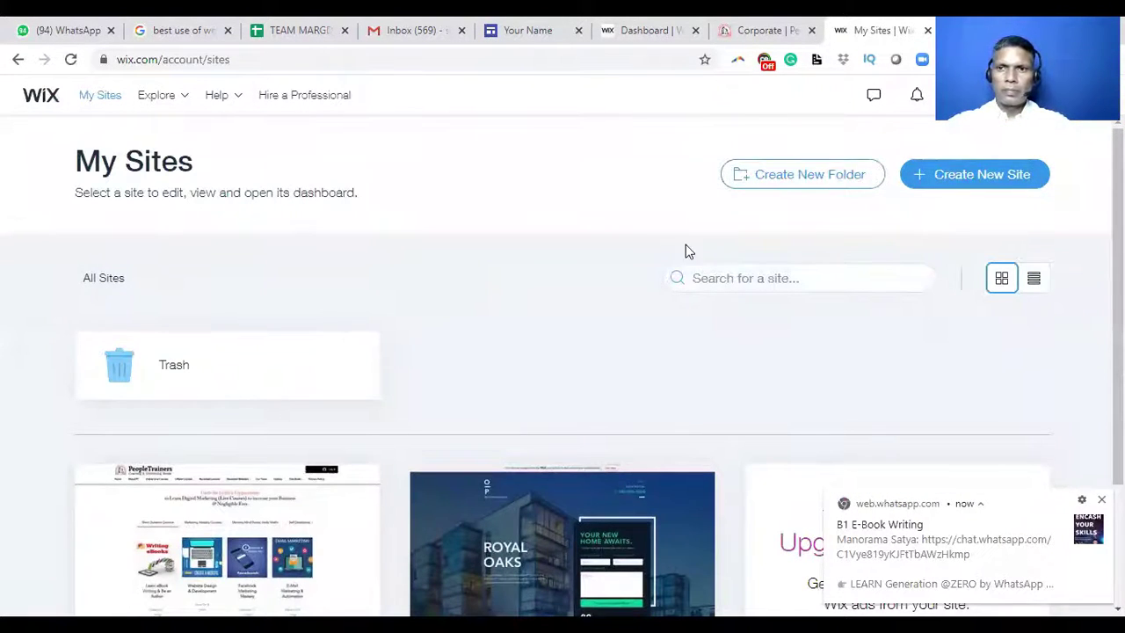
- Start creating a new site in the Business category and let Wix ADI build it
click(975, 174)
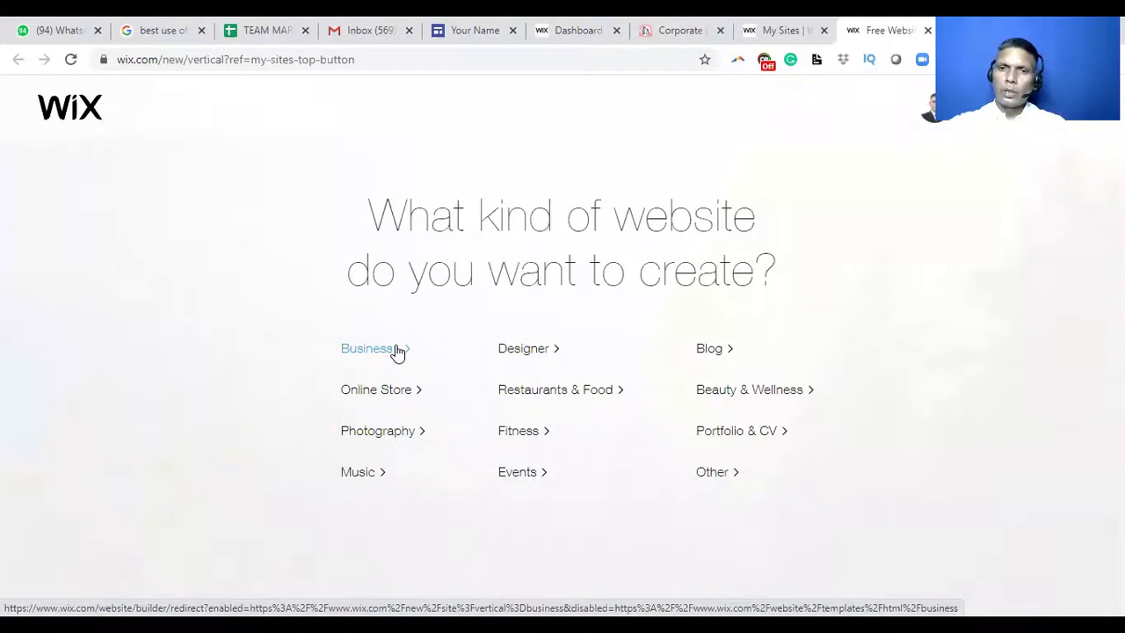
click(369, 348)
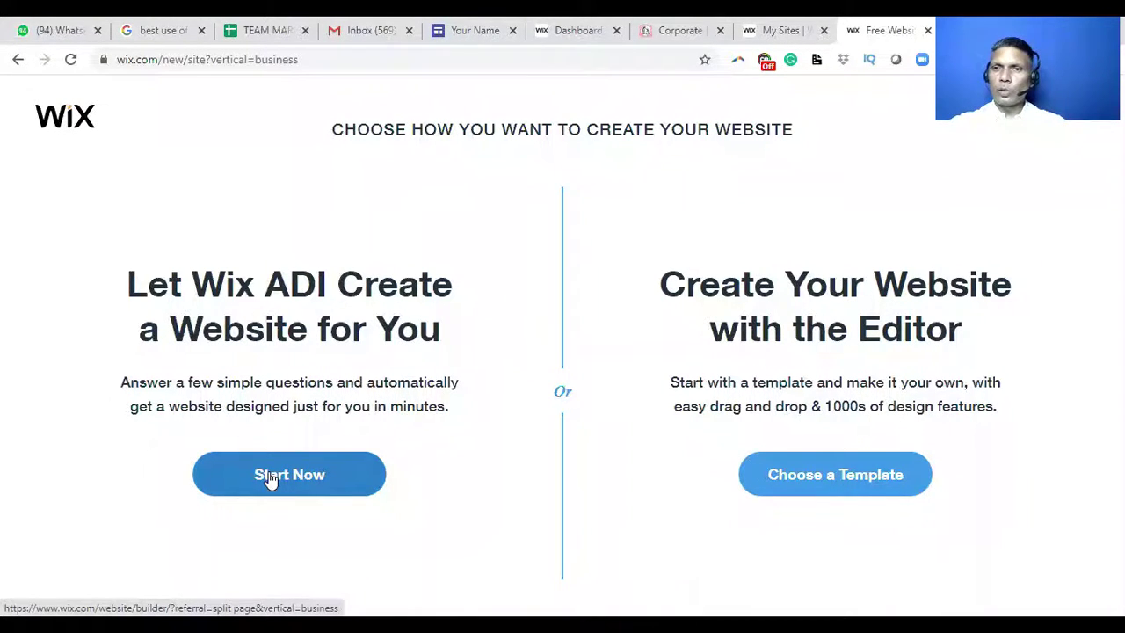
click(318, 483)
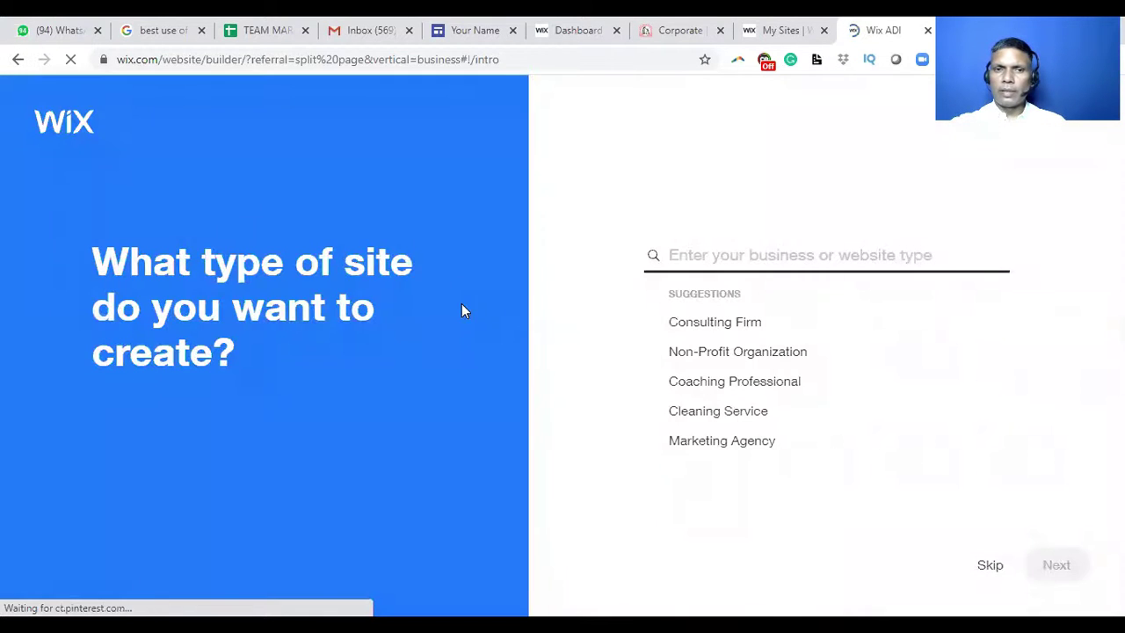
click(739, 259)
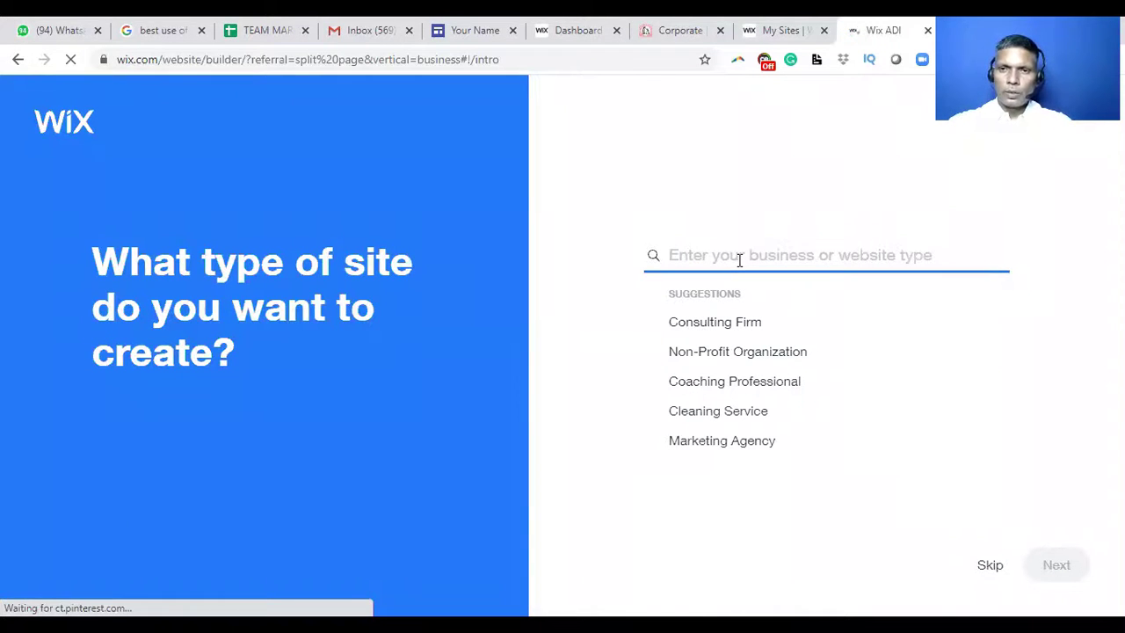
text(Education)
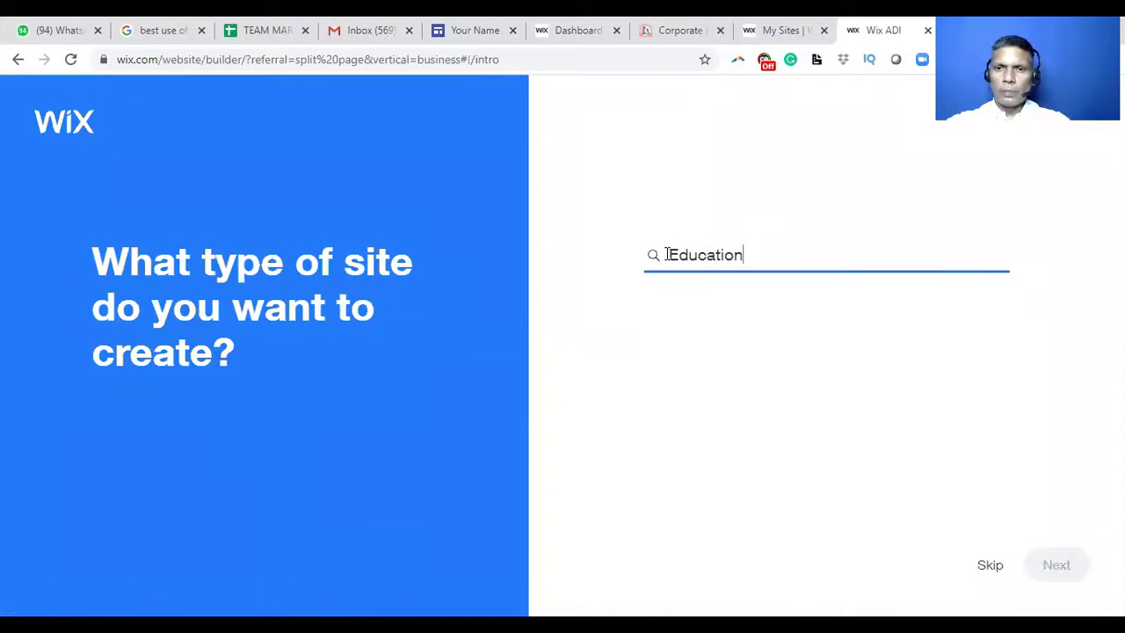
key(ctrl+a)
key(BackSpace)
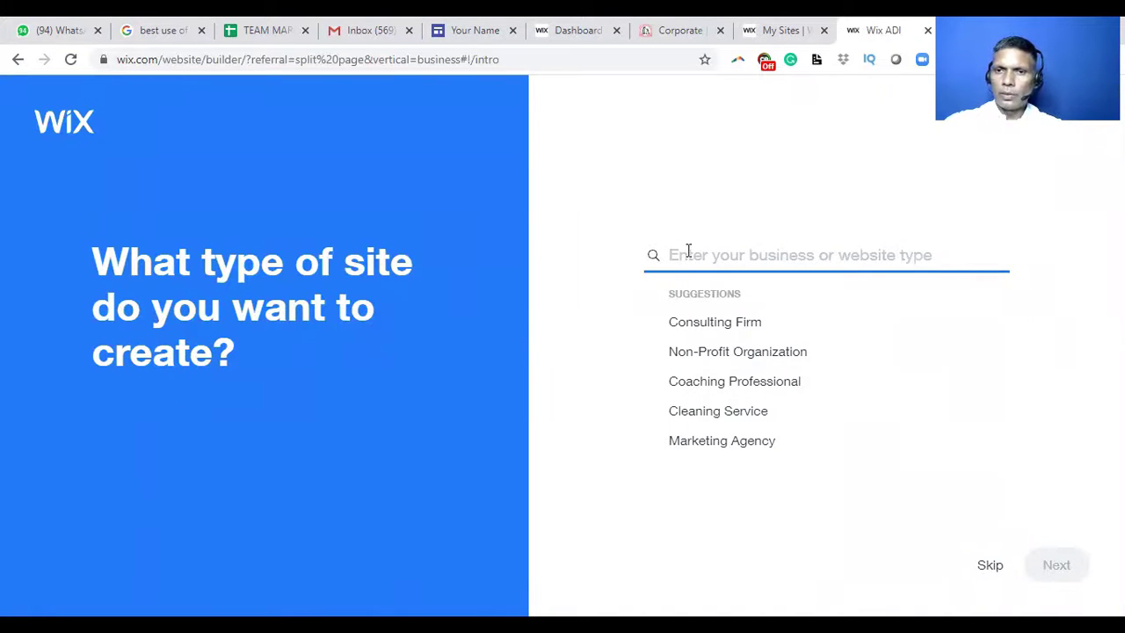
- Choose Coaching Professional as the site type and continue with Bookings deselected and Chat kept among the suggested features
click(727, 384)
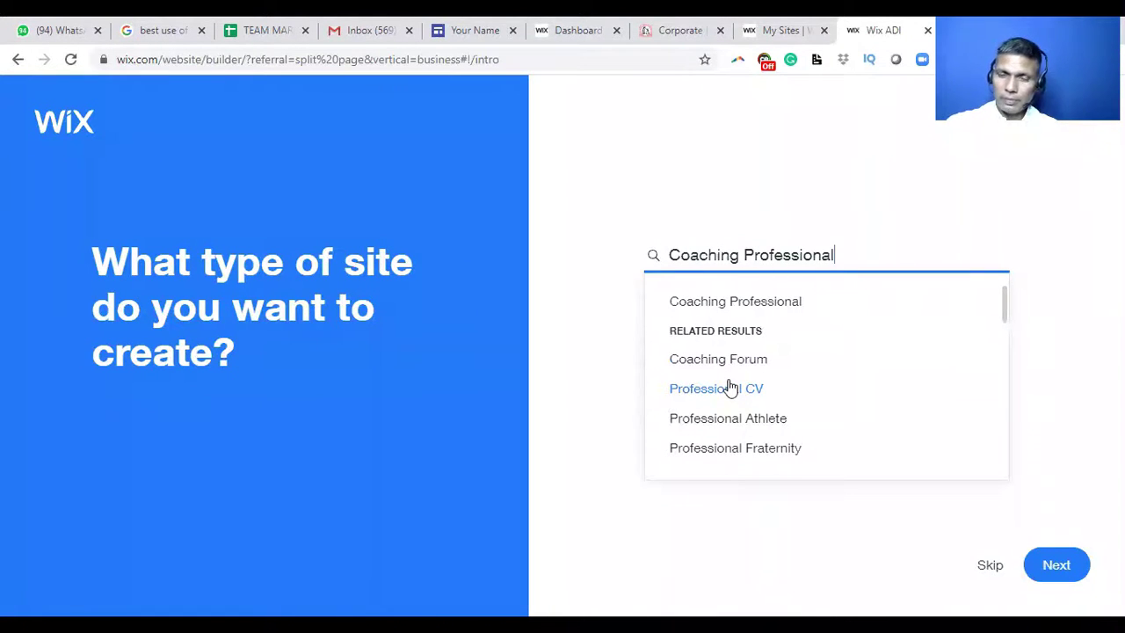
click(710, 308)
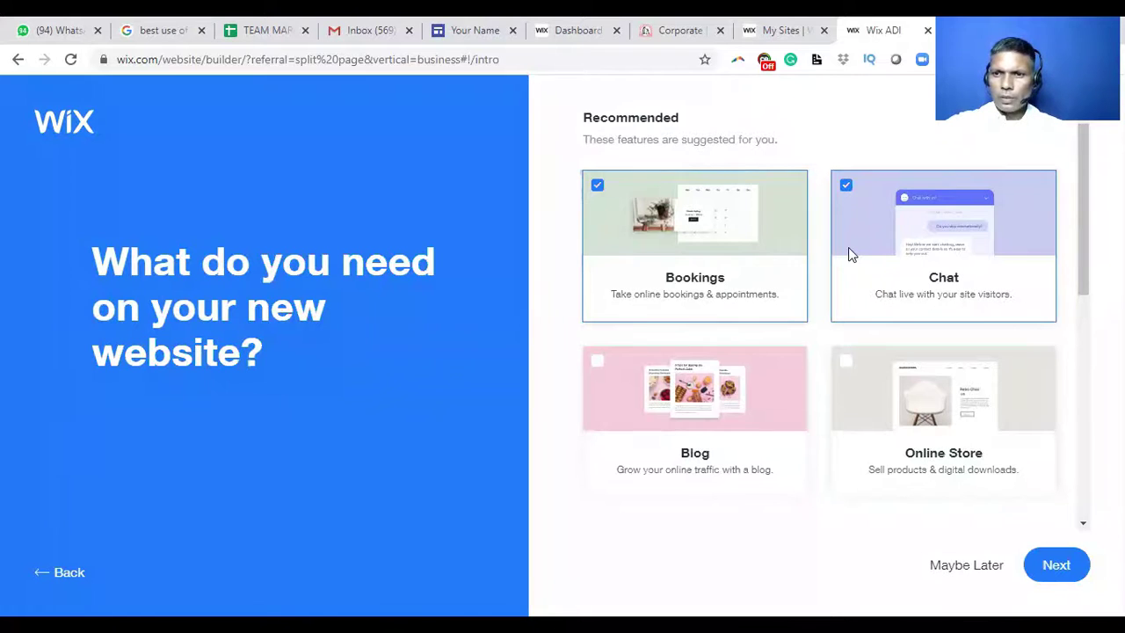
scroll(1085, 276, down, 3)
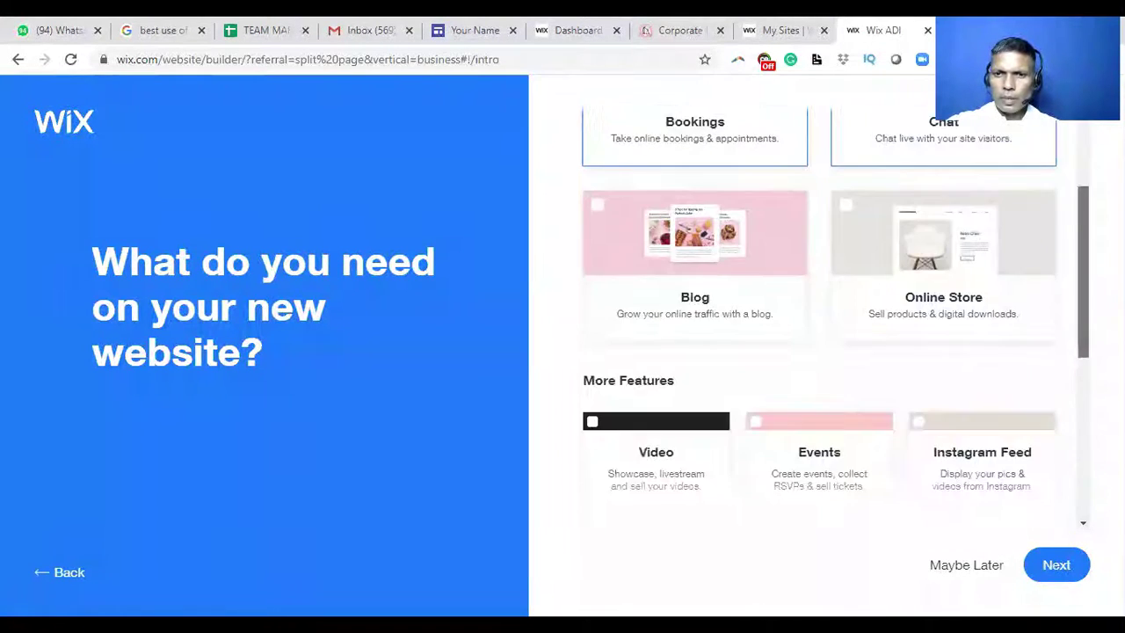
scroll(835, 307, down, 3)
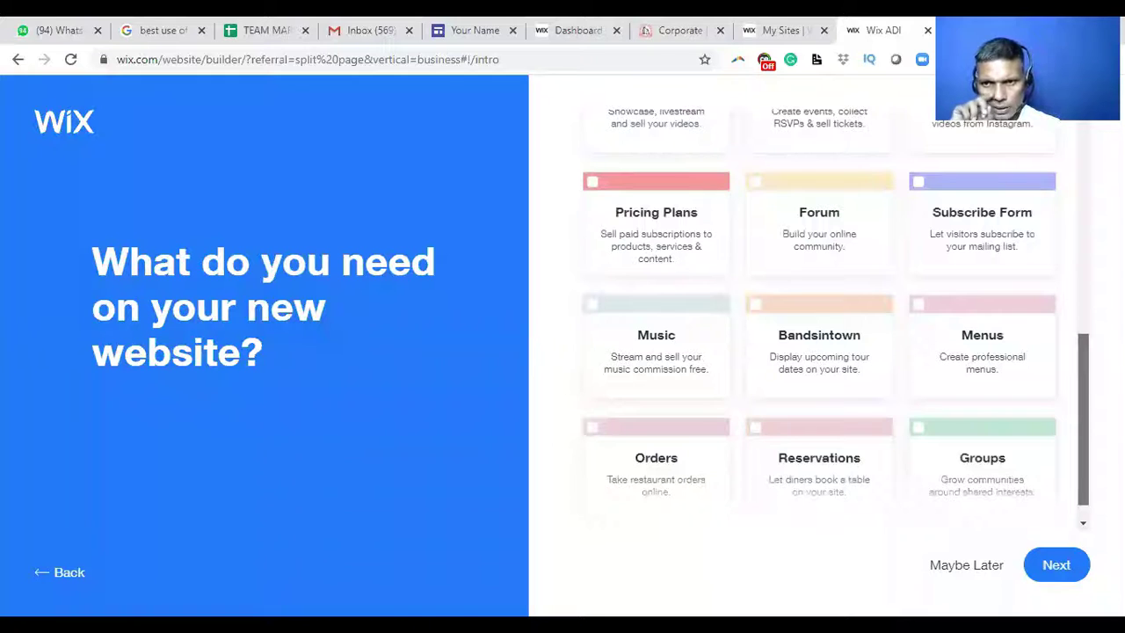
scroll(835, 308, up, 5)
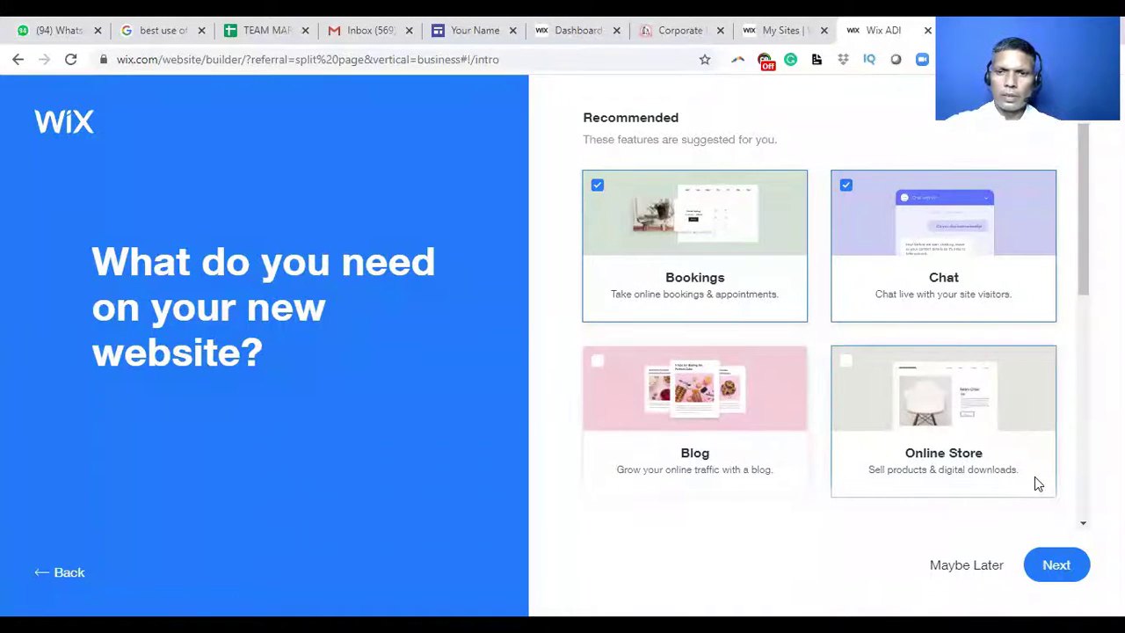
click(713, 260)
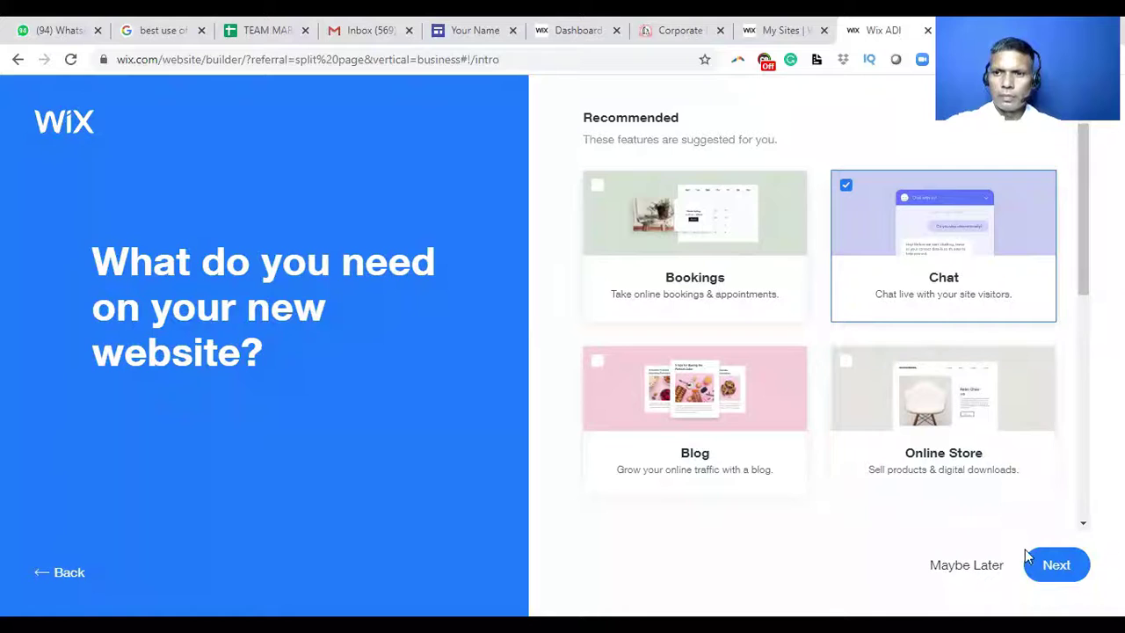
click(1056, 571)
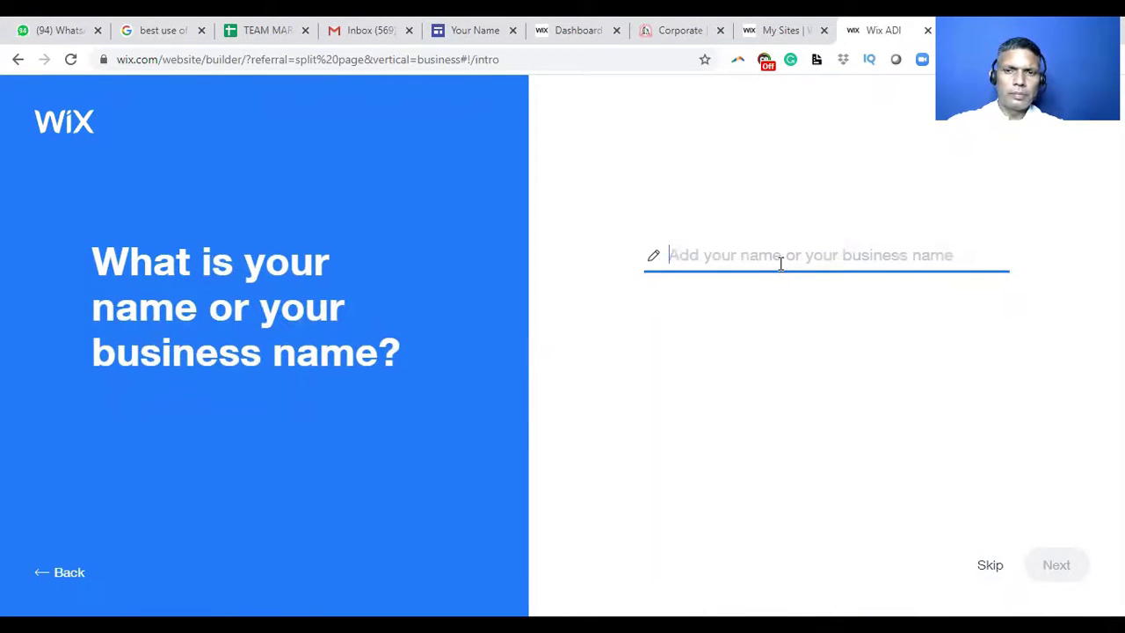
- Name the business dextercalligraphy and continue without importing content or adding further business info
text(dex)
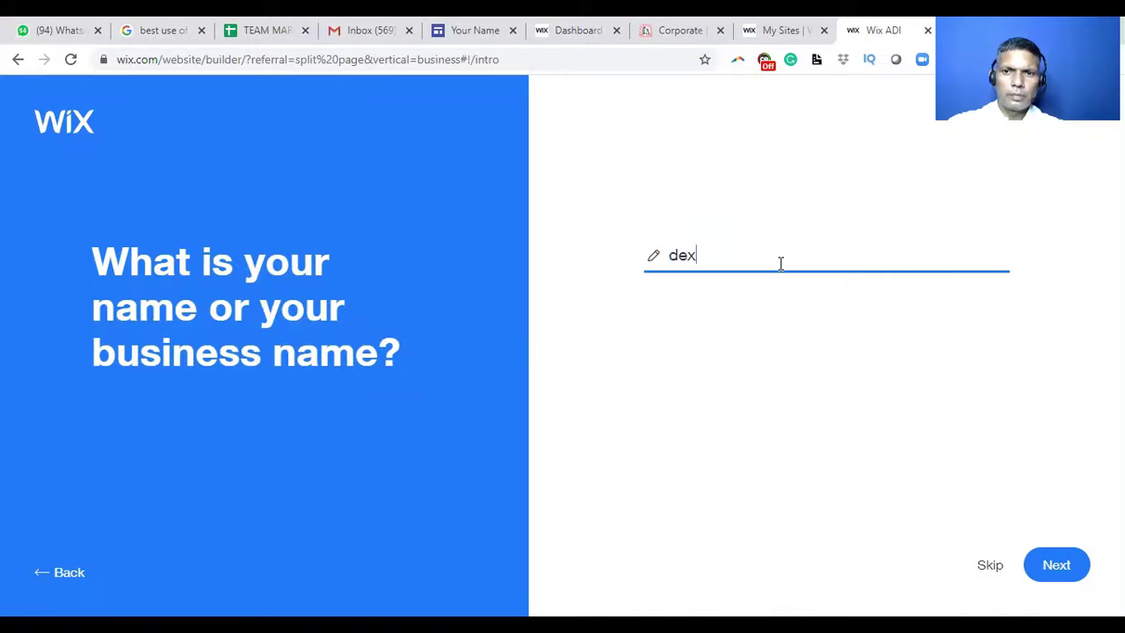
text(tercalligraphy)
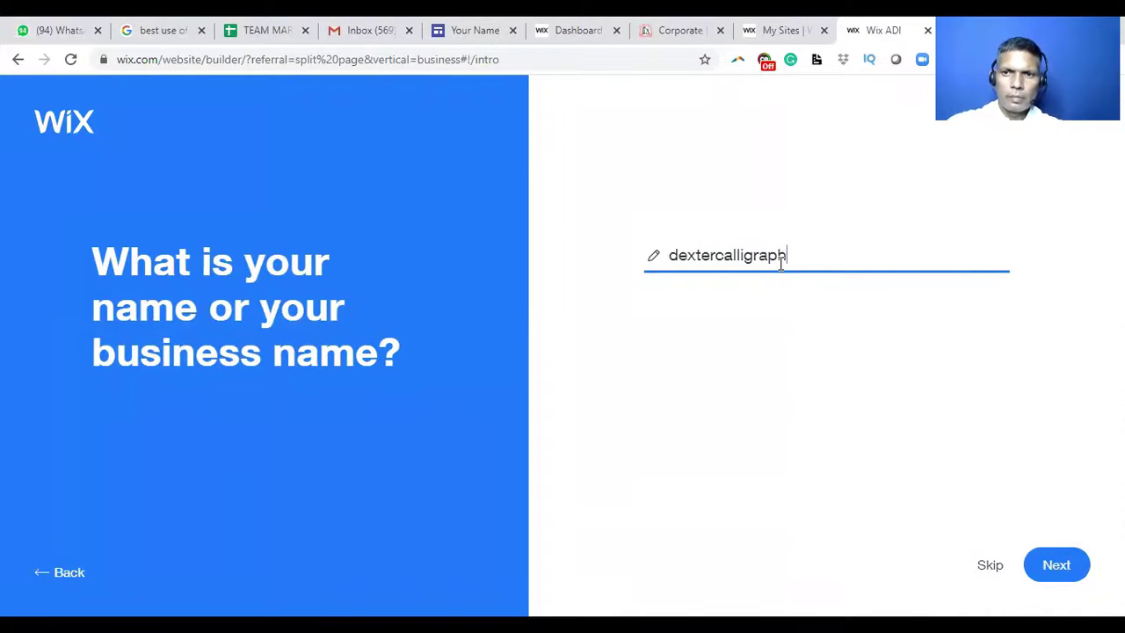
click(1046, 563)
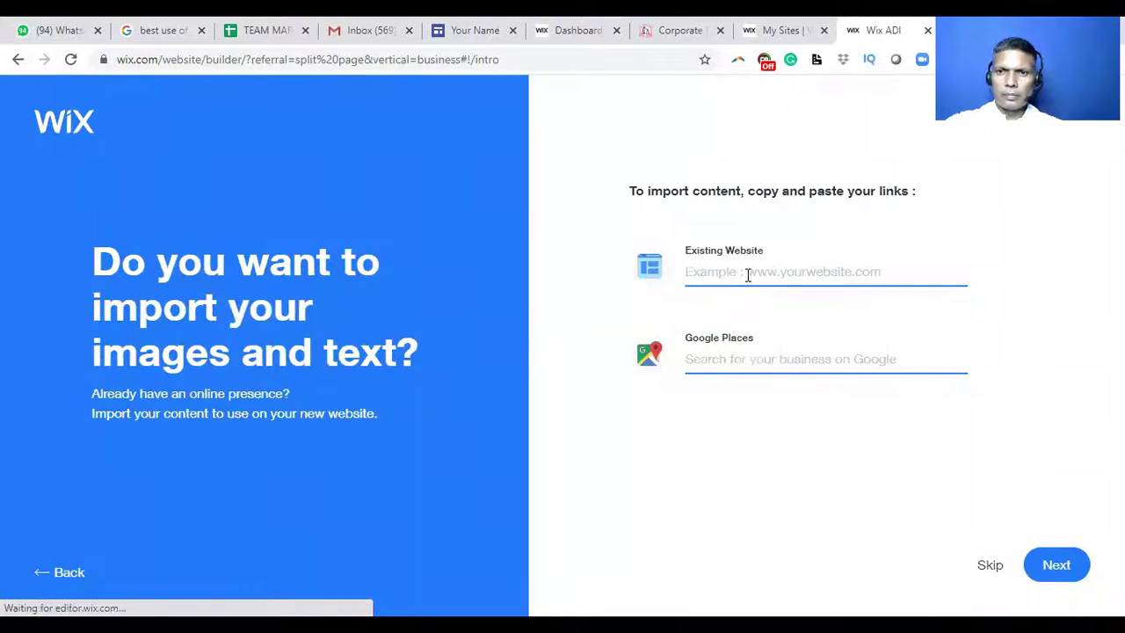
click(1054, 564)
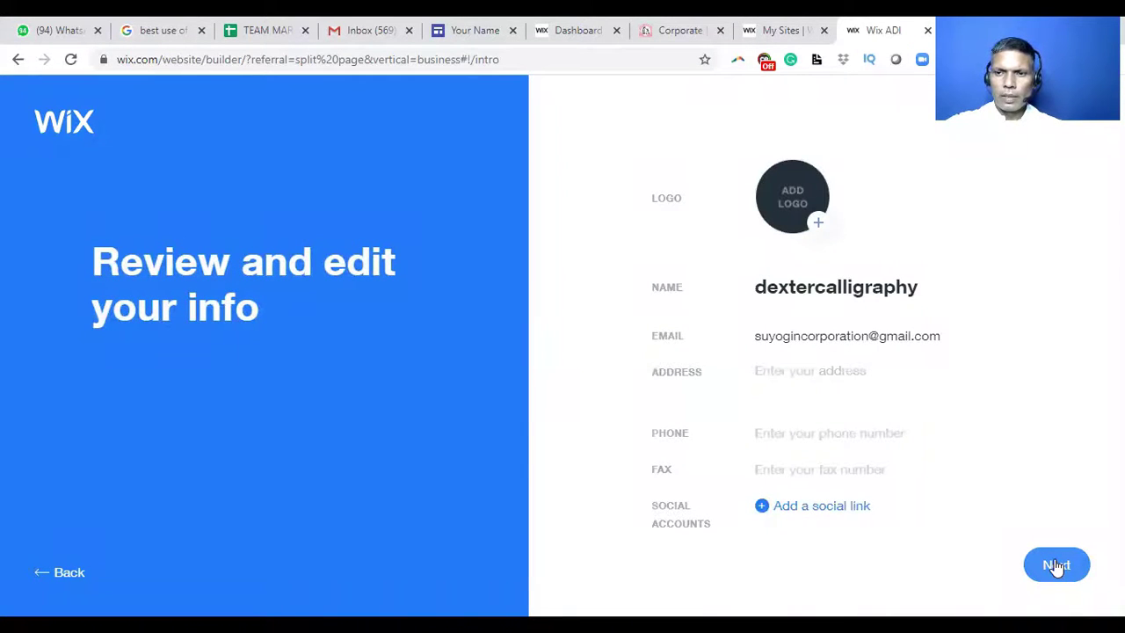
click(1056, 565)
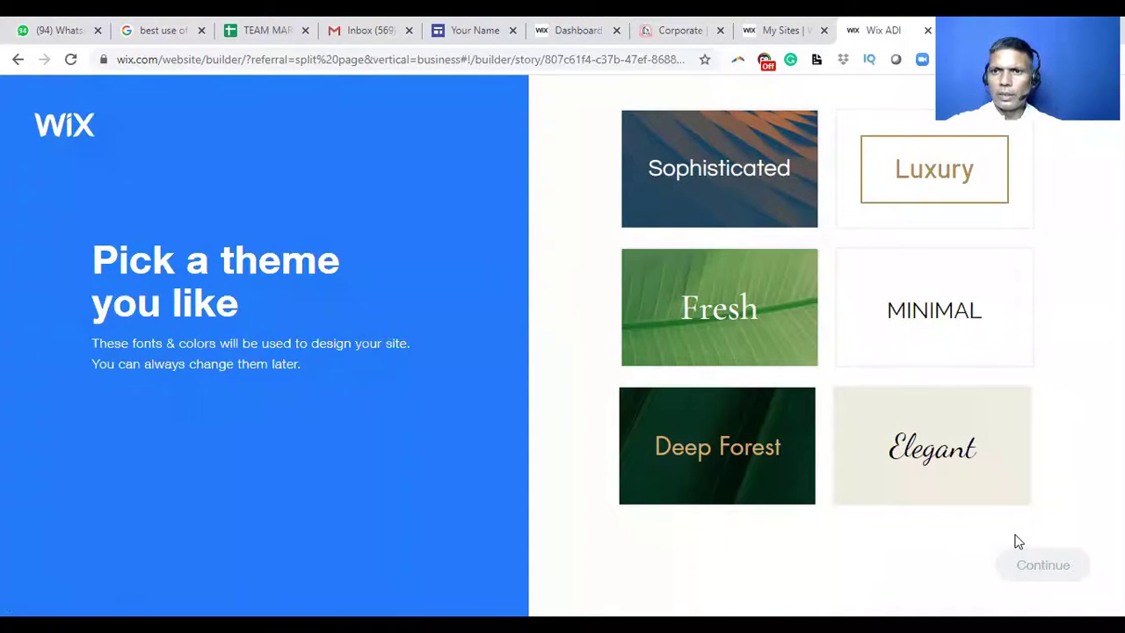
- Pick the Minimal theme and use the homepage design headed "Empower Yourself with Dextercalligraphy"
click(939, 310)
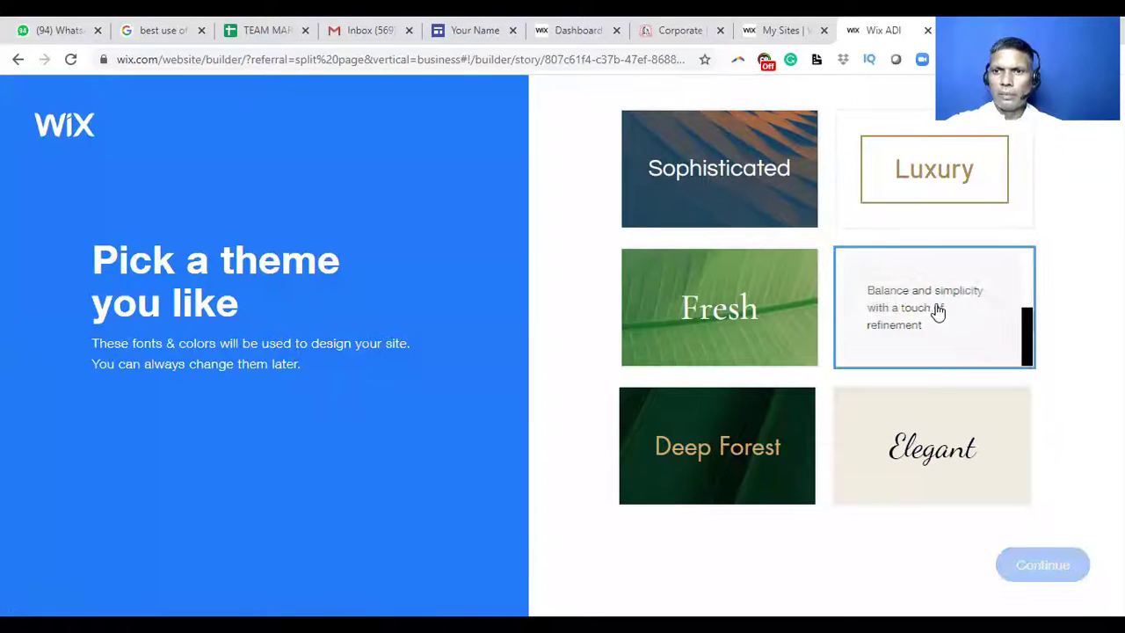
click(1046, 572)
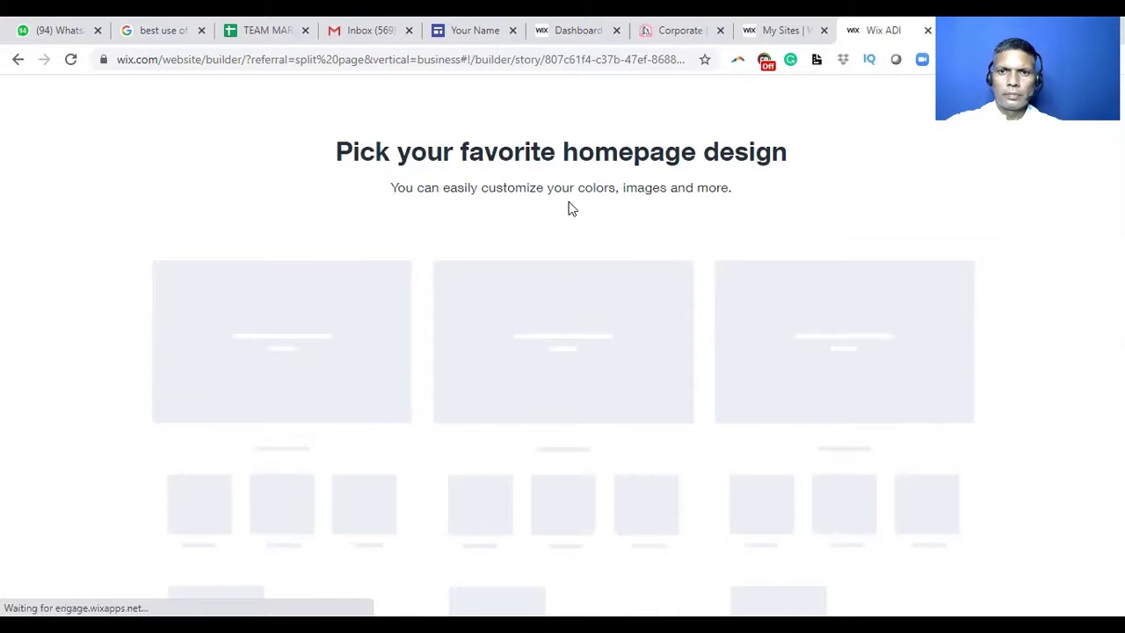
click(525, 58)
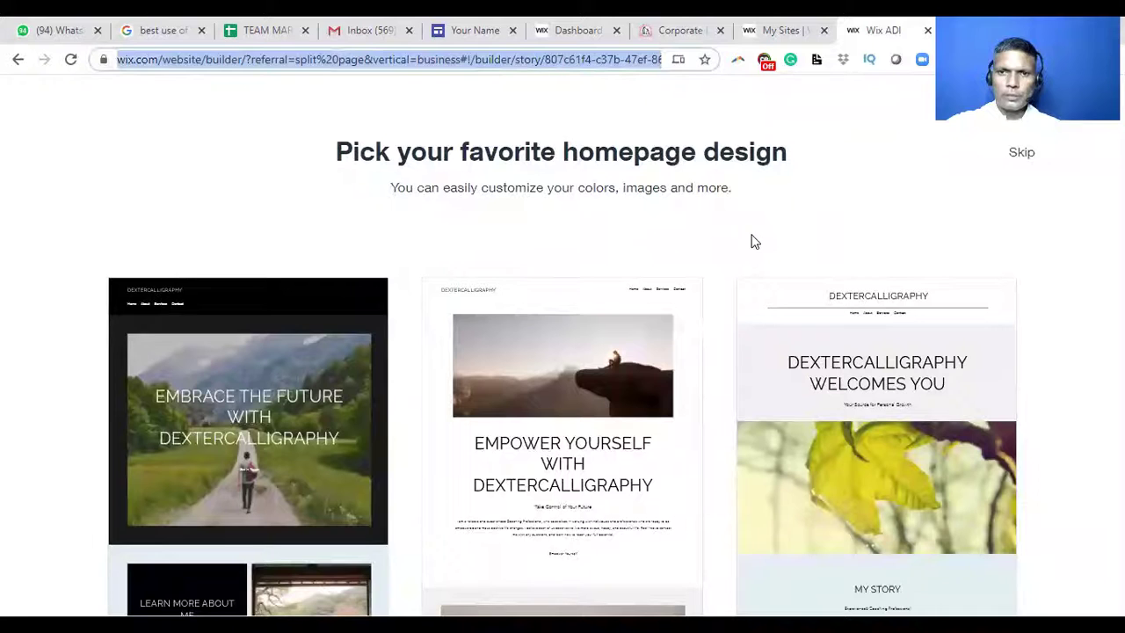
mouse_move(912, 488)
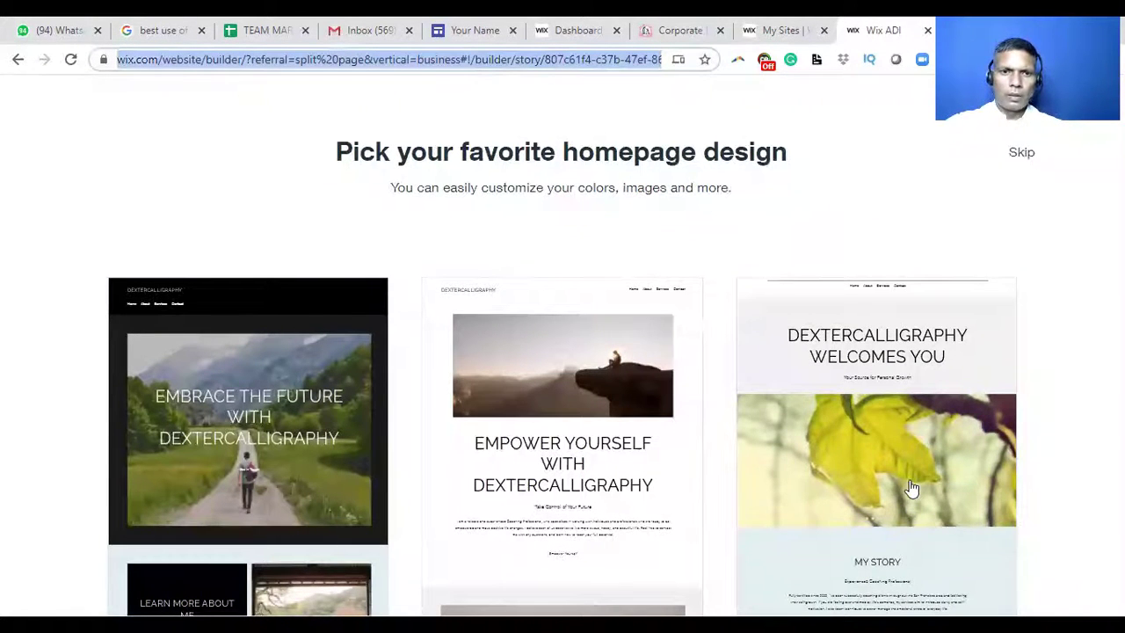
click(1068, 277)
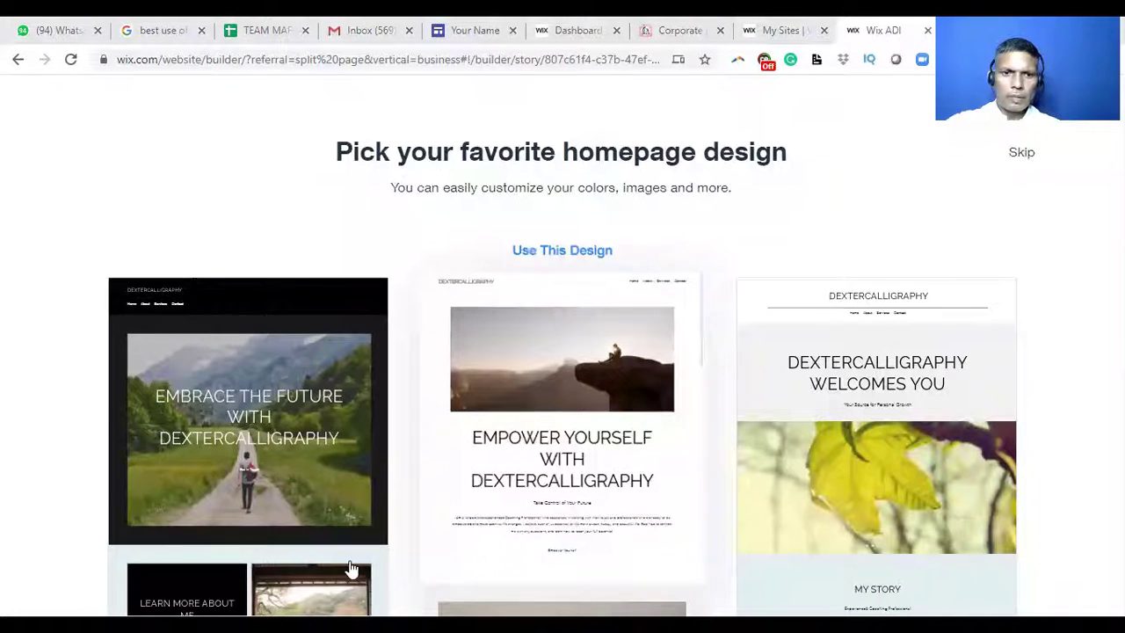
click(540, 460)
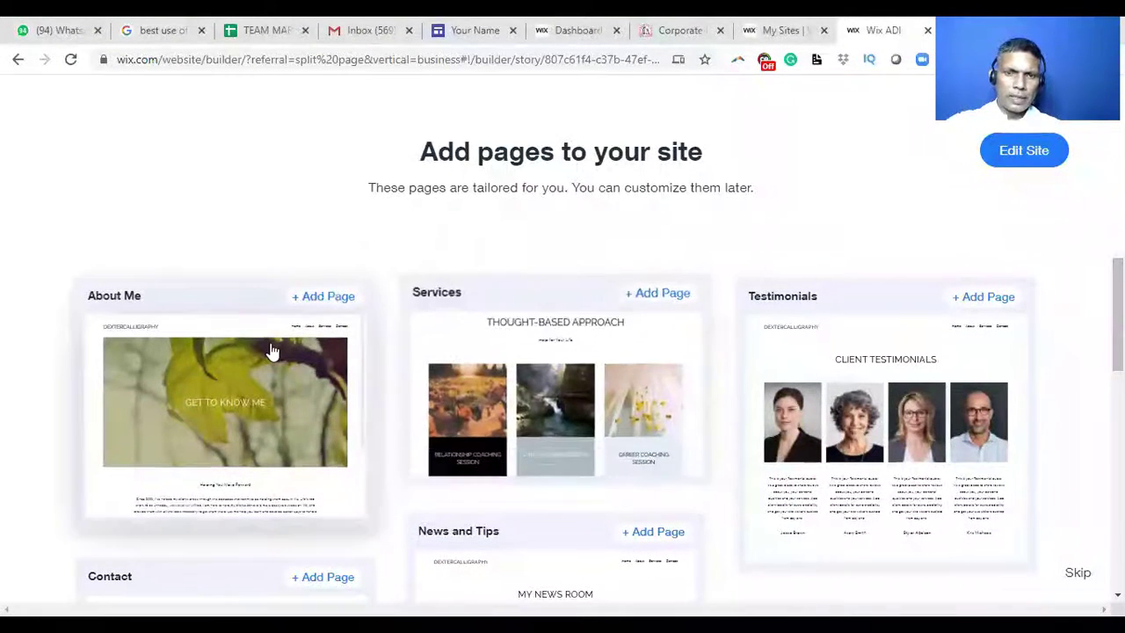
- Add the About Me, Services and Testimonials pages to the new site
click(325, 288)
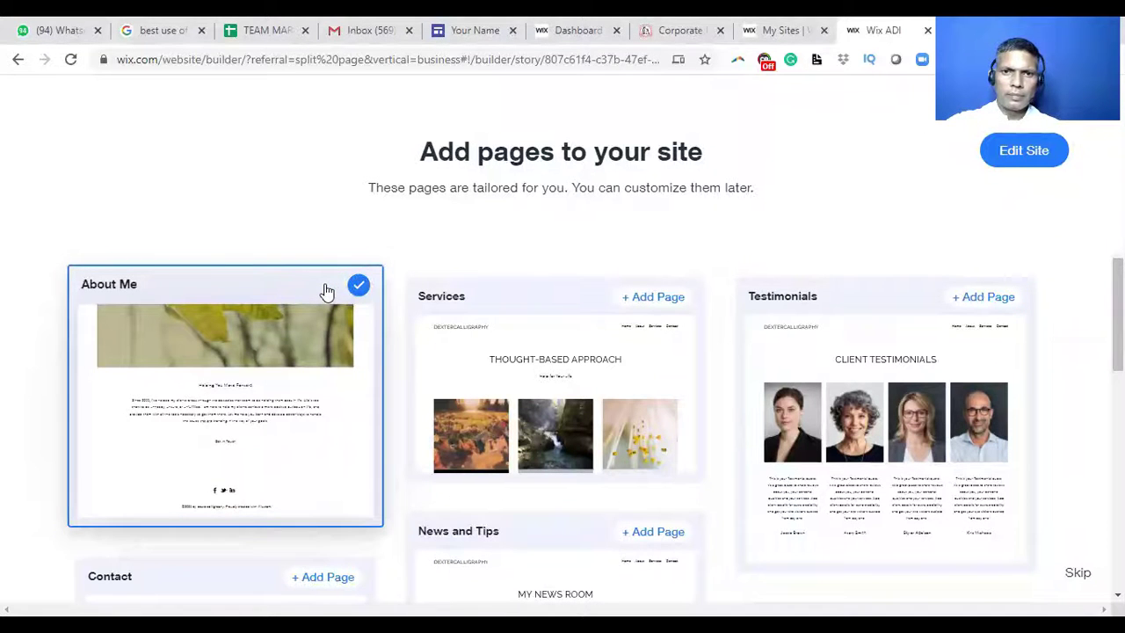
click(654, 294)
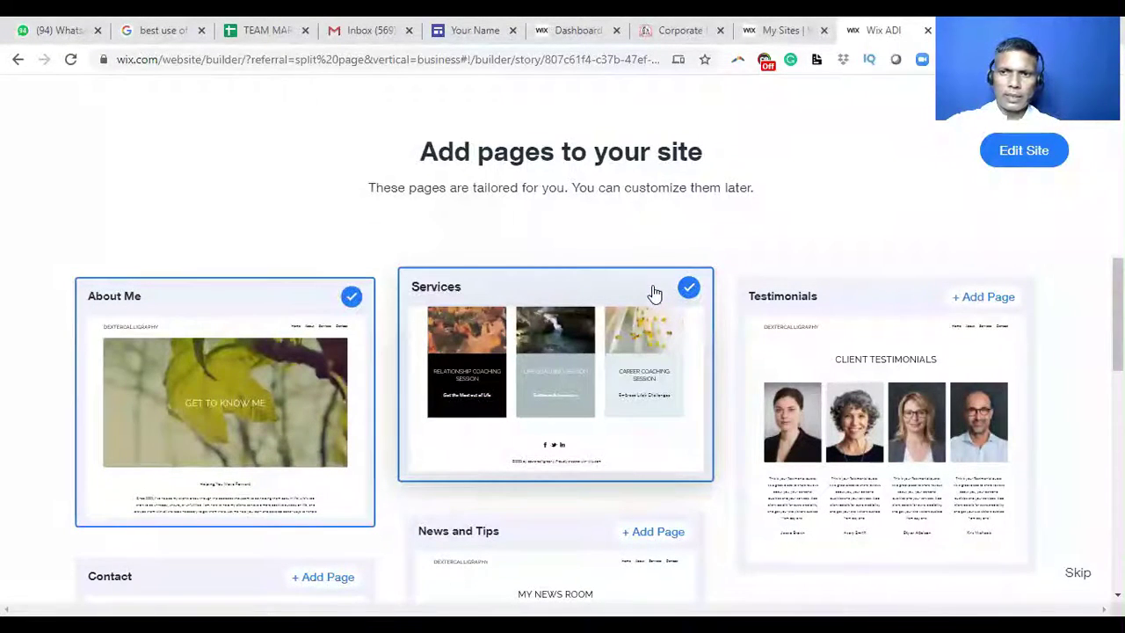
click(990, 284)
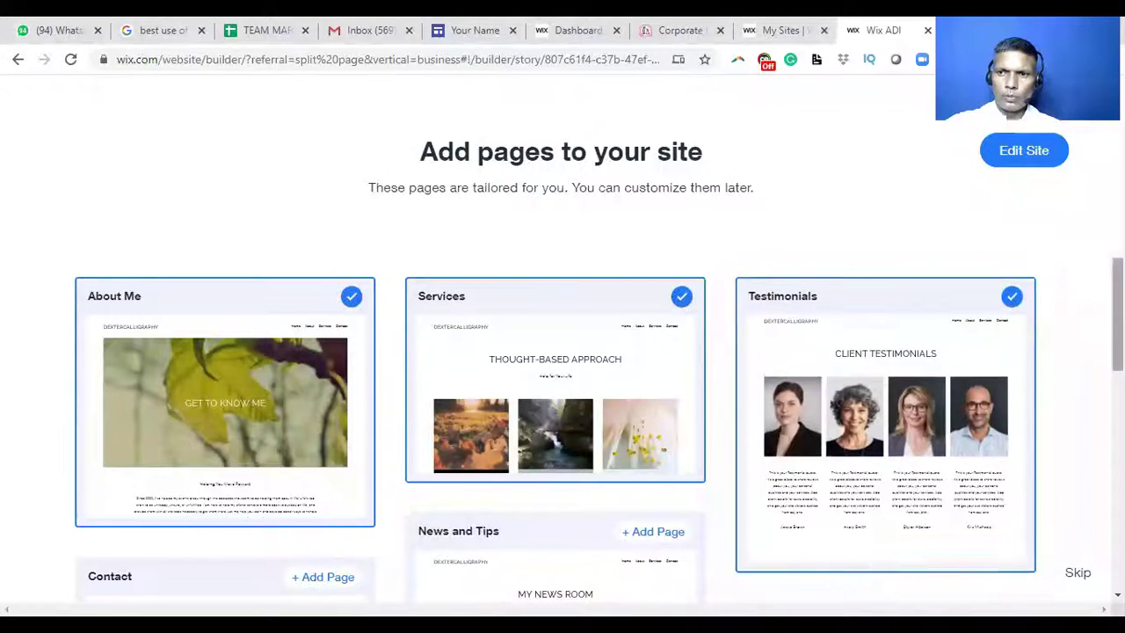
- Add the Contact and Upcoming Events pages to the new site
scroll(563, 422, down, 3)
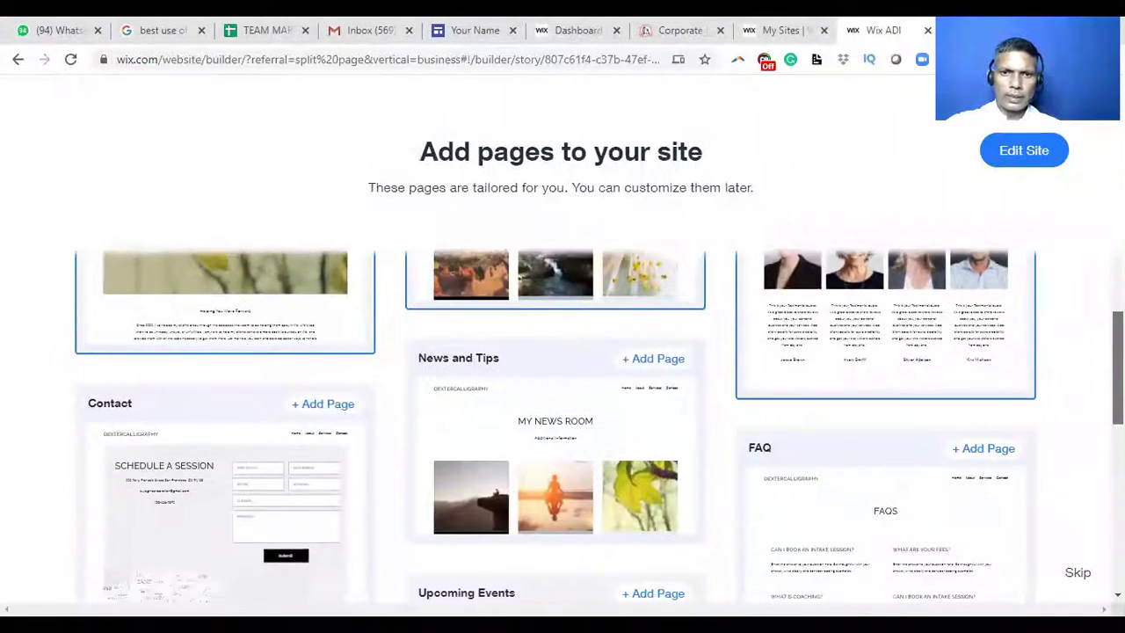
scroll(598, 426, down, 1)
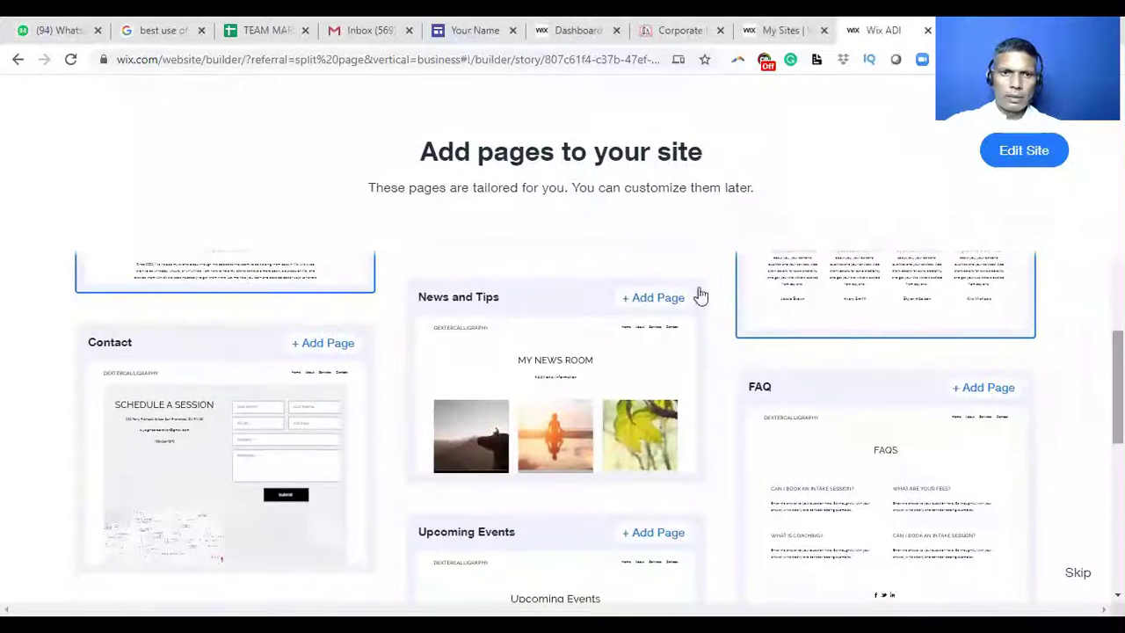
click(323, 343)
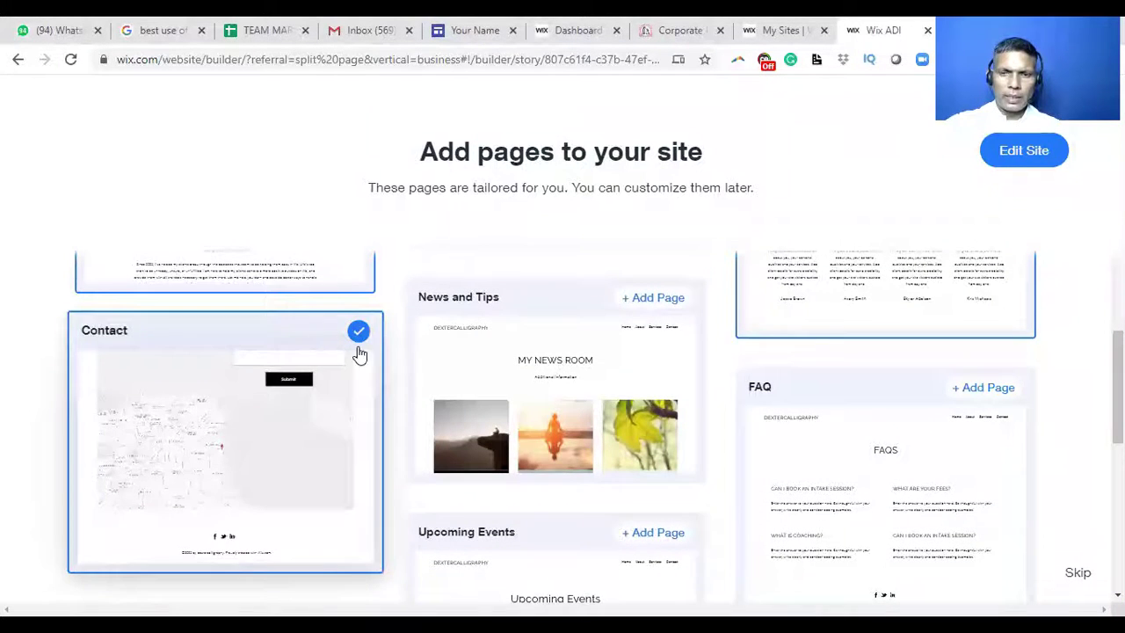
click(654, 532)
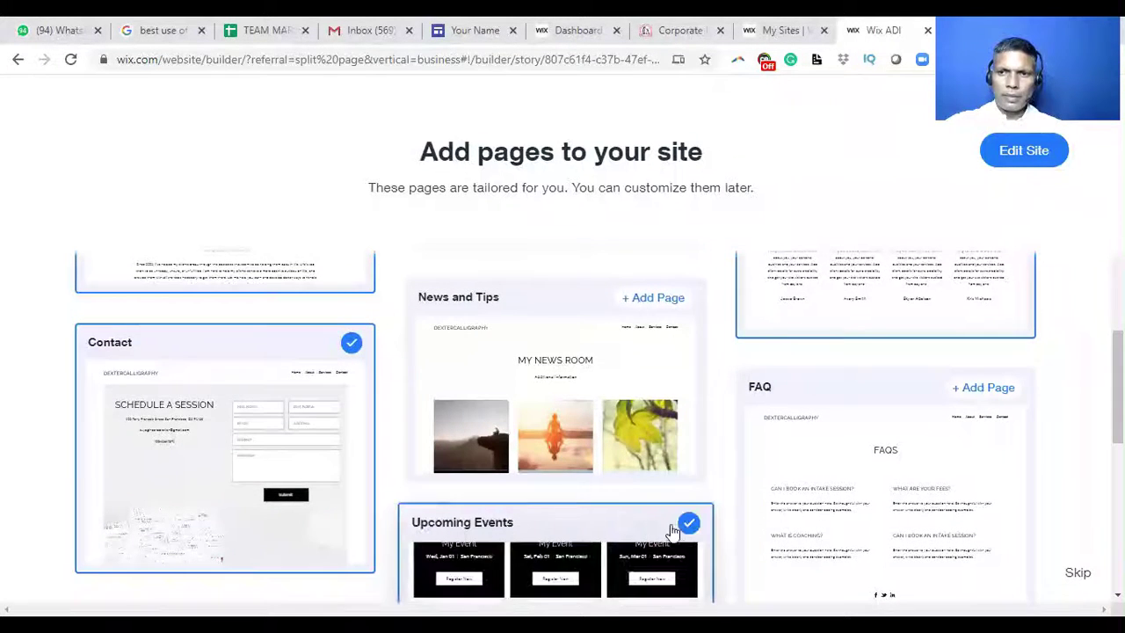
- Look through the remaining page suggestions, add the Packages & Rates page and open the site for editing
scroll(598, 427, down, 3)
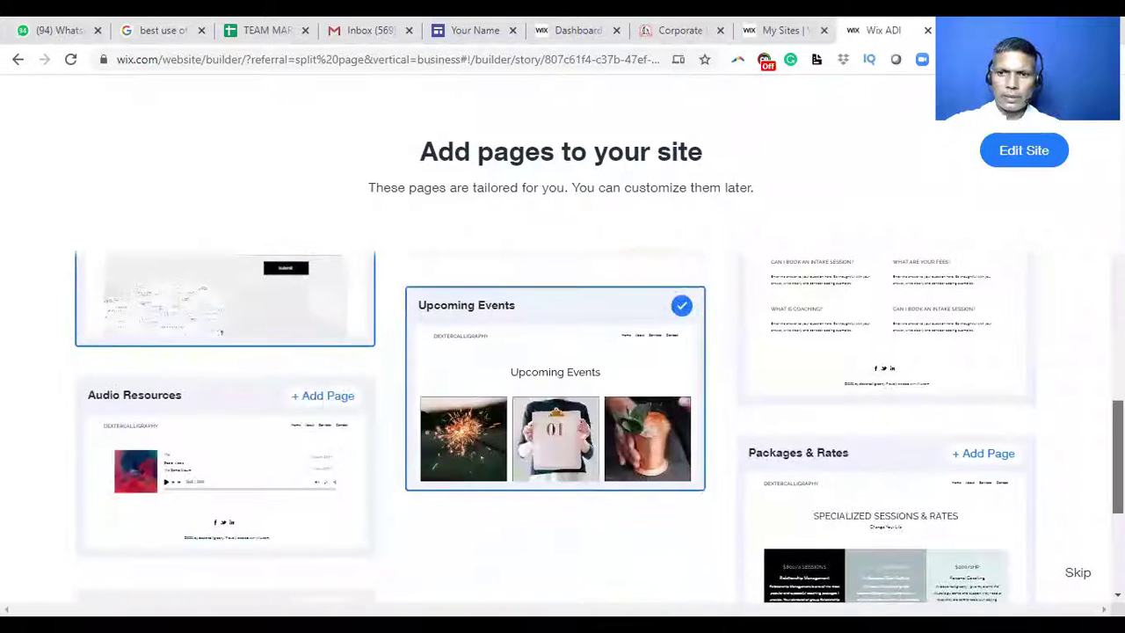
scroll(598, 428, down, 4)
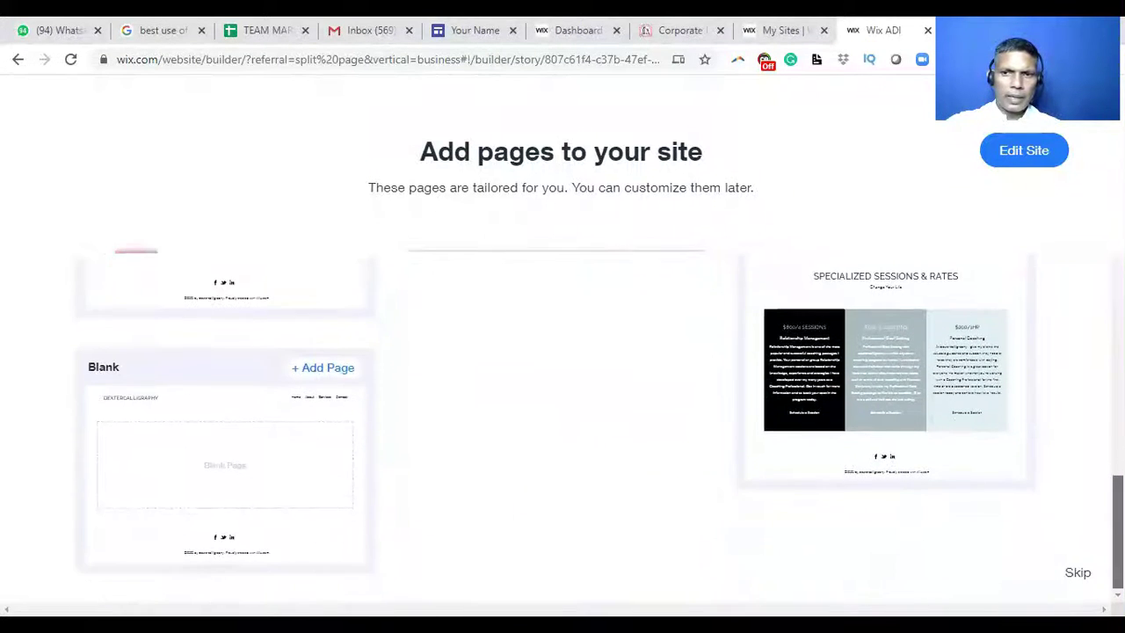
scroll(597, 428, up, 1)
scroll(598, 426, up, 4)
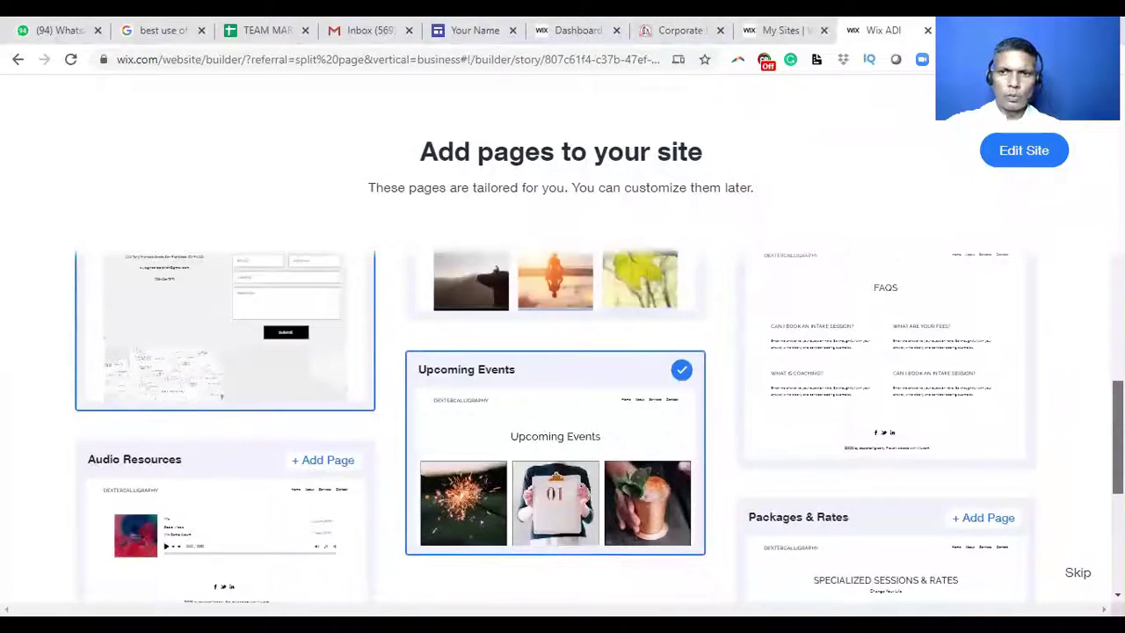
scroll(597, 426, down, 4)
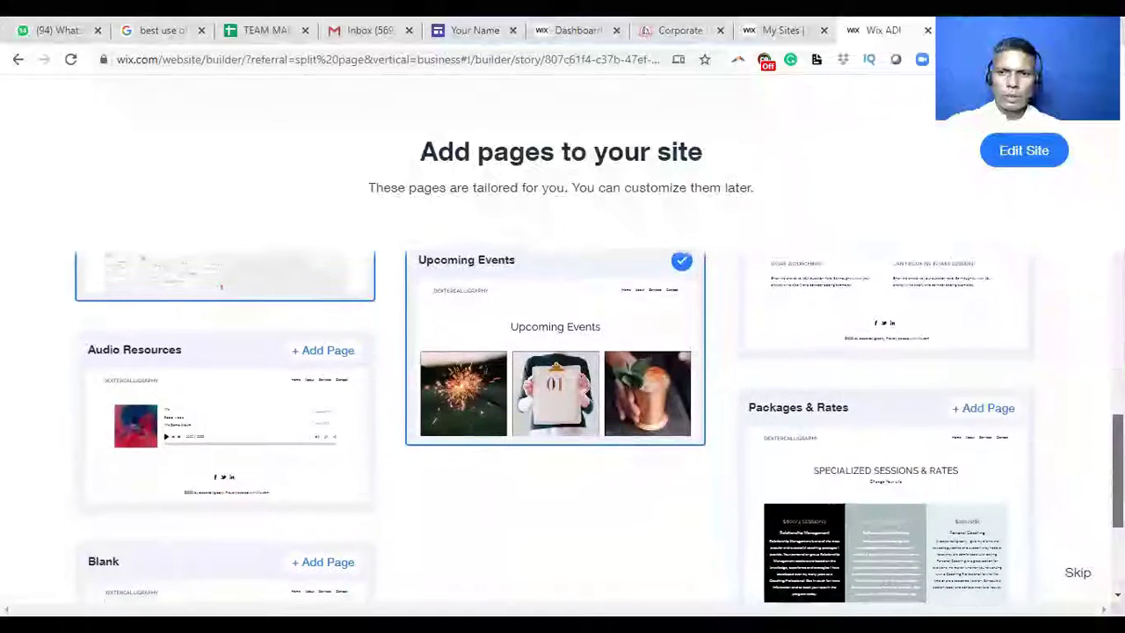
scroll(597, 427, down, 1)
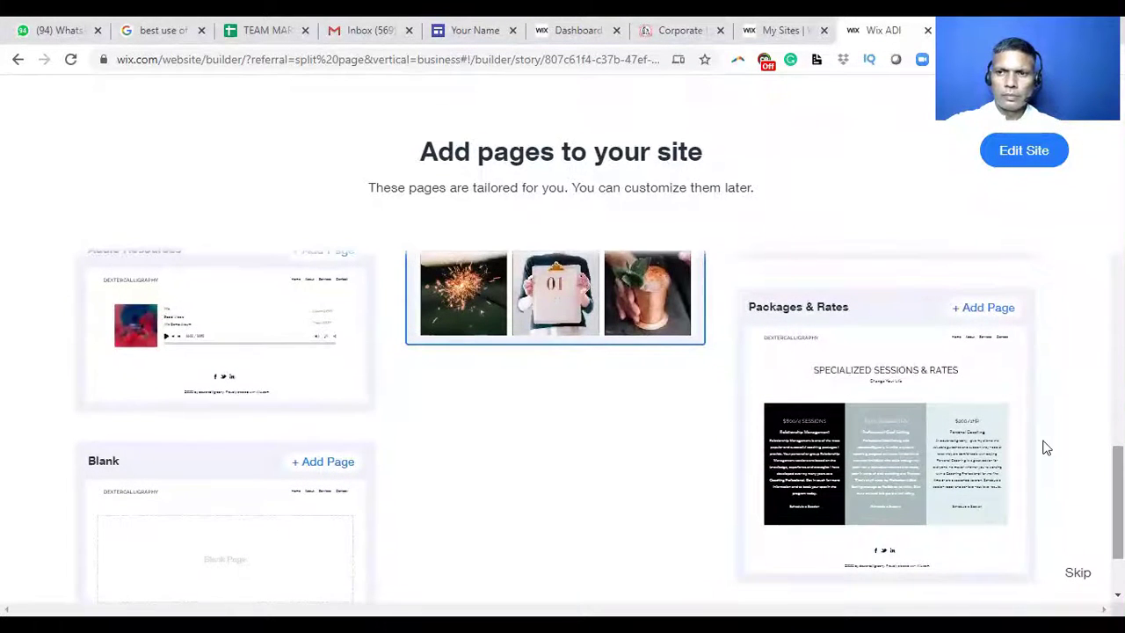
click(982, 305)
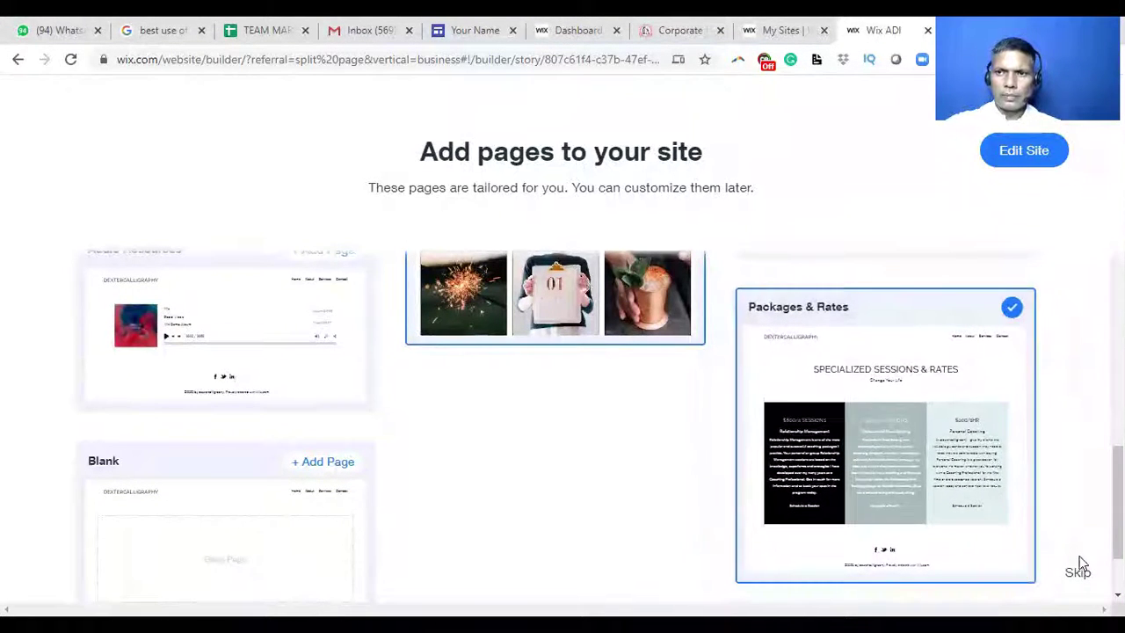
click(1024, 151)
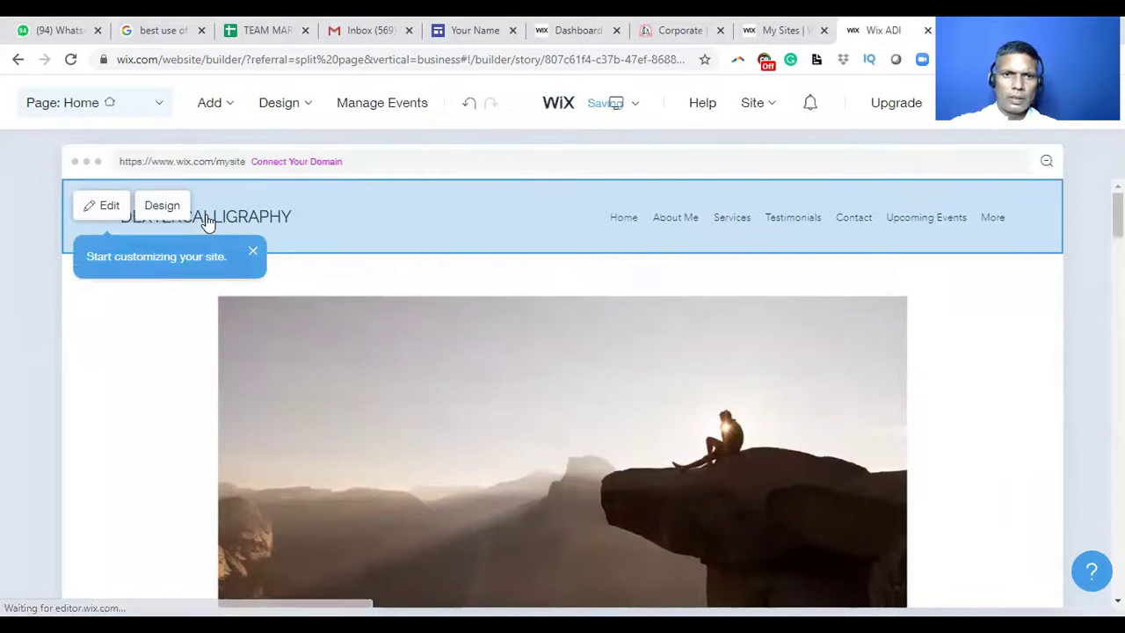
- Change the business name in the site header to "Dexter Calligraphy"
click(254, 230)
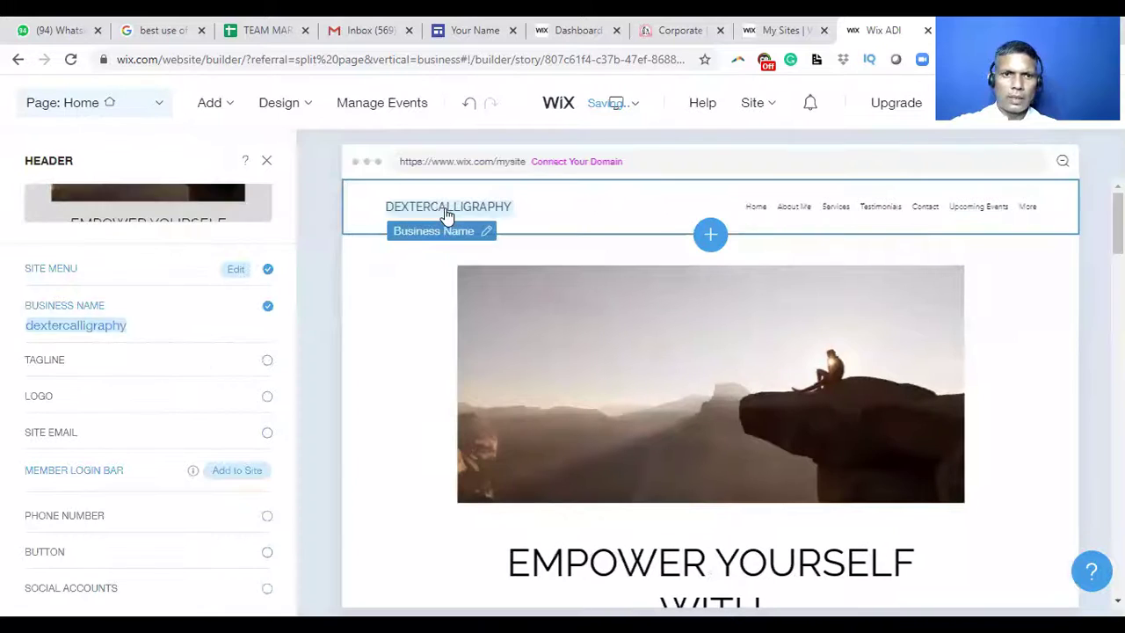
click(160, 330)
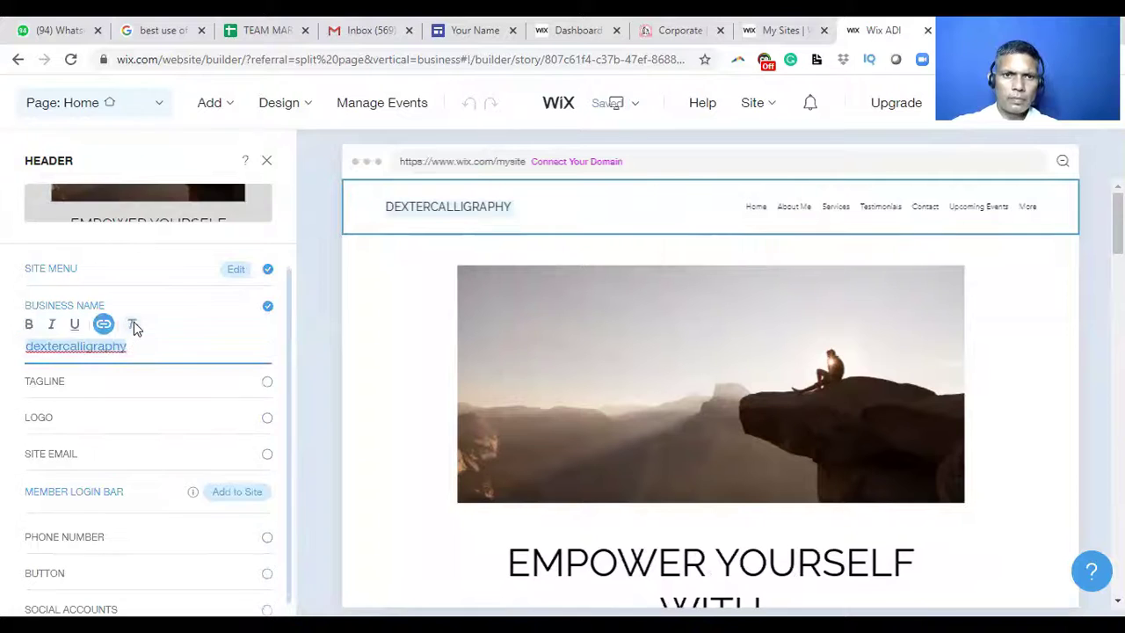
click(128, 346)
drag(128, 346, 13, 353)
text(Dex)
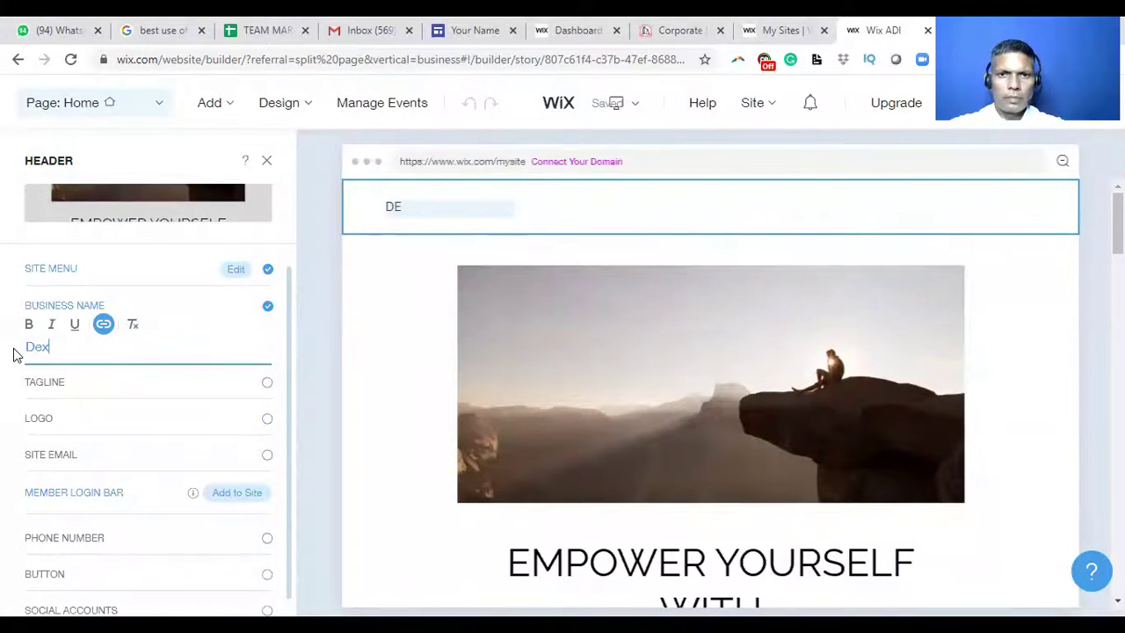
text(ter Calligra)
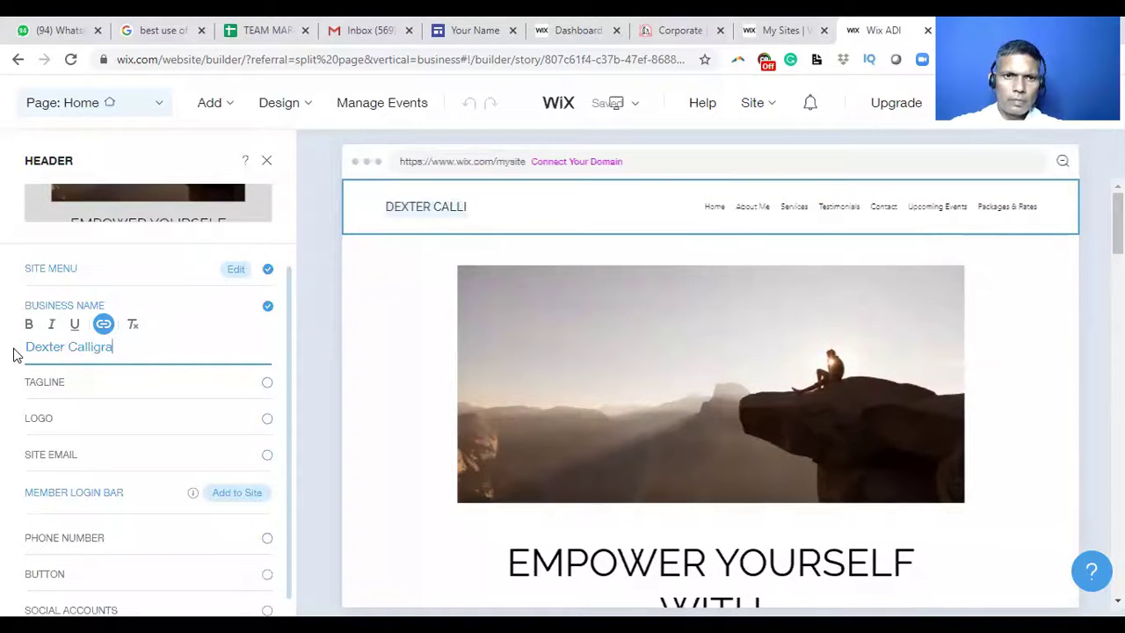
text(phy)
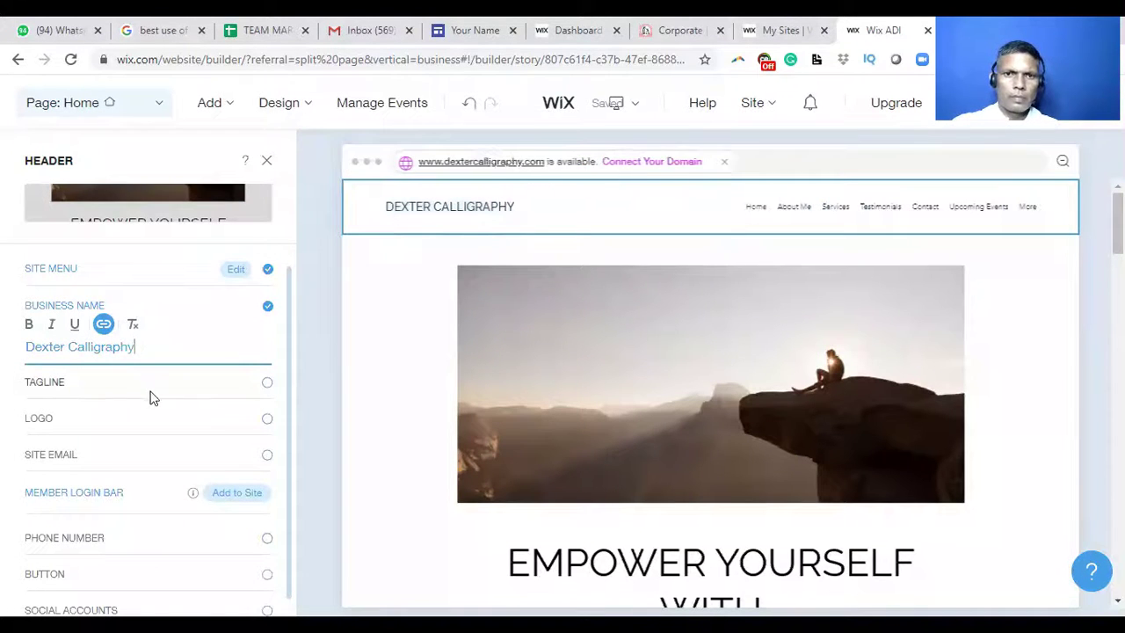
click(527, 219)
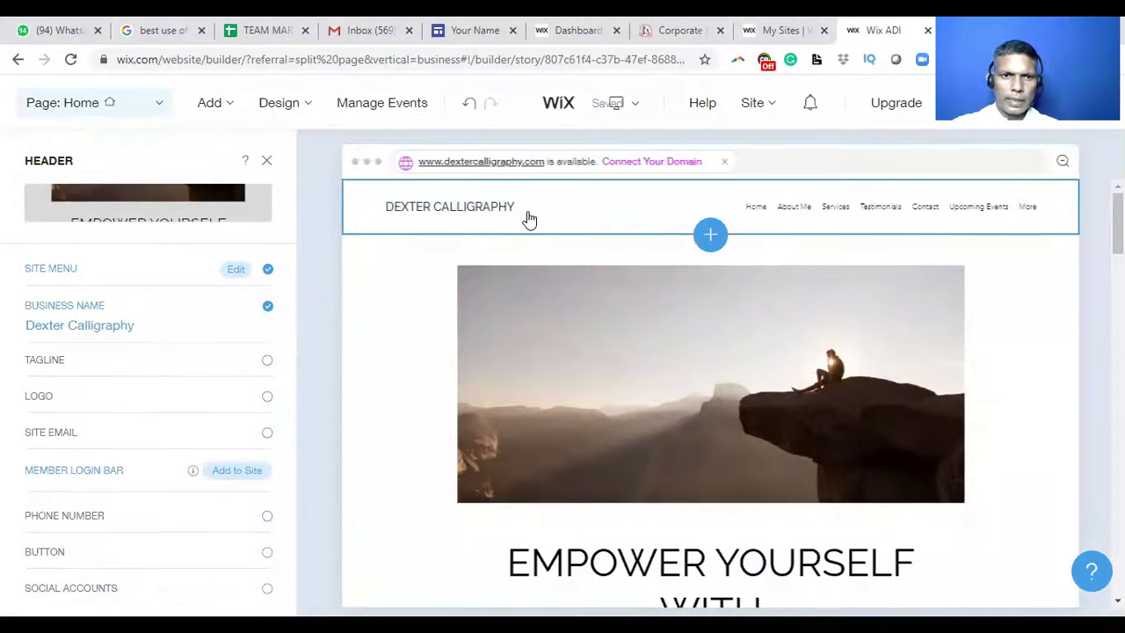
- Enable the header tagline and replace its text with "Write Good," in underlined style
click(153, 365)
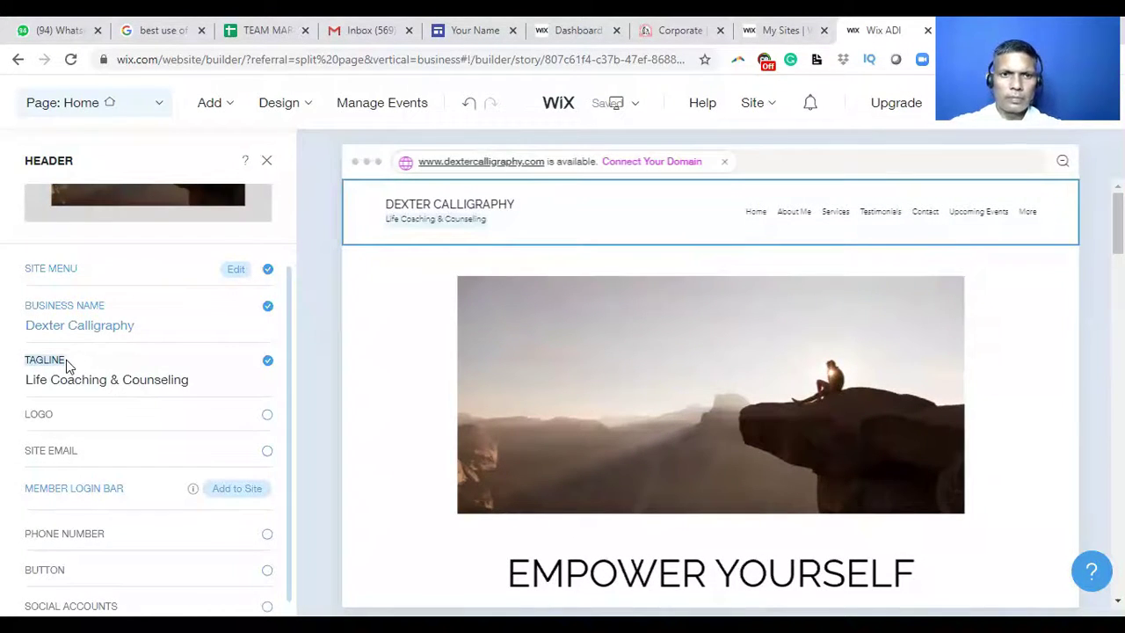
click(66, 359)
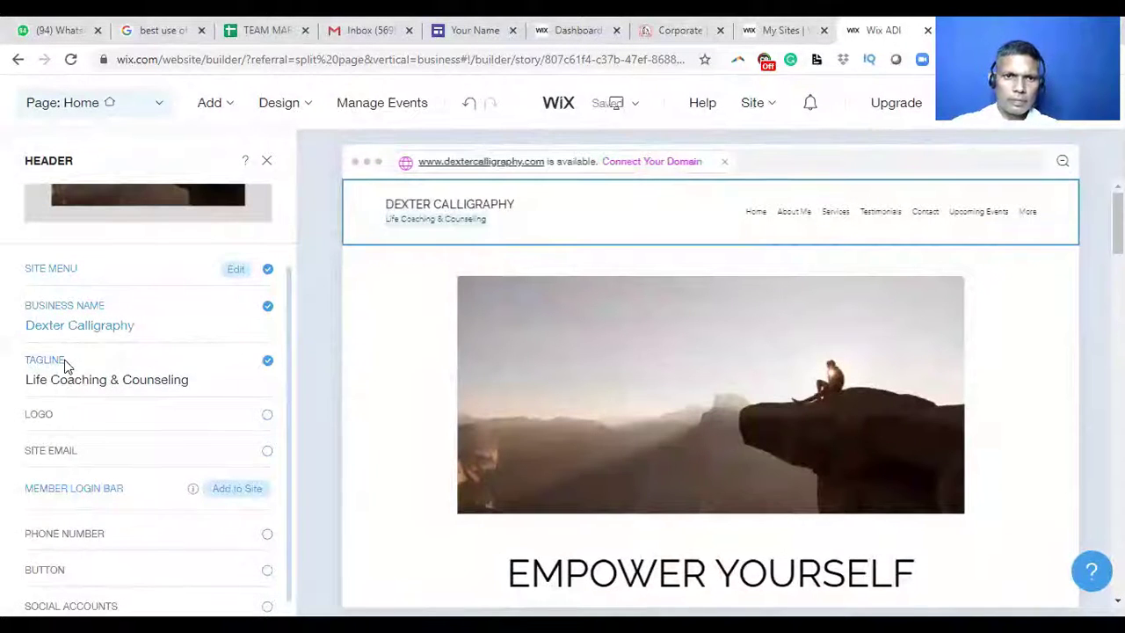
click(70, 379)
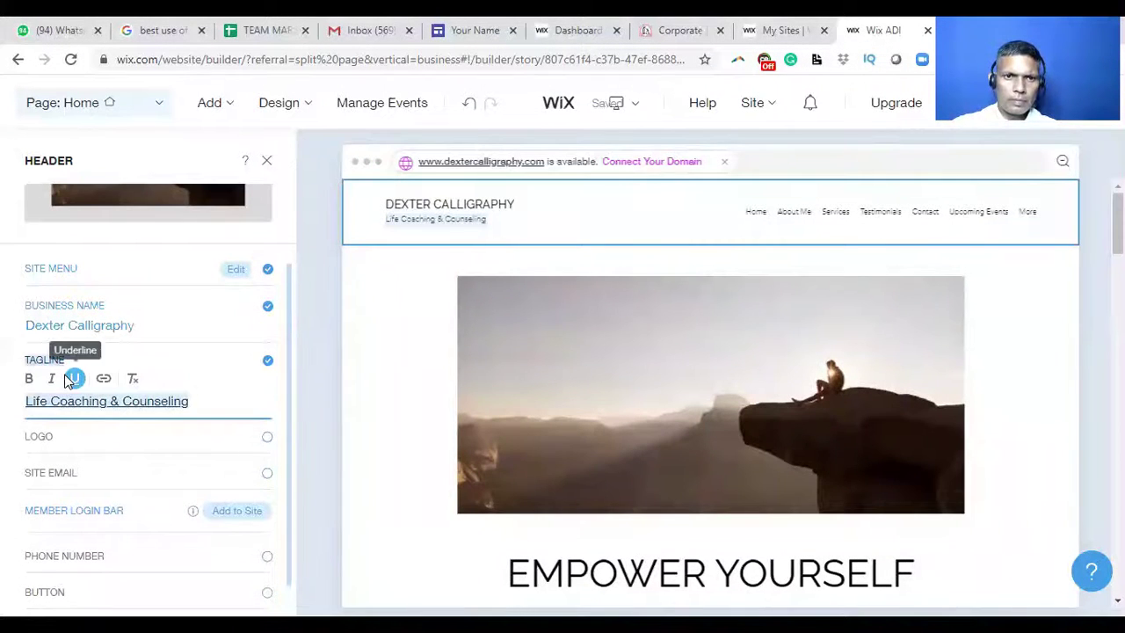
text(W)
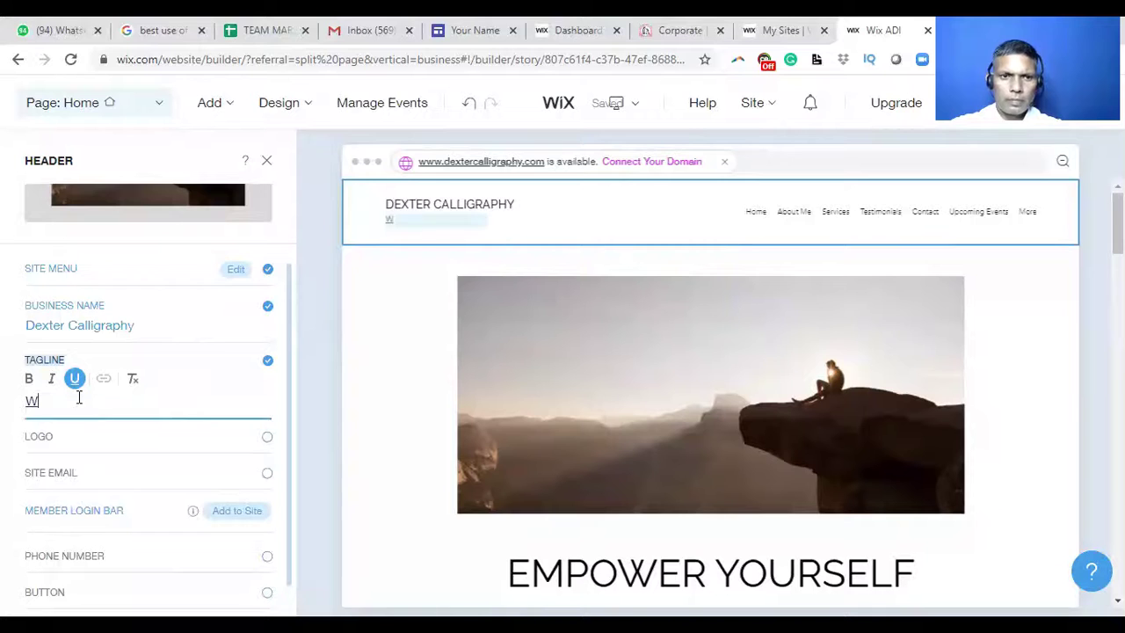
text(rite Good)
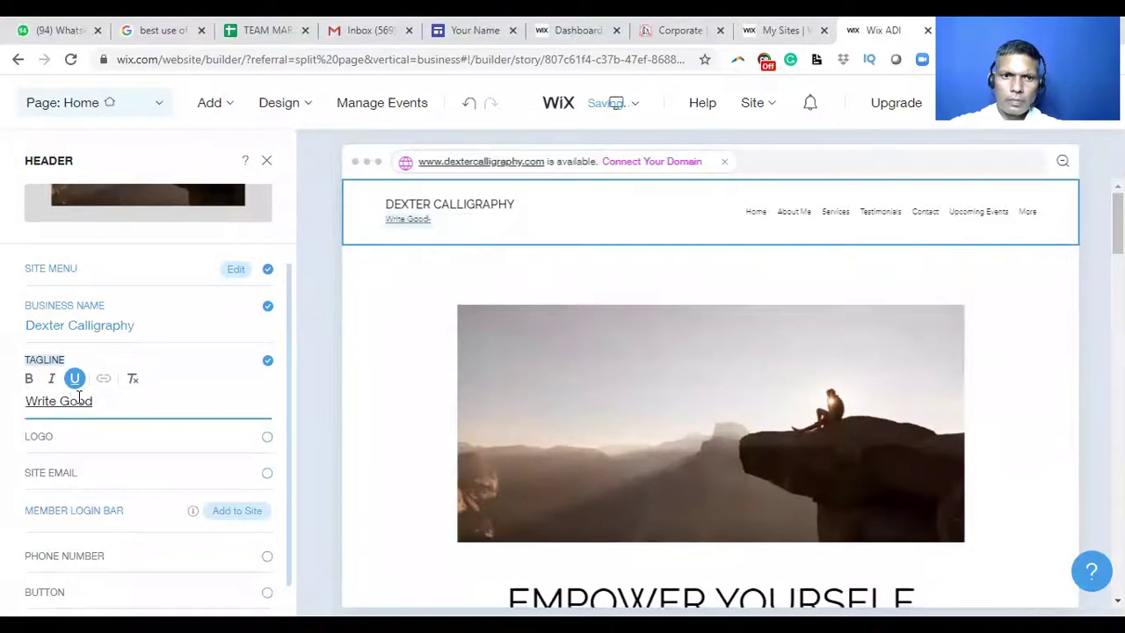
key(BackSpace)
text(,)
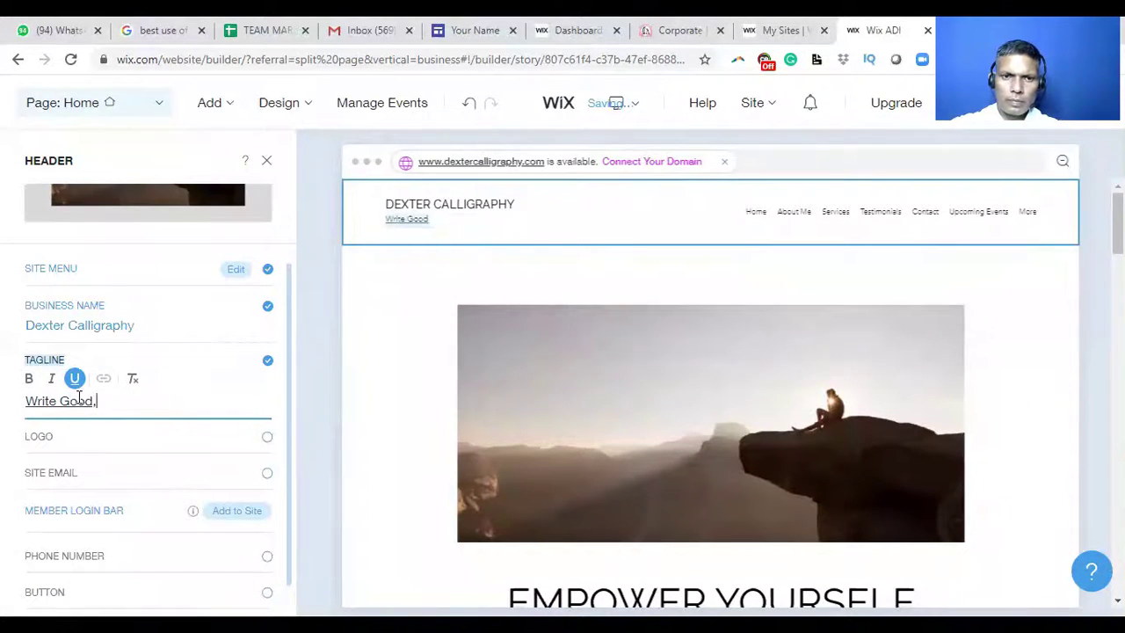
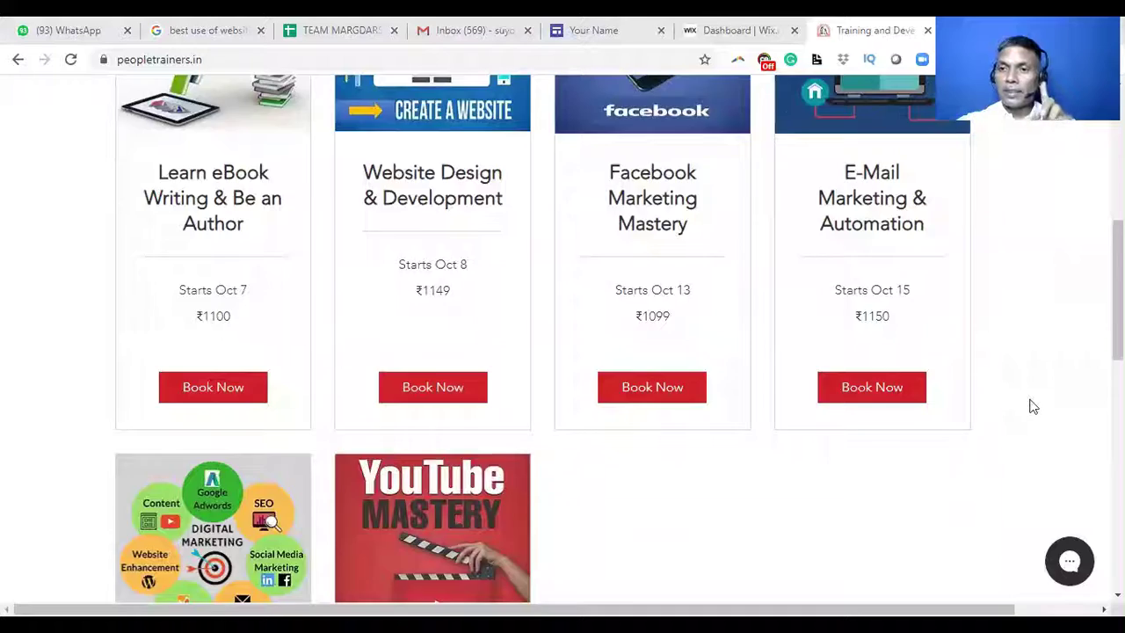
- Review the live course listings on the People Trainers home page and open the Online Live Courses page
scroll(1030, 406, up, 3)
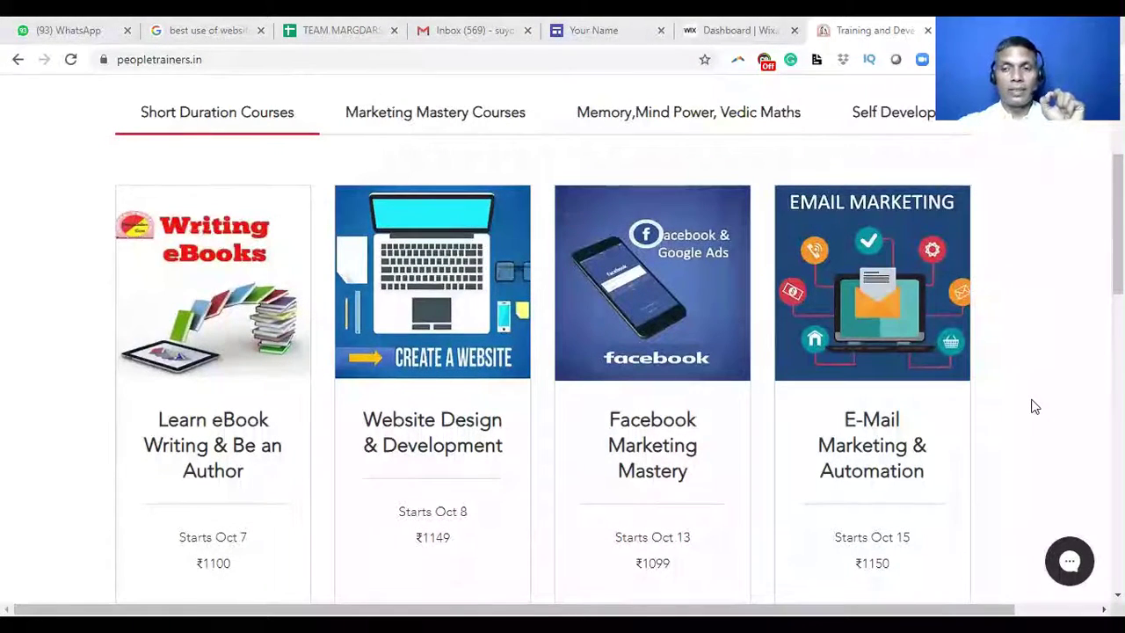
scroll(1034, 406, up, 3)
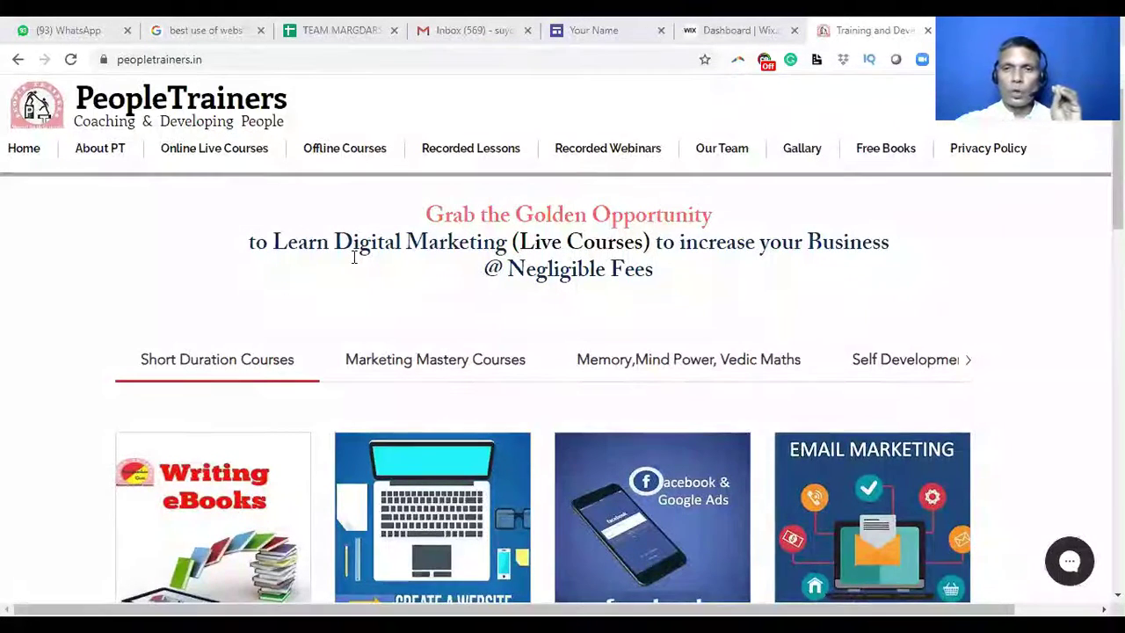
mouse_move(307, 158)
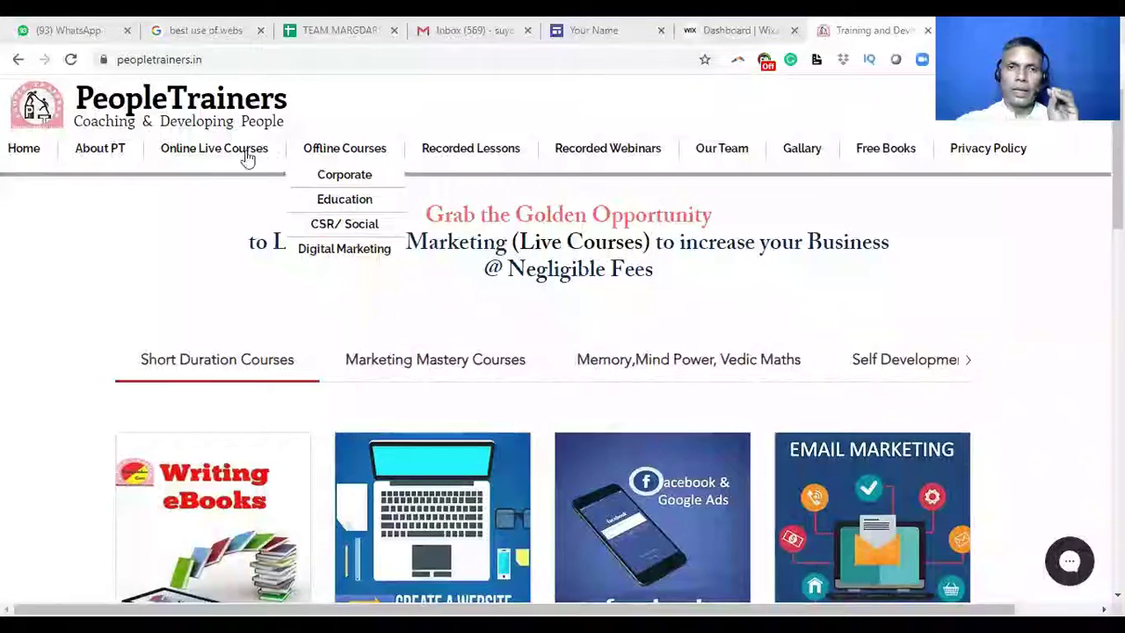
click(216, 153)
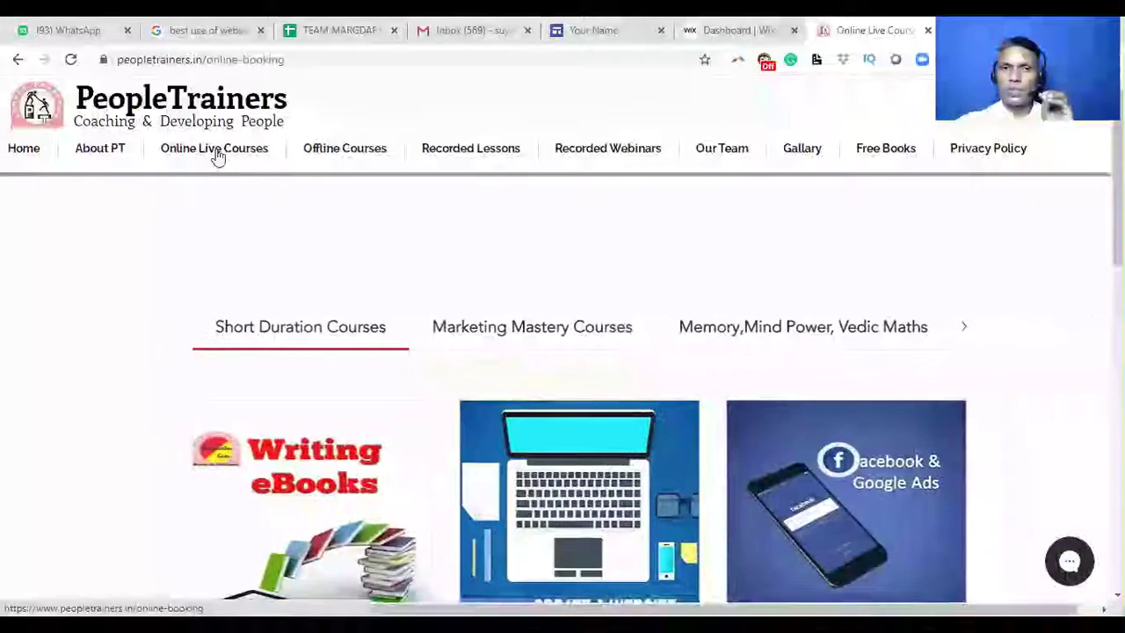
- View the Corporate offline courses page, try to open the Video Mastery (B1) recorded lesson and dismiss the sign-up form
mouse_move(366, 153)
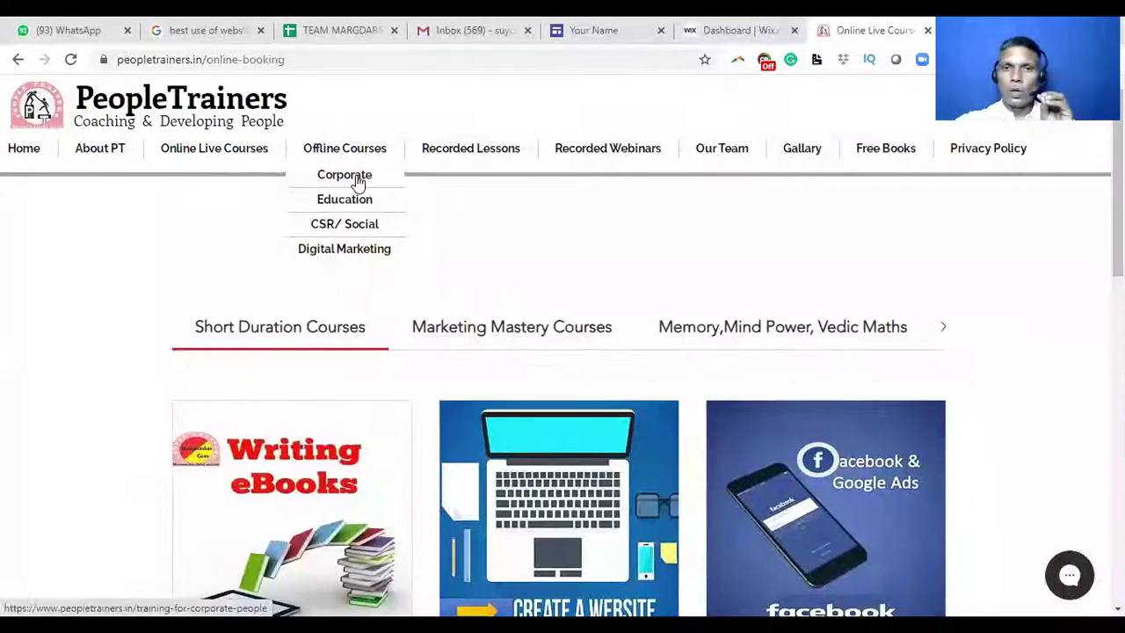
click(357, 181)
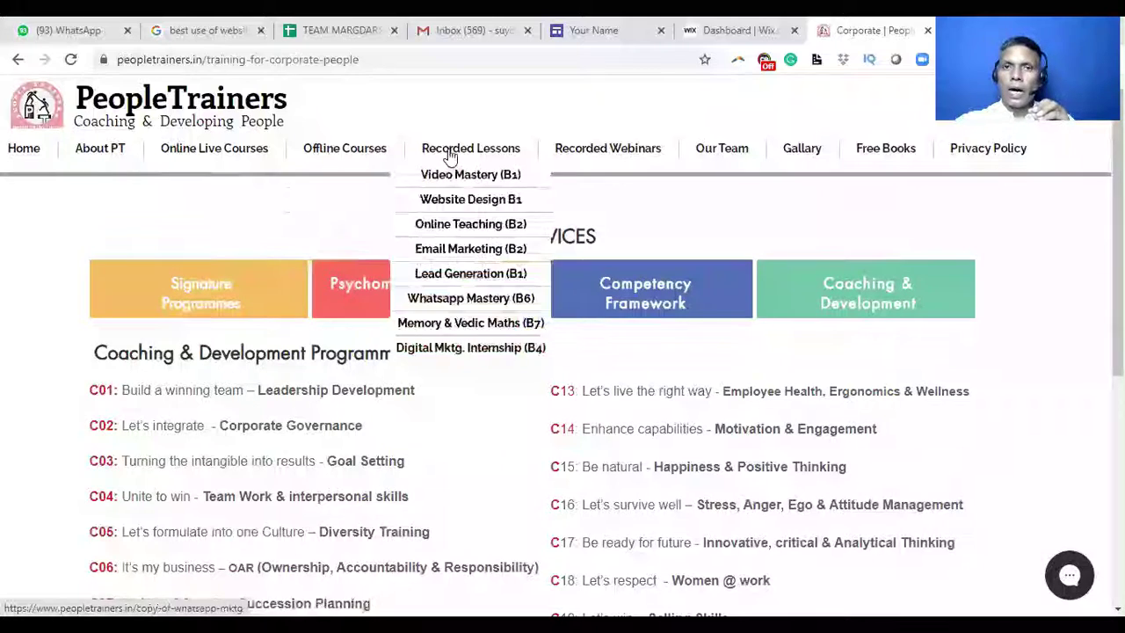
click(453, 174)
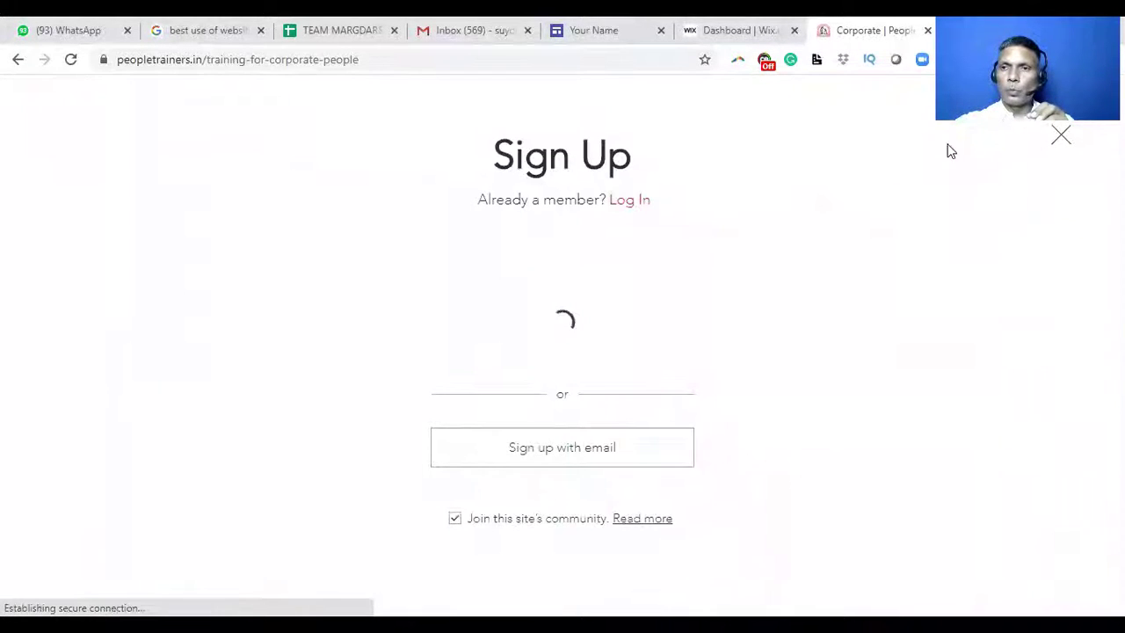
click(1061, 136)
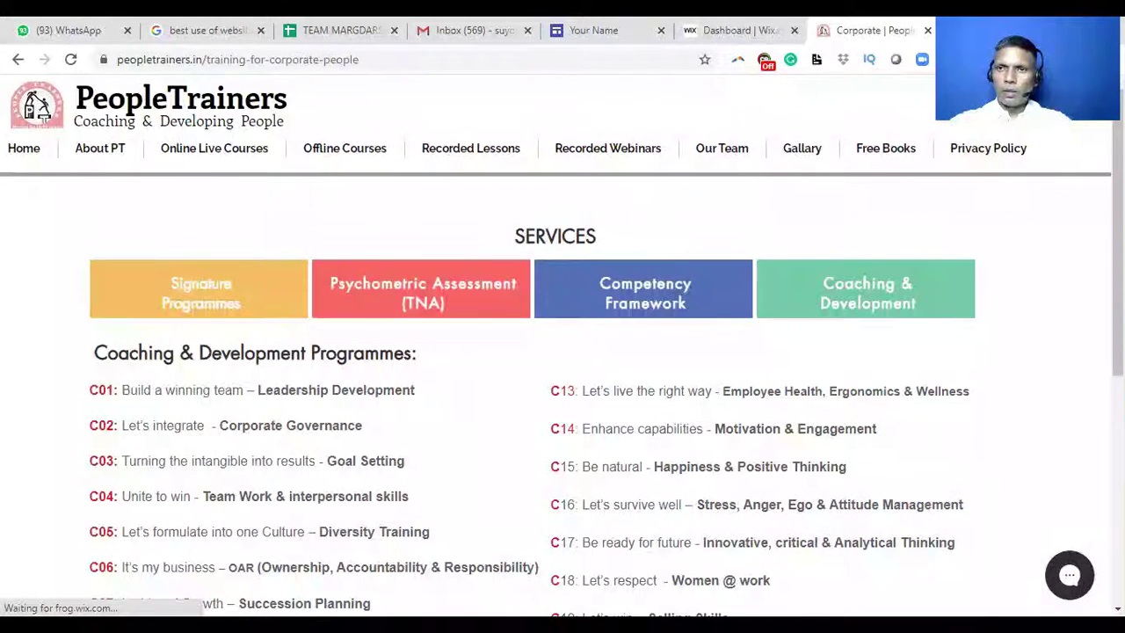
- Open the Wix My Sites page in a new browser tab
key(ctrl+t)
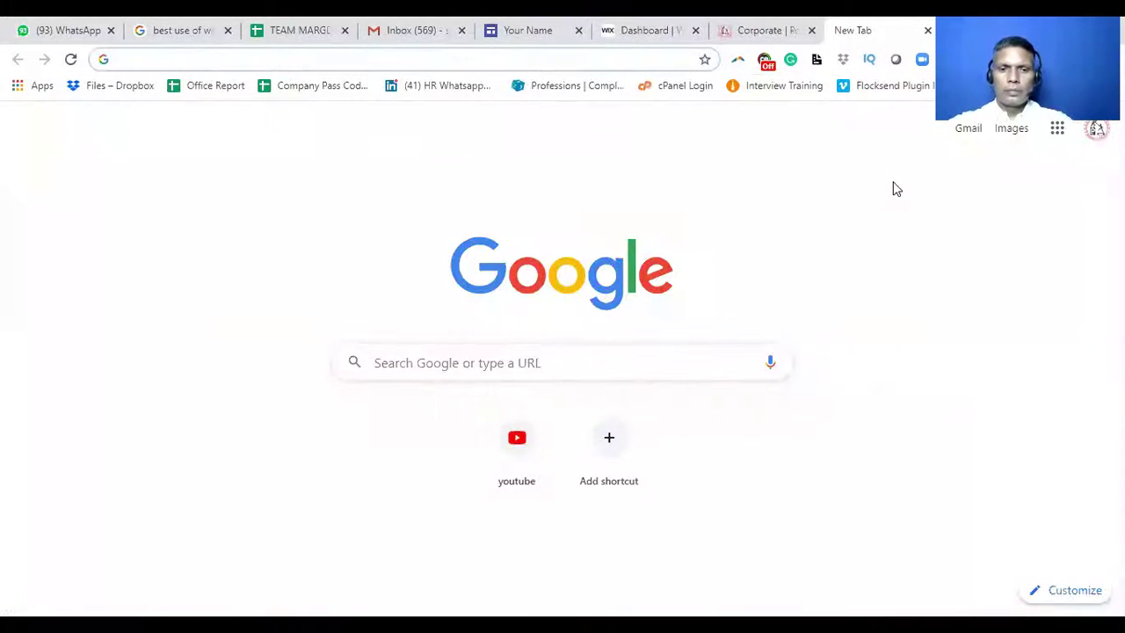
text(wix)
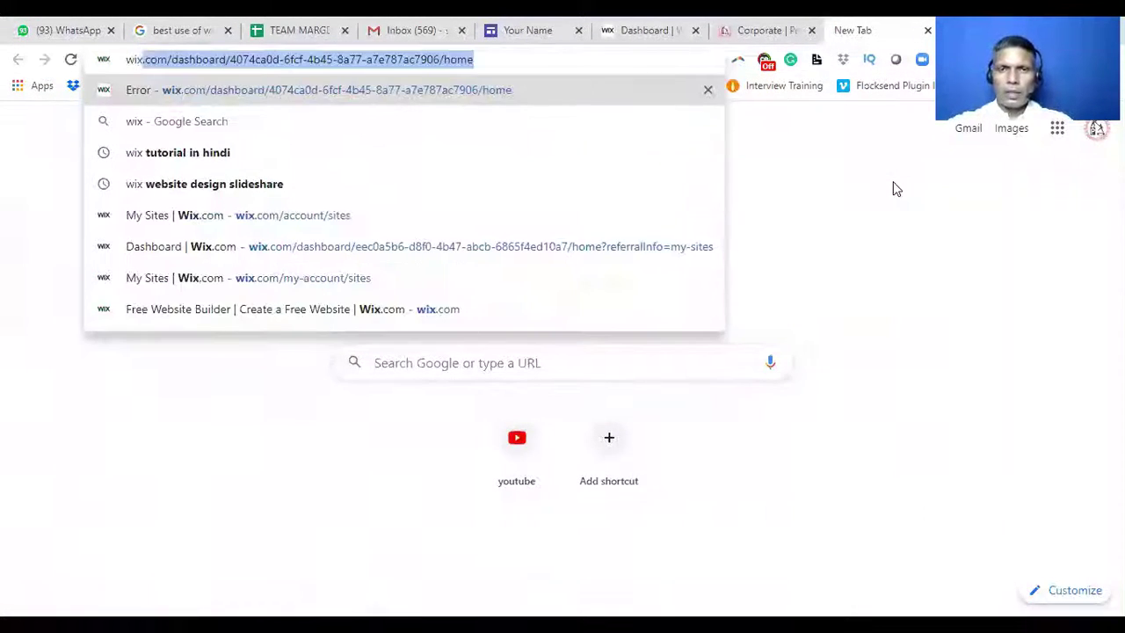
key(Return)
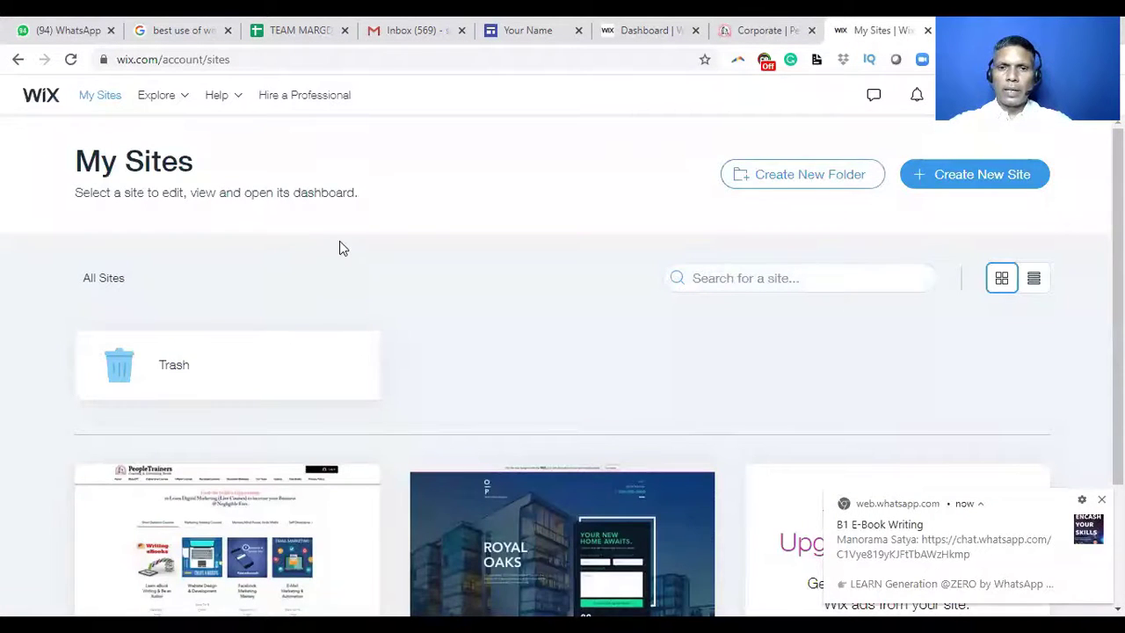
- Start a new Business website from My Sites and choose to let Wix ADI create it
scroll(527, 339, down, 2)
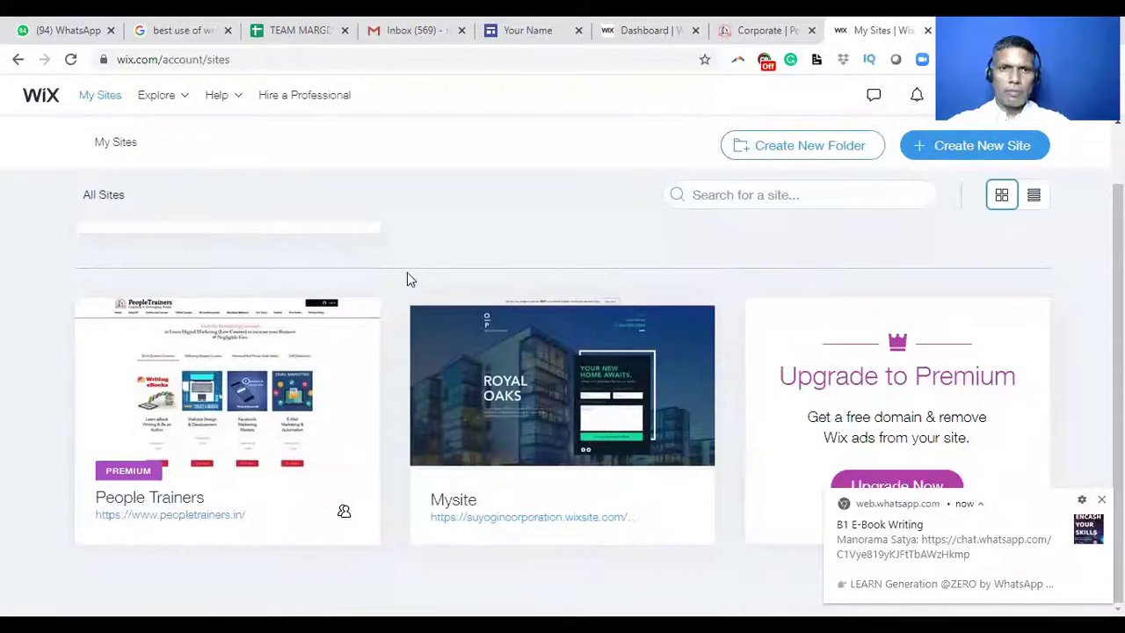
scroll(407, 275, up, 2)
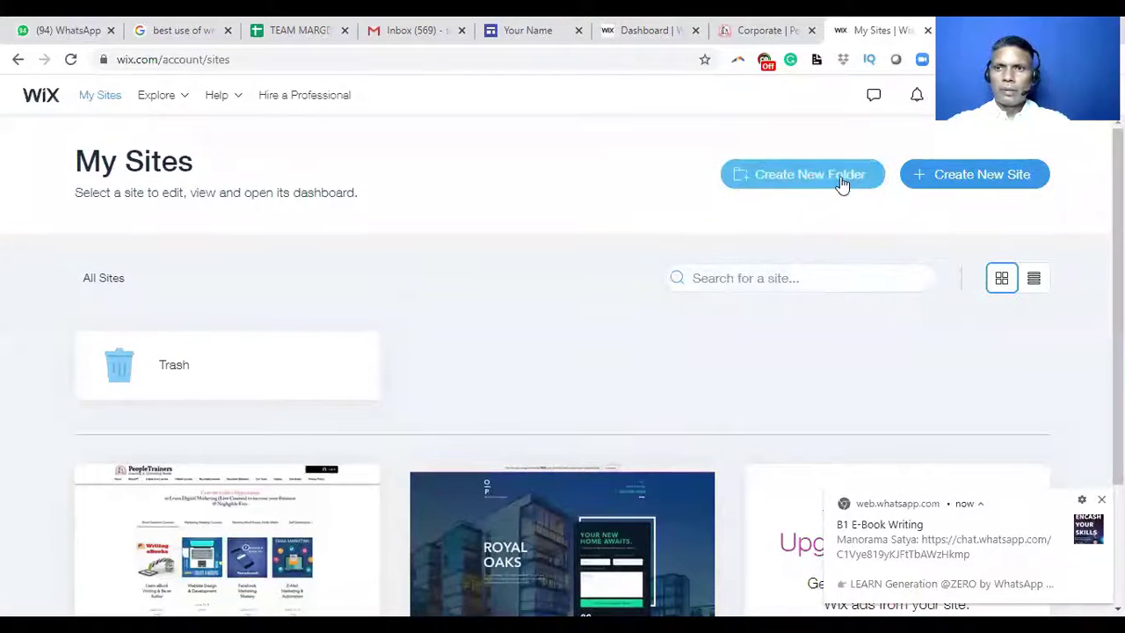
click(978, 173)
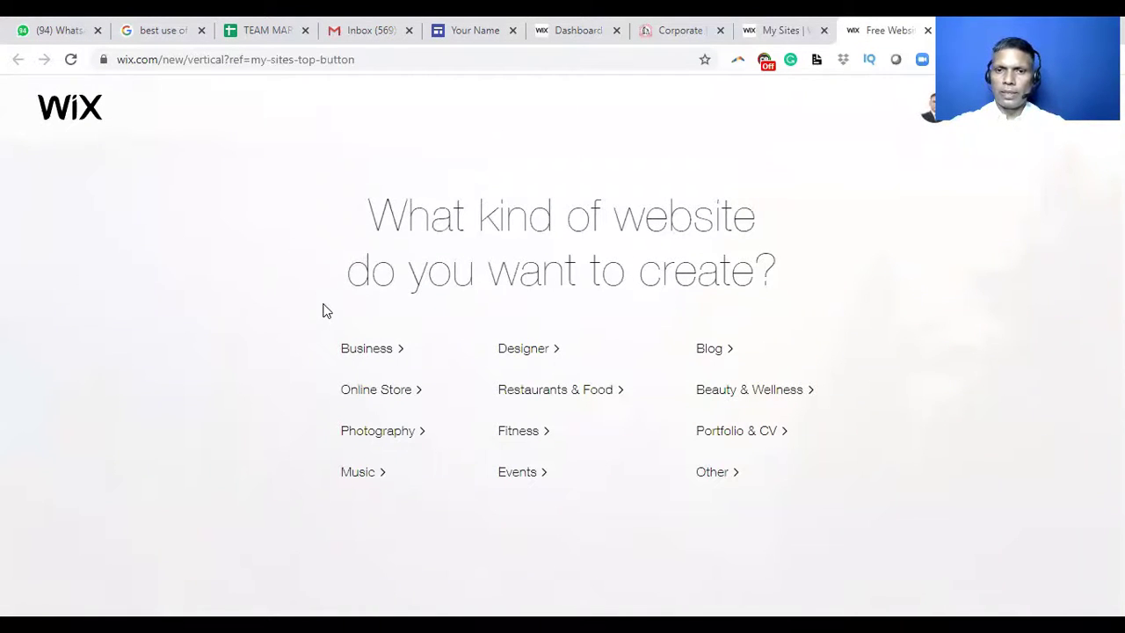
click(396, 350)
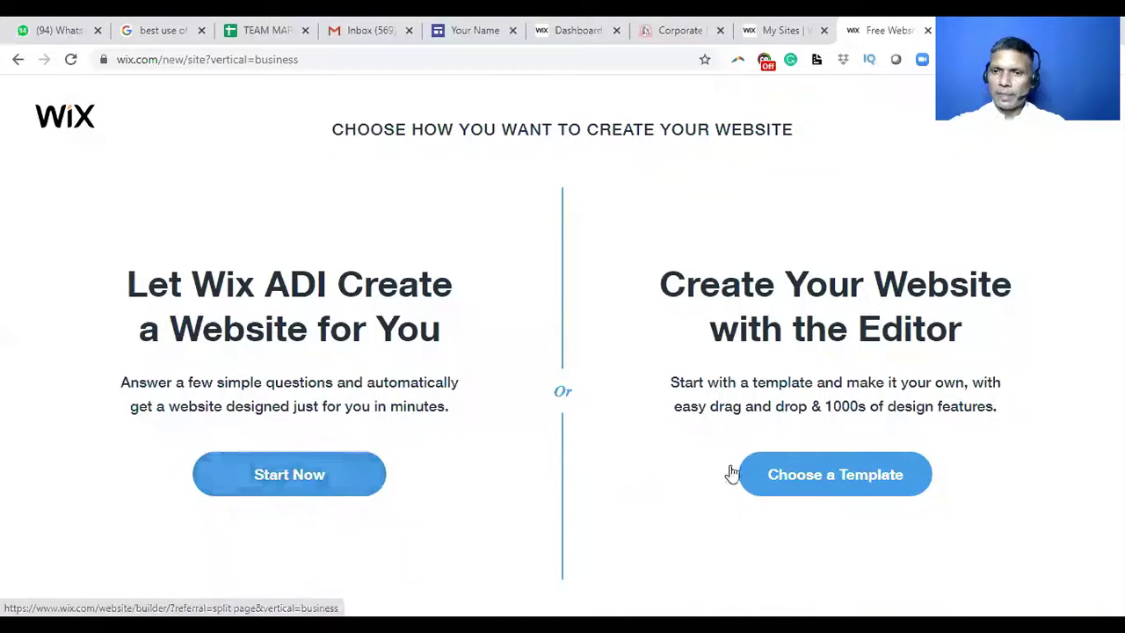
click(316, 483)
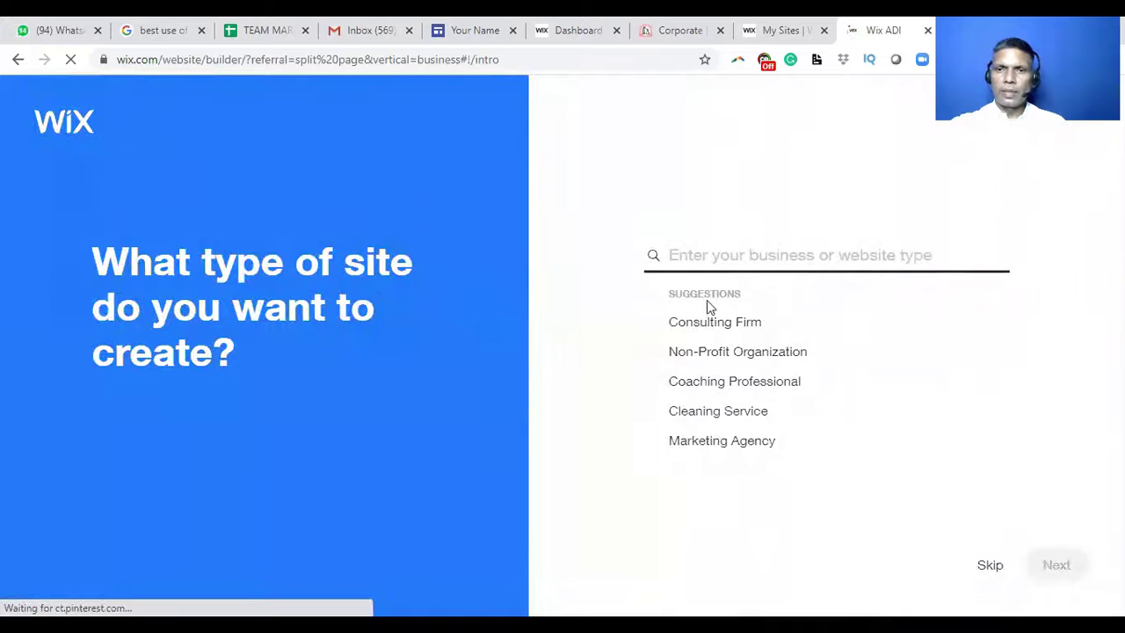
click(738, 257)
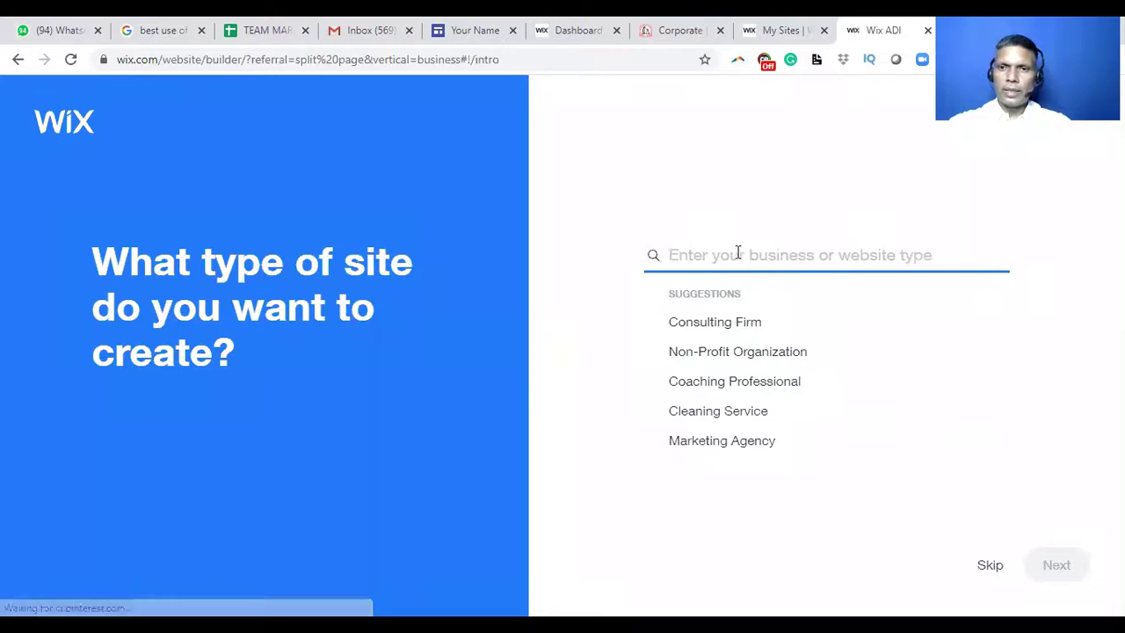
text(Education)
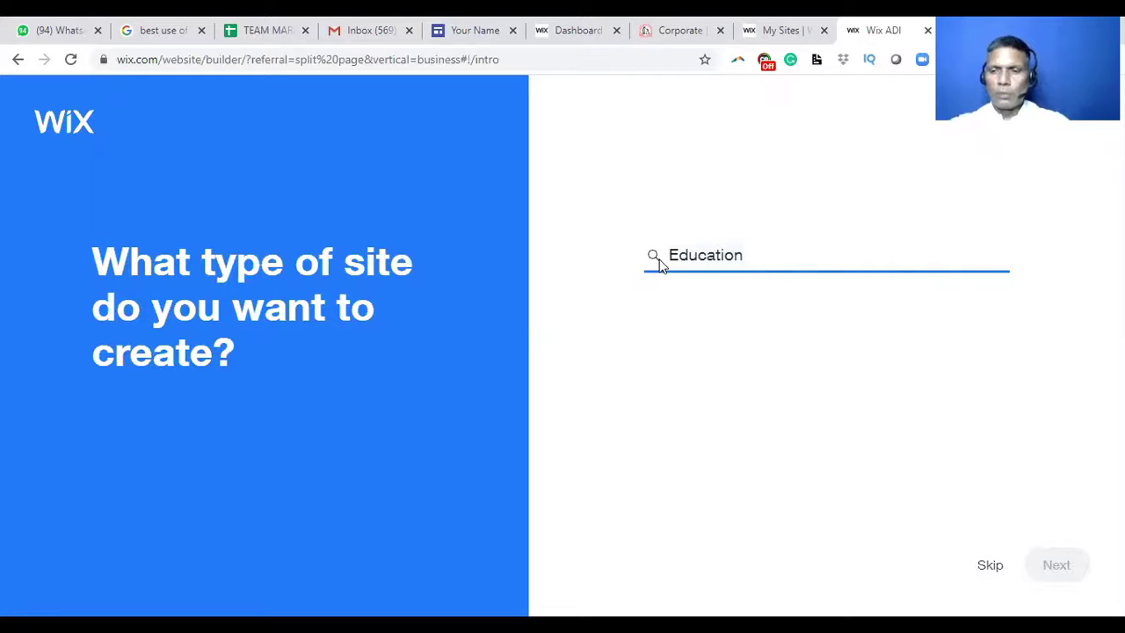
key(ctrl+a)
key(BackSpace)
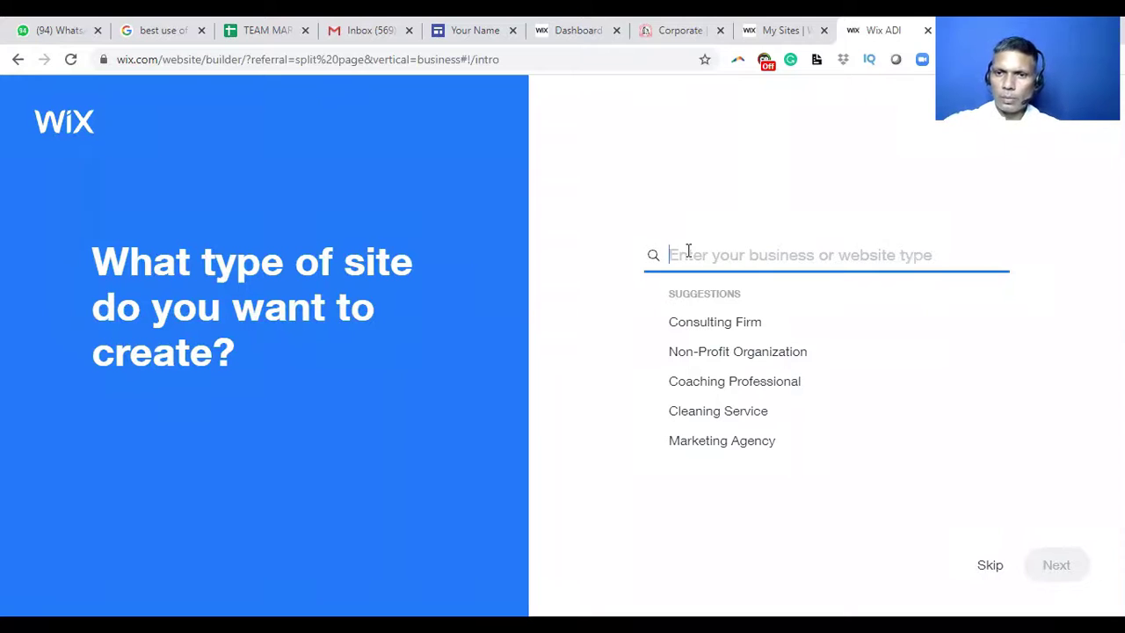
- Choose Coaching Professional as the site type, review the offered features, toggle Bookings and submit the feature selection
click(726, 384)
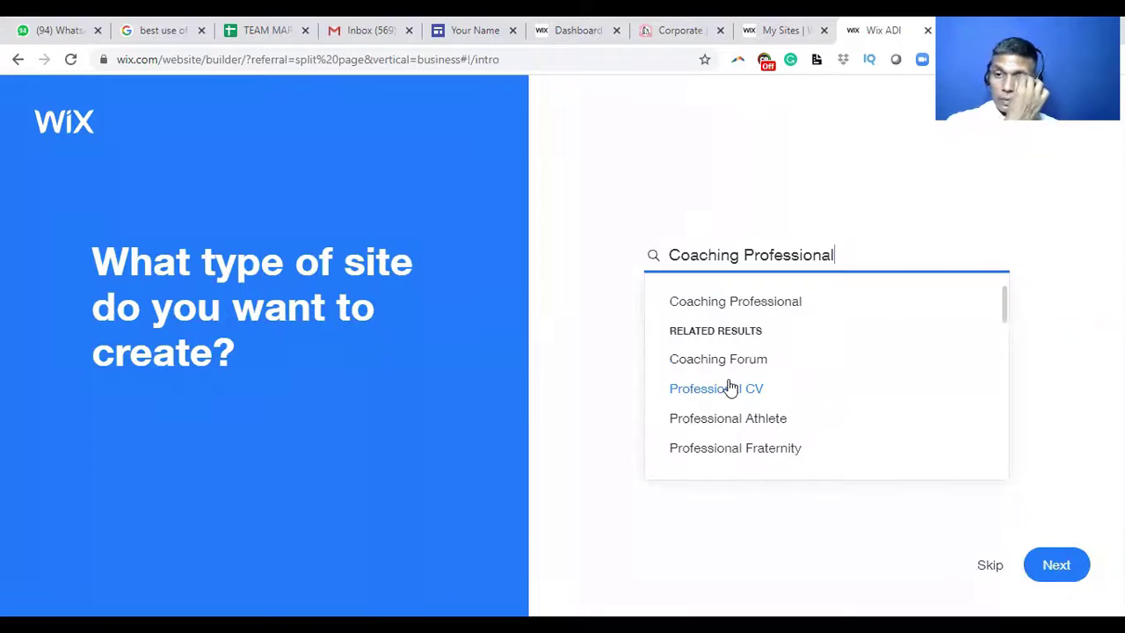
click(711, 303)
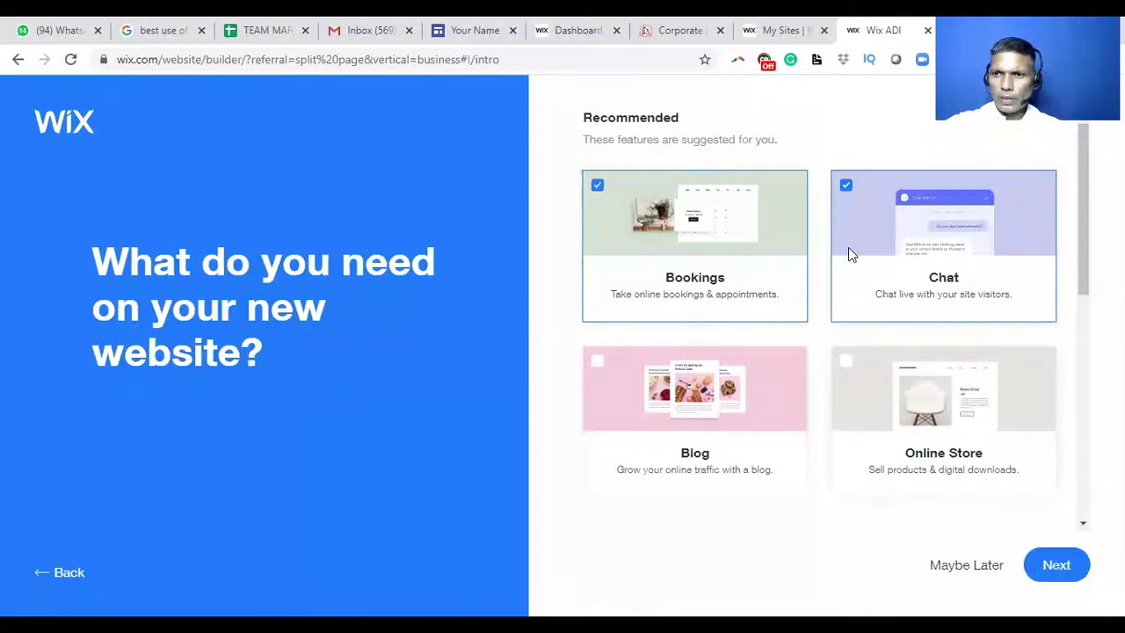
scroll(848, 247, down, 3)
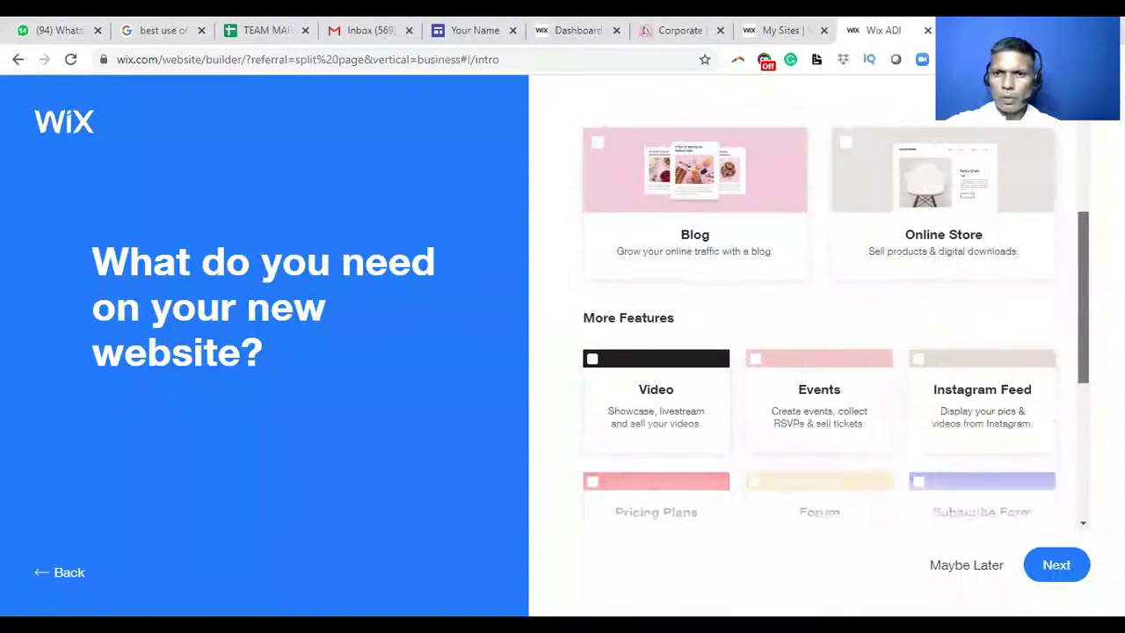
scroll(834, 307, down, 3)
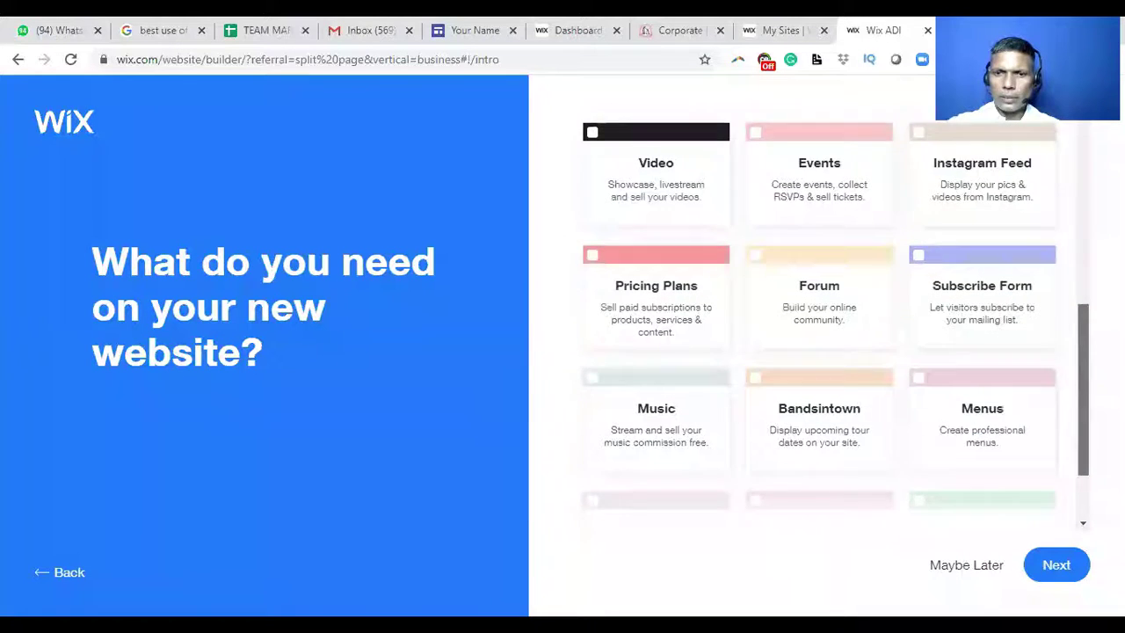
scroll(834, 307, down, 1)
scroll(835, 307, up, 8)
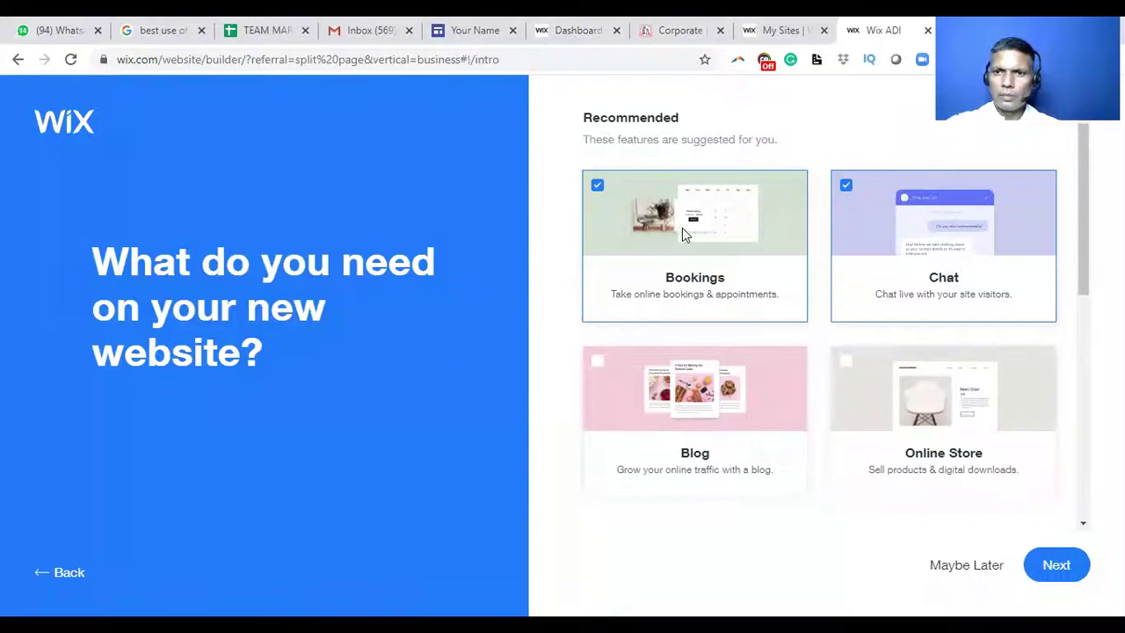
click(713, 260)
click(1054, 569)
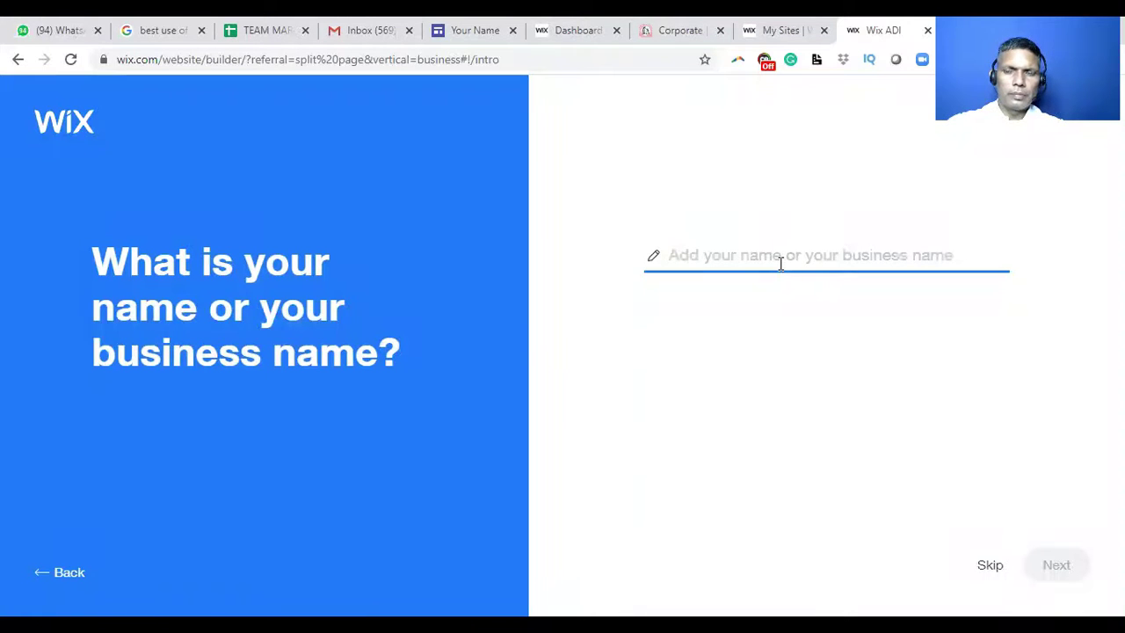
- Name the business "dextercalligraphy" and continue without importing content or adding further business details
text(dexter)
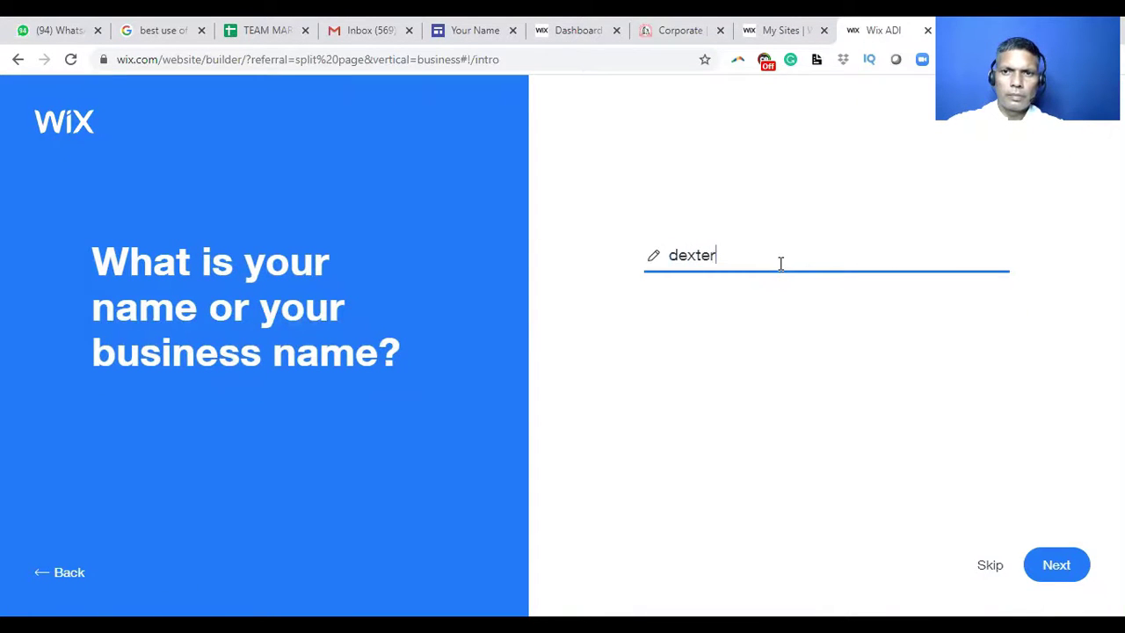
text(calligraphy)
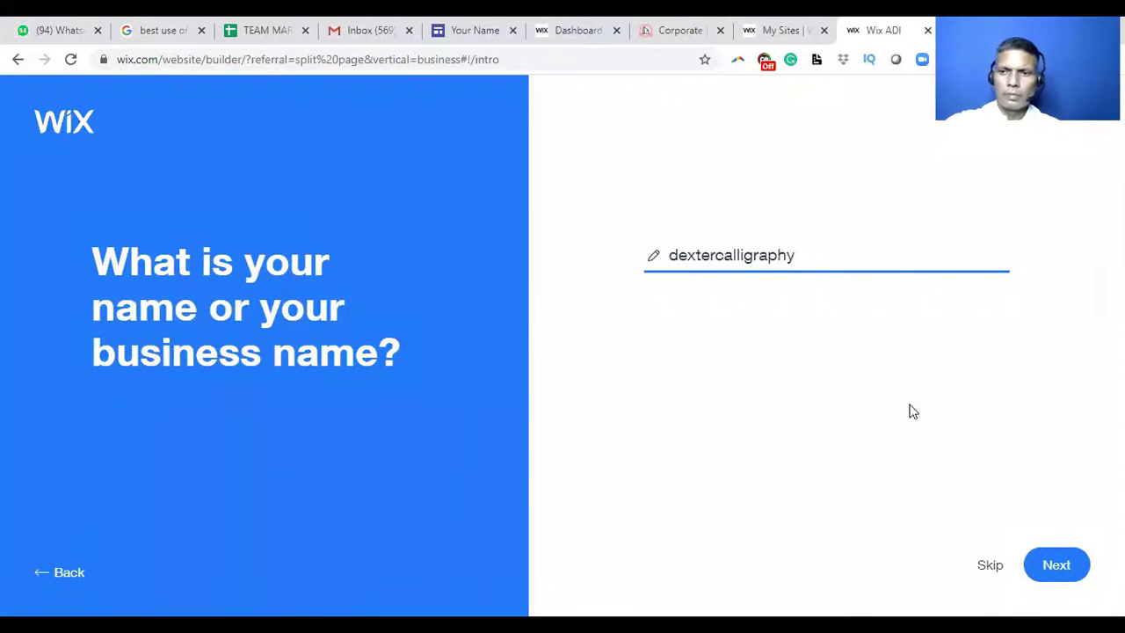
click(1054, 566)
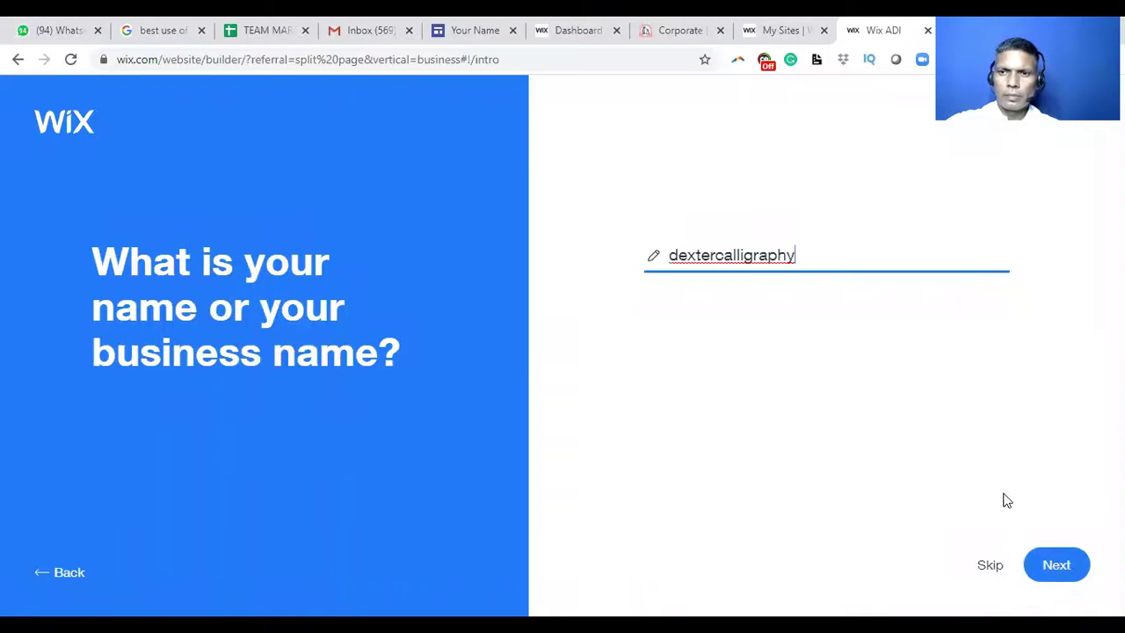
click(1042, 563)
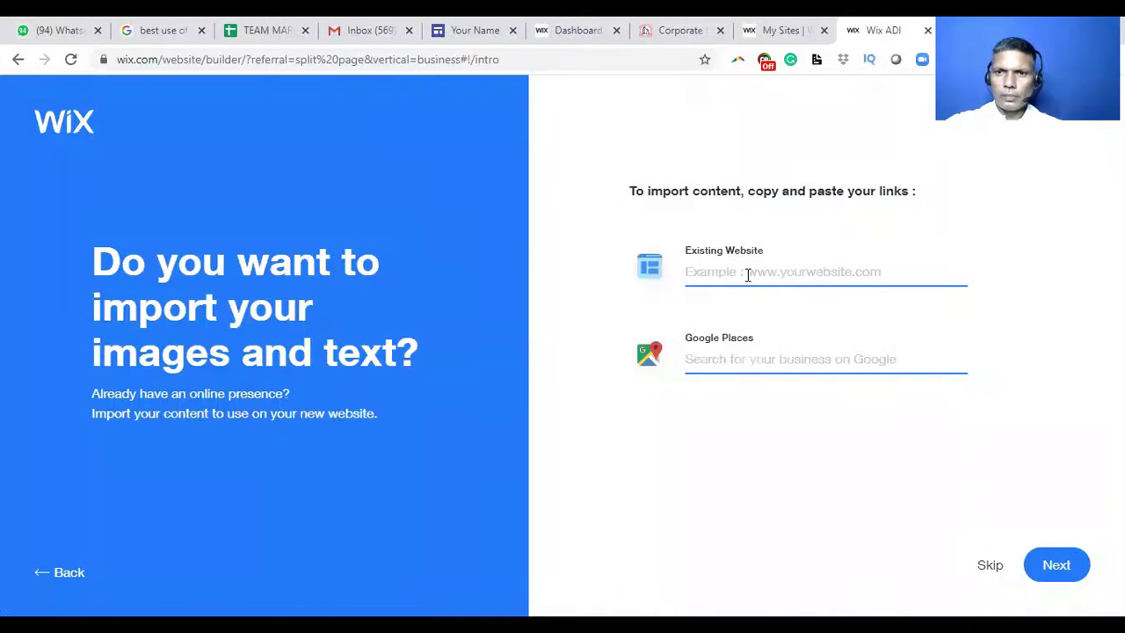
click(1054, 562)
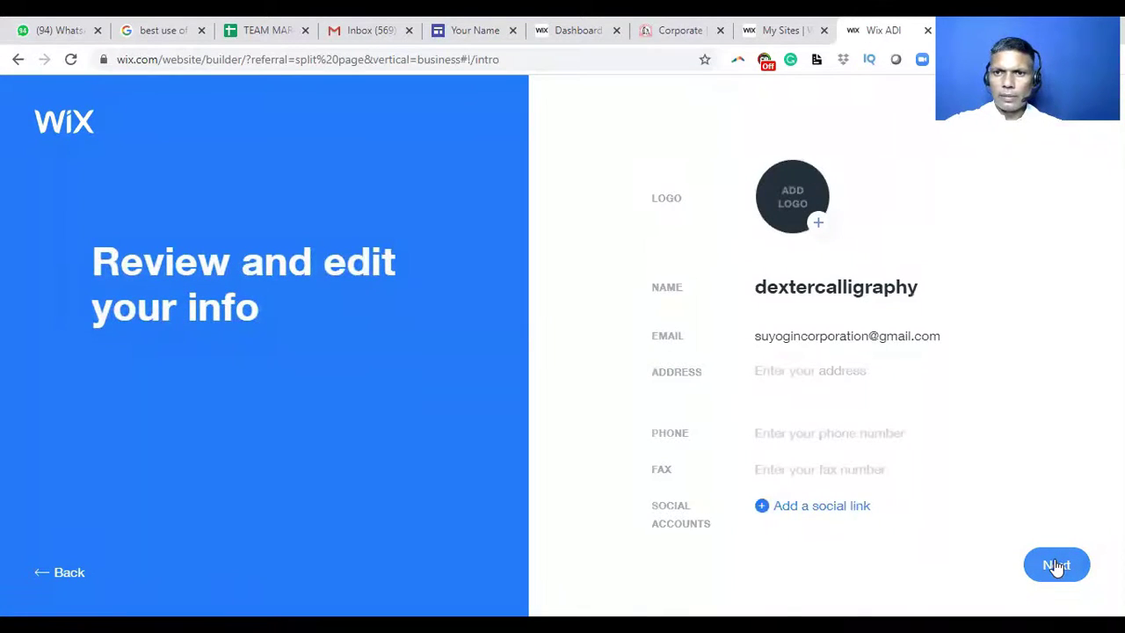
click(1054, 565)
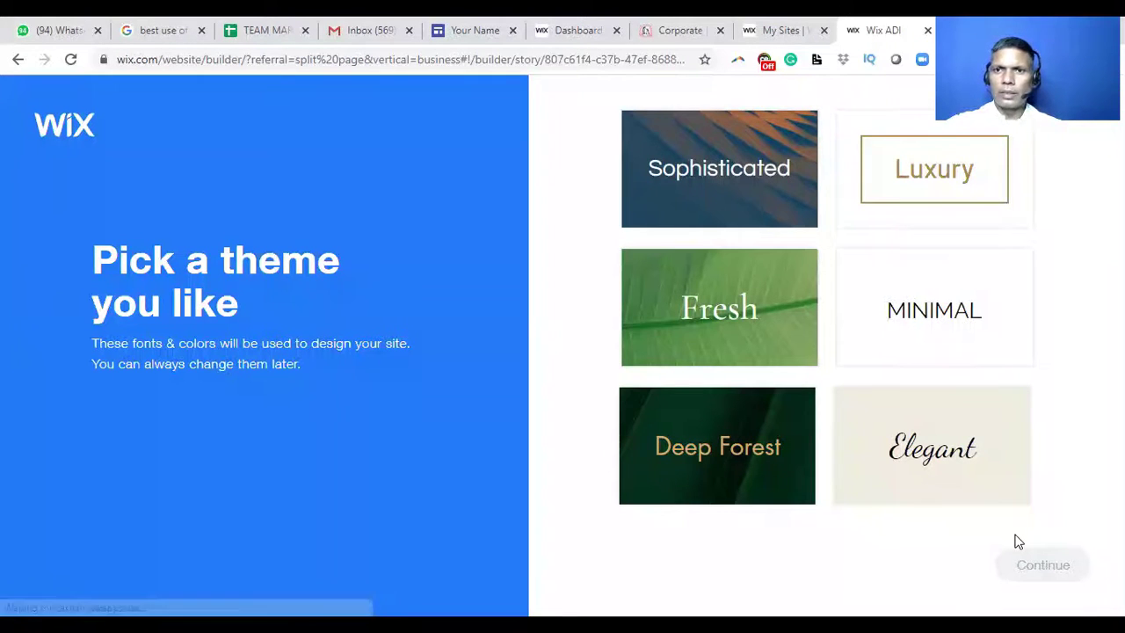
- Select the Minimal theme and the homepage design headed "Empower Yourself with Dextercalligraphy"
click(935, 311)
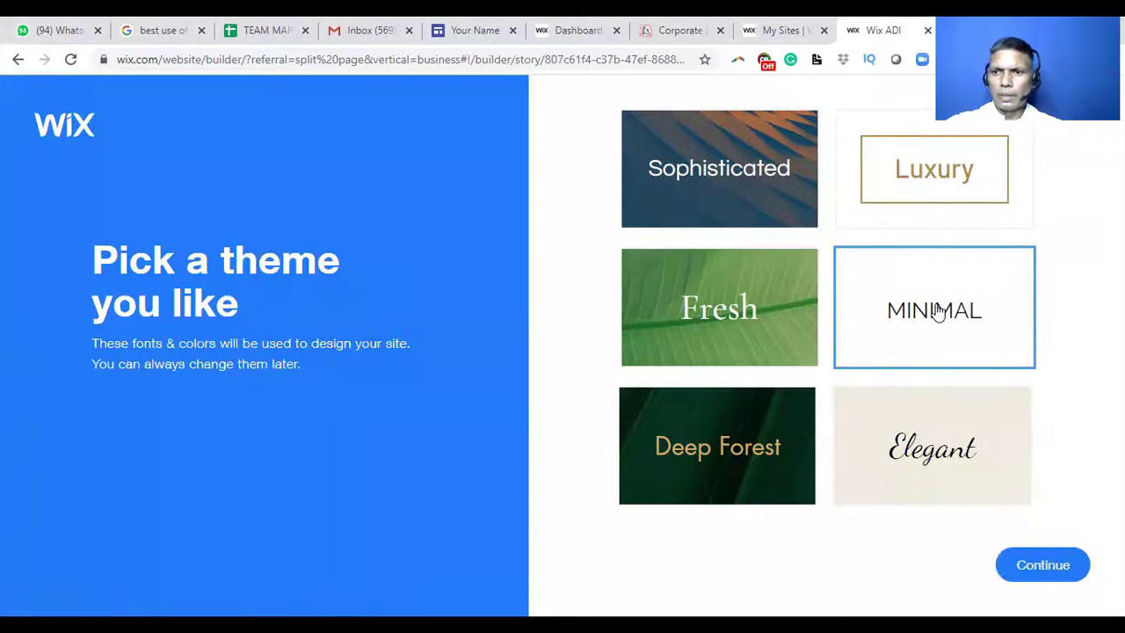
click(1048, 575)
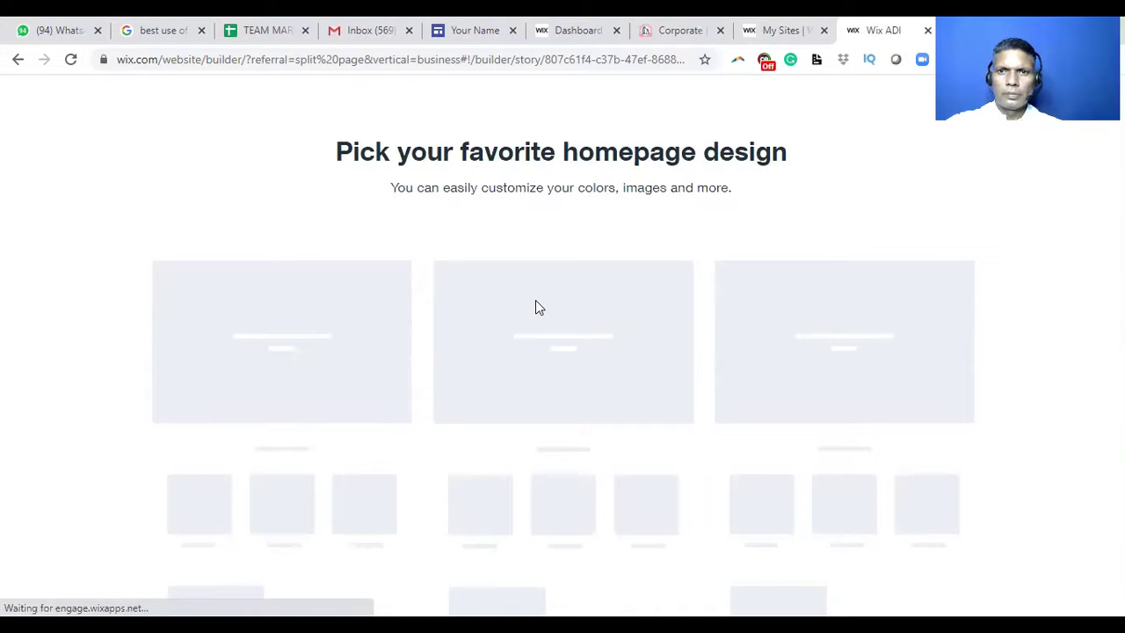
click(528, 58)
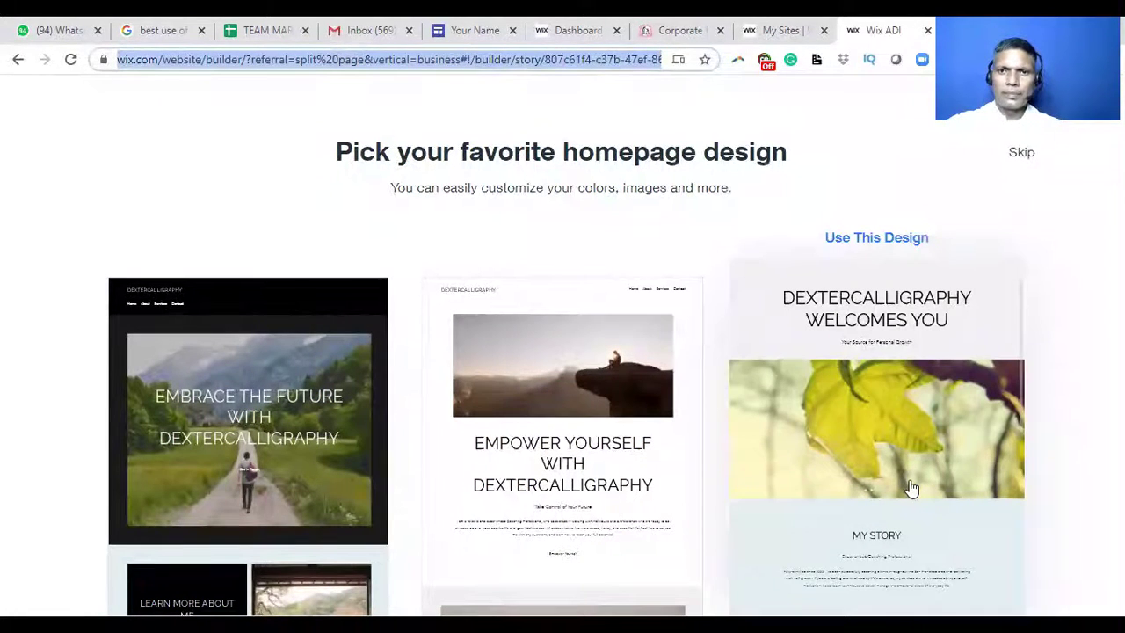
click(911, 488)
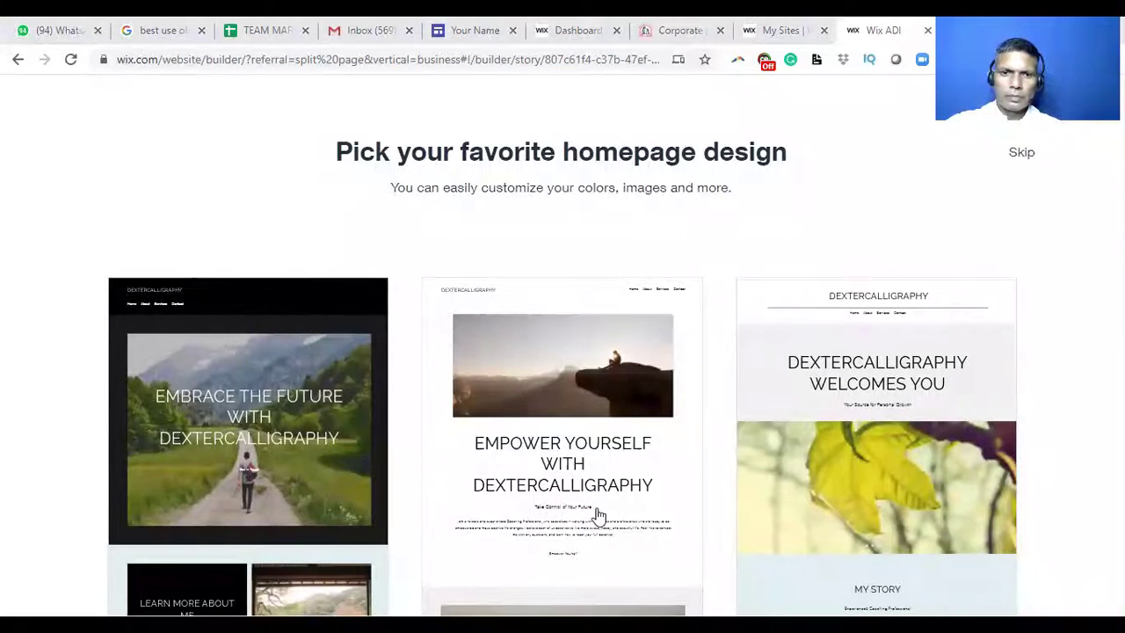
mouse_move(351, 569)
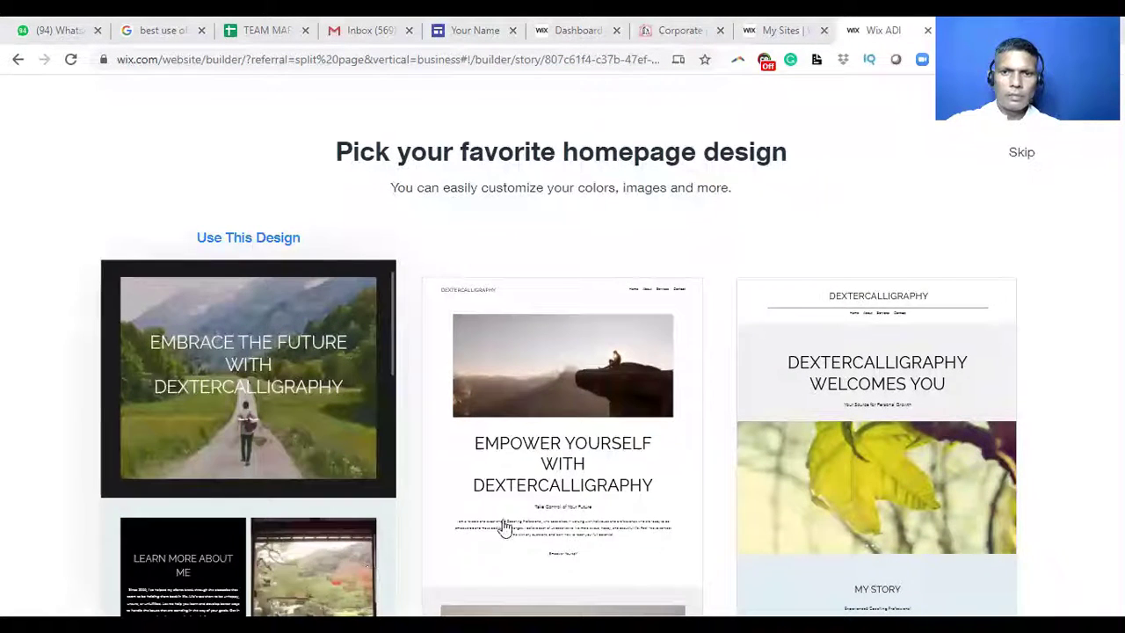
mouse_move(498, 526)
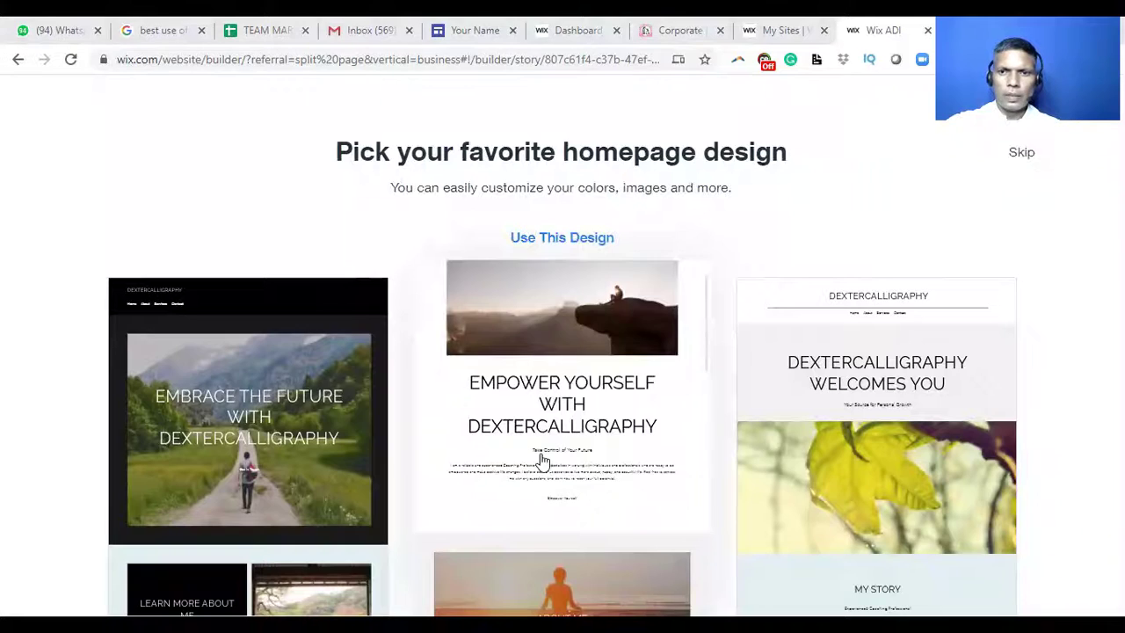
click(542, 459)
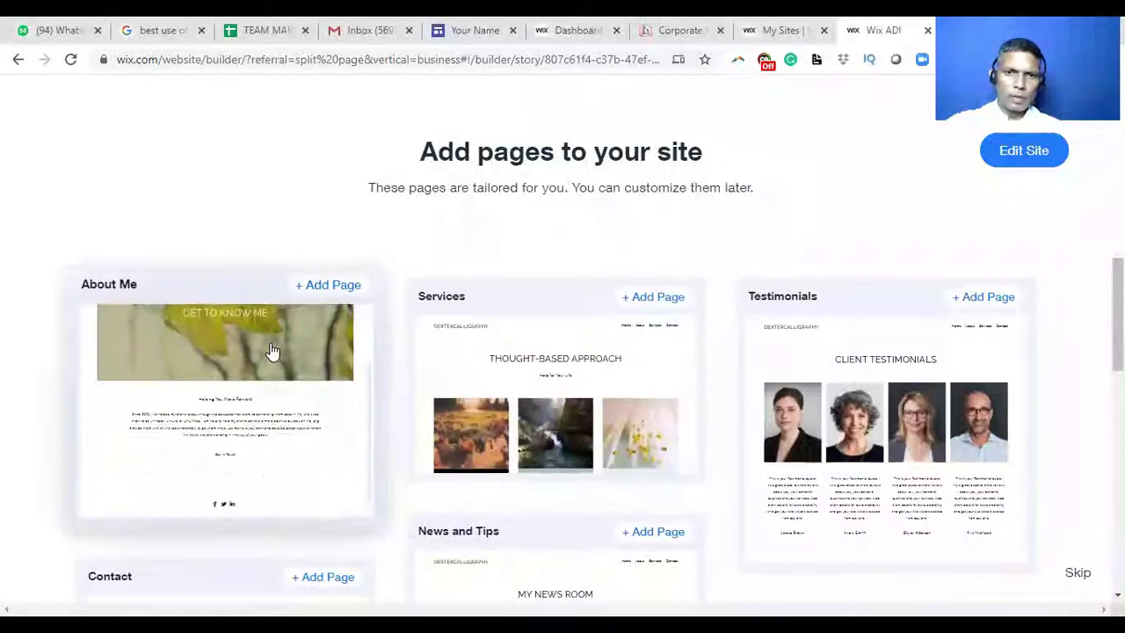
- Add the About Me, Services, Testimonials, Contact and Upcoming Events pages to the site
click(326, 290)
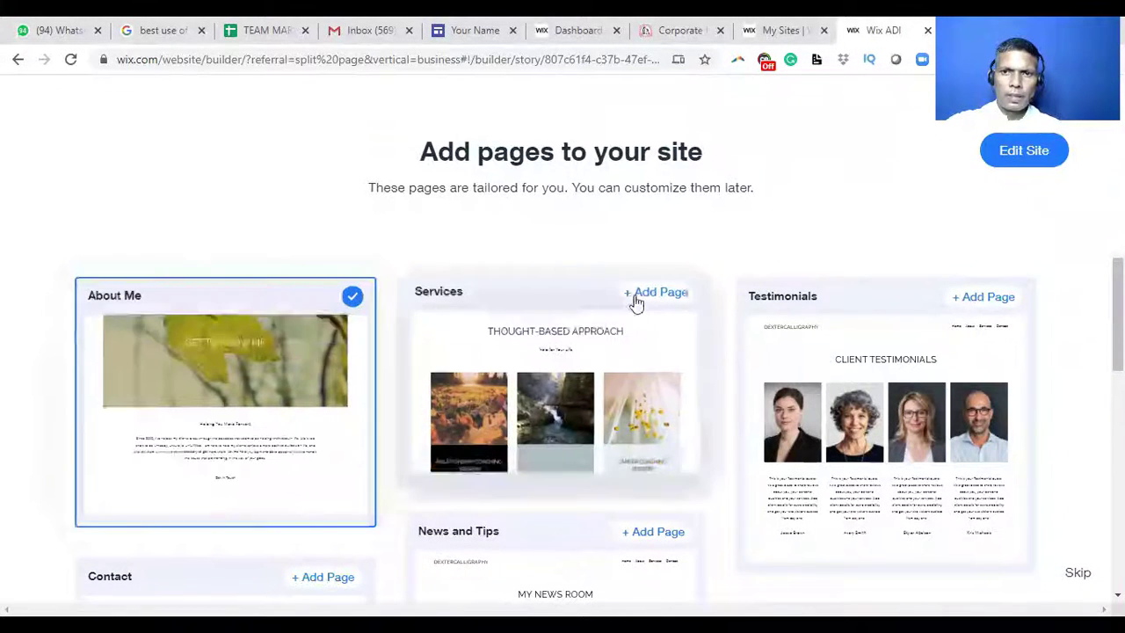
click(653, 292)
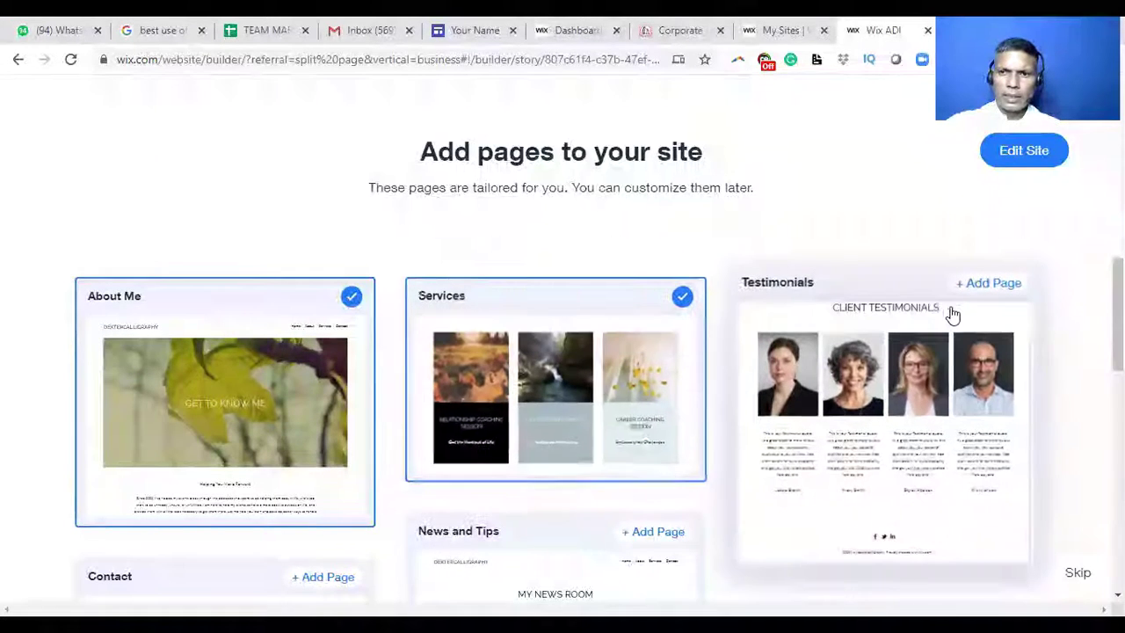
click(977, 289)
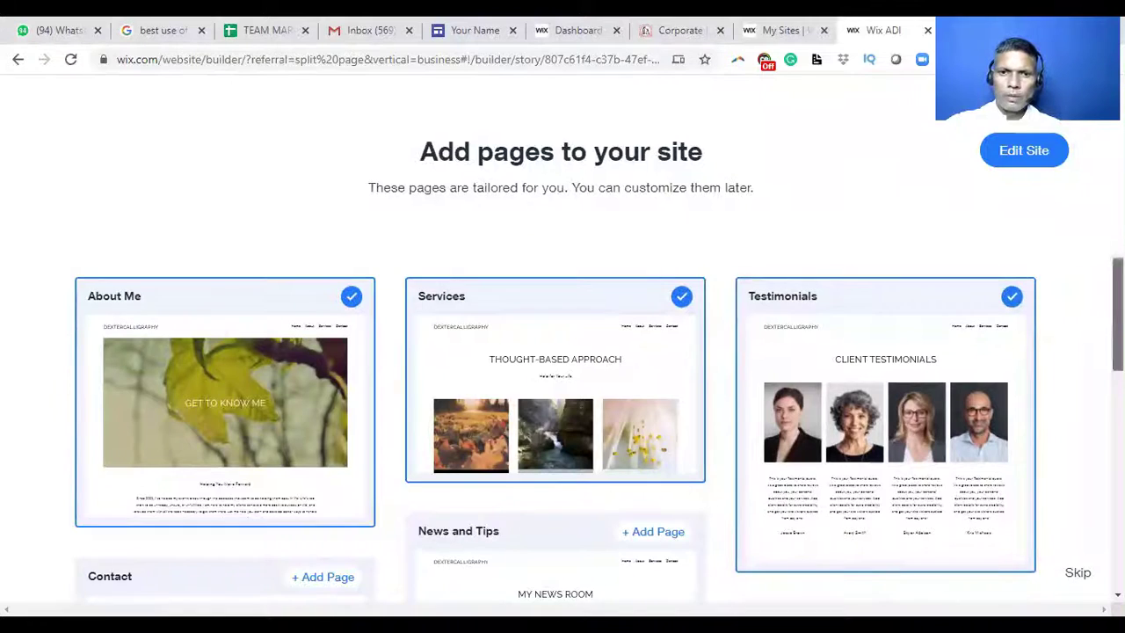
scroll(562, 427, down, 2)
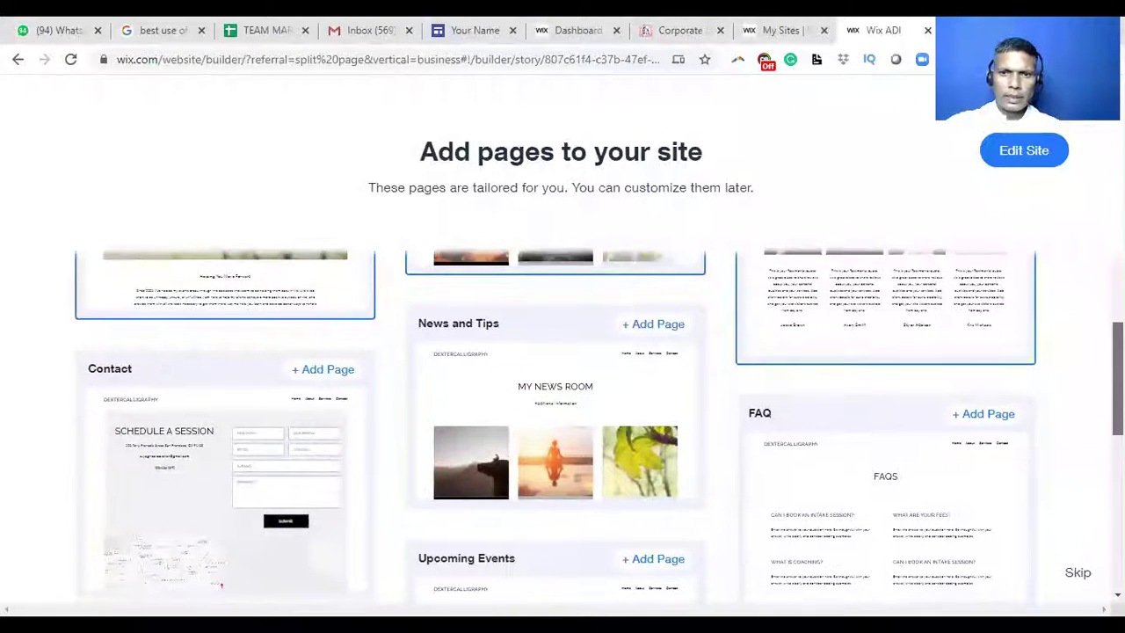
scroll(379, 401, down, 1)
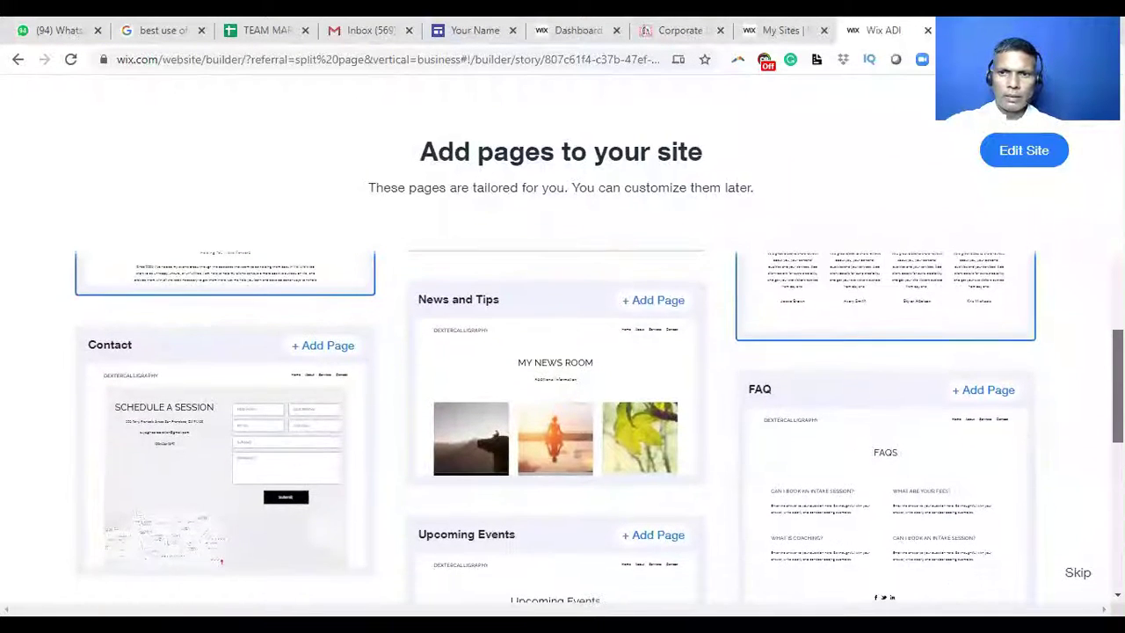
click(321, 342)
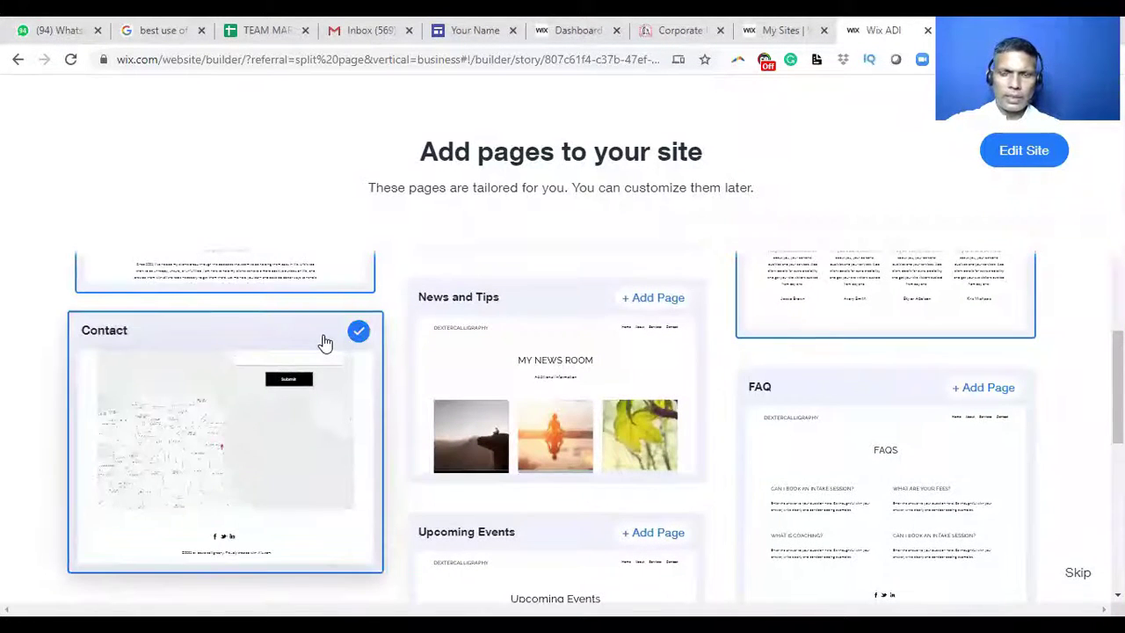
click(650, 533)
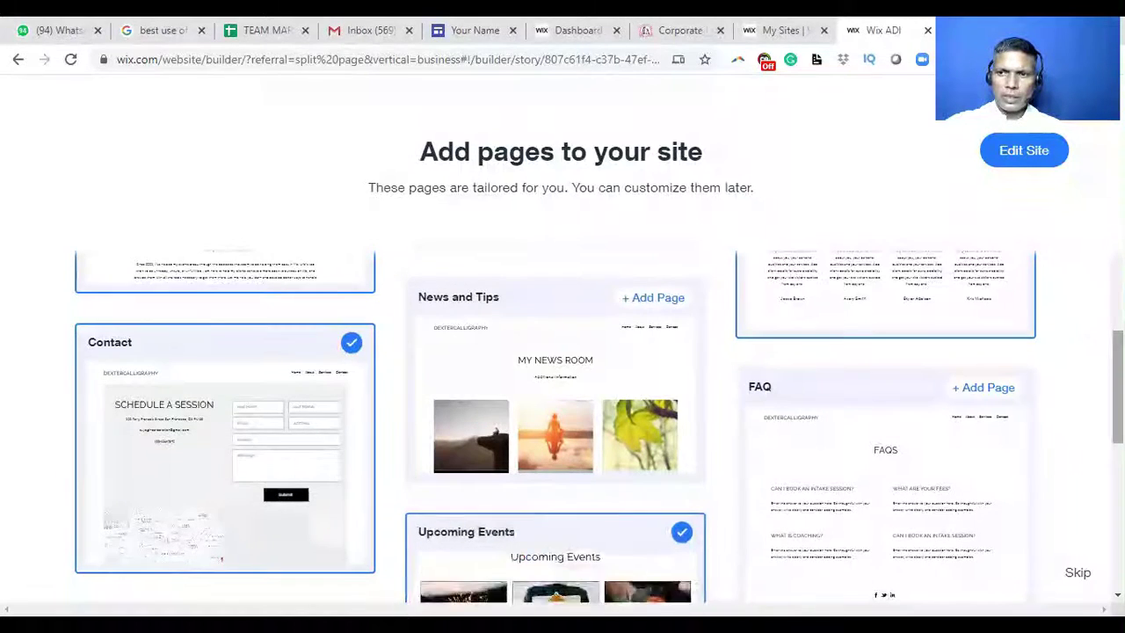
- Review the remaining suggested pages, add Packages & Rates and proceed to editing the site
scroll(563, 422, down, 3)
scroll(598, 427, down, 4)
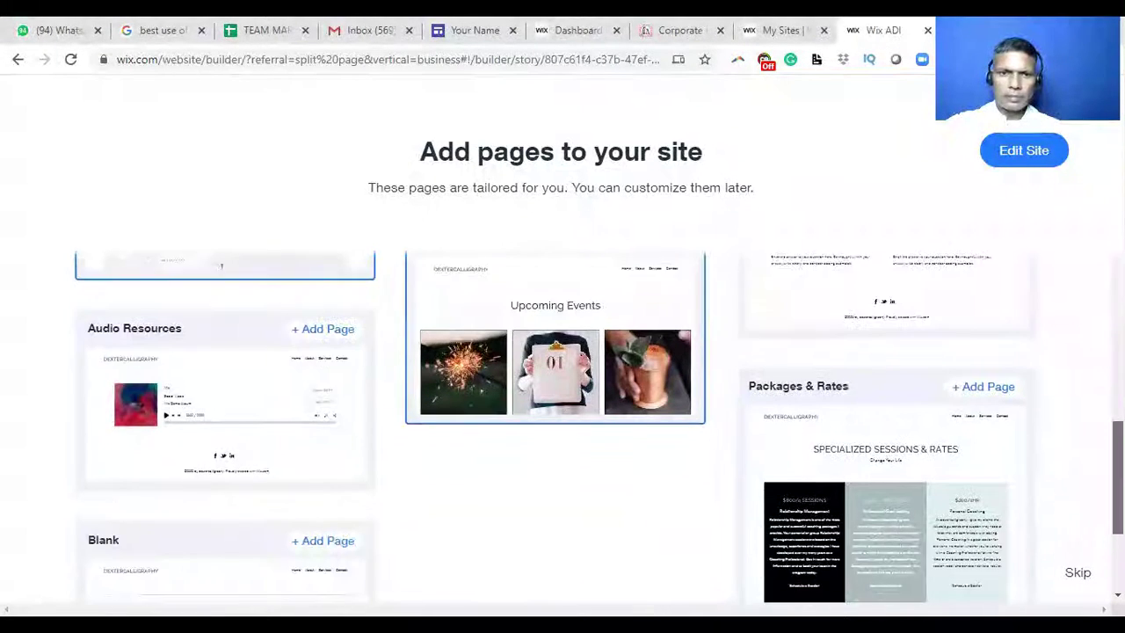
scroll(563, 427, up, 5)
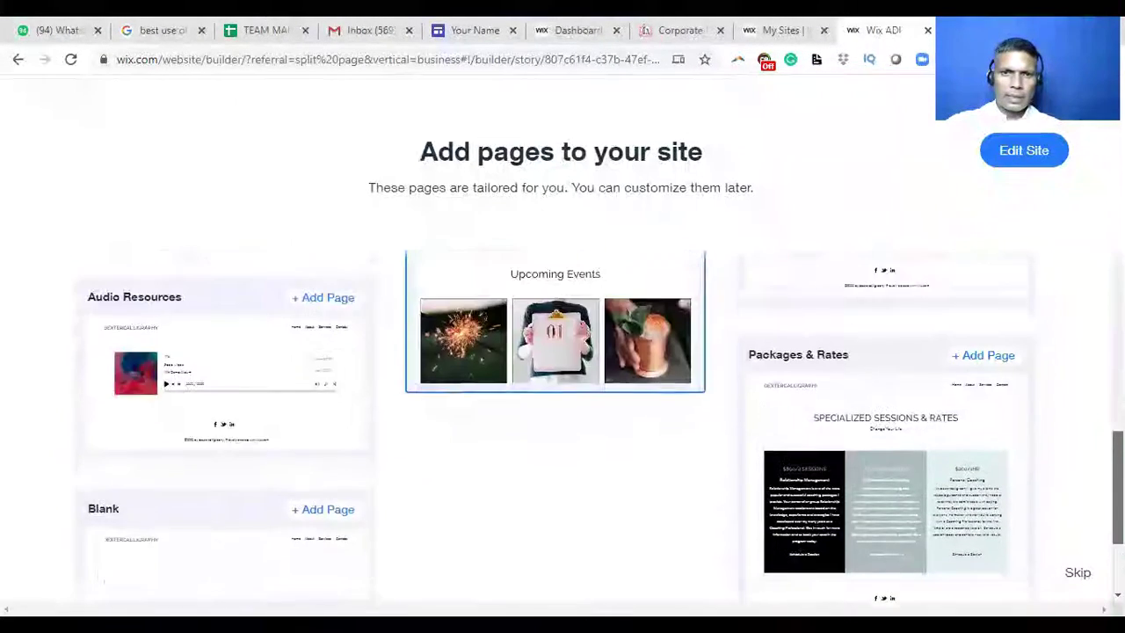
scroll(563, 427, up, 2)
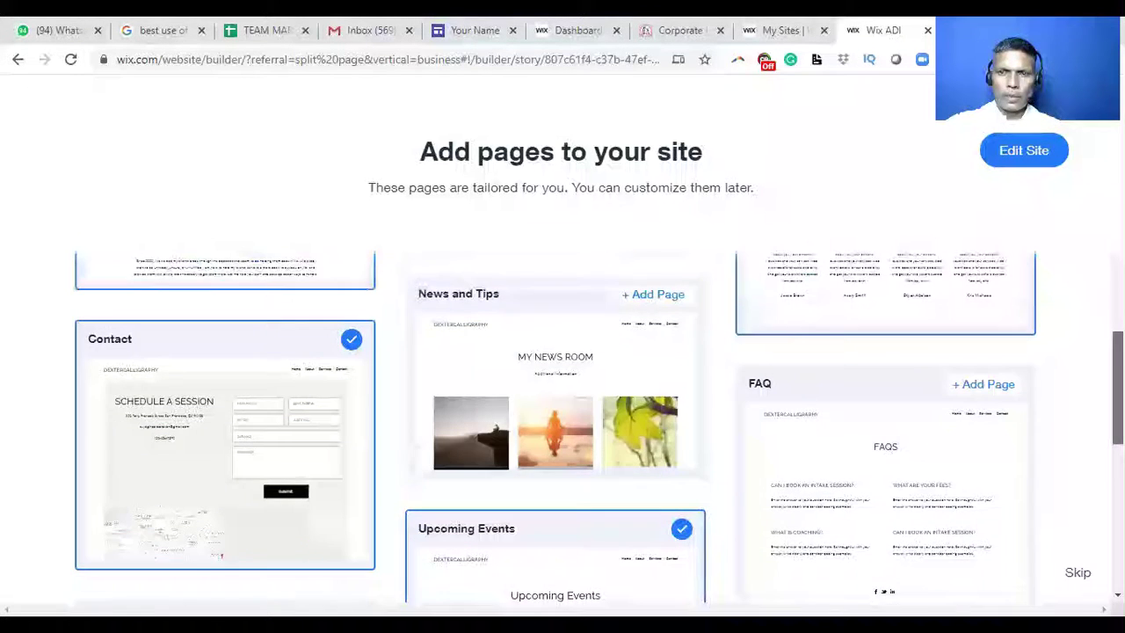
scroll(562, 427, down, 4)
scroll(598, 427, down, 1)
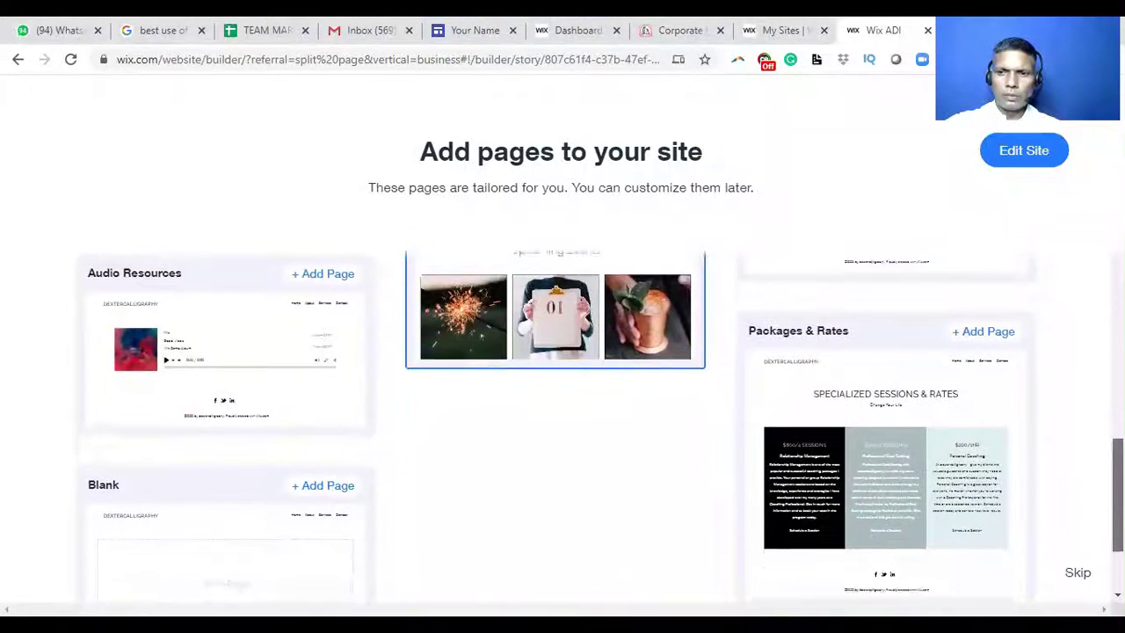
click(982, 305)
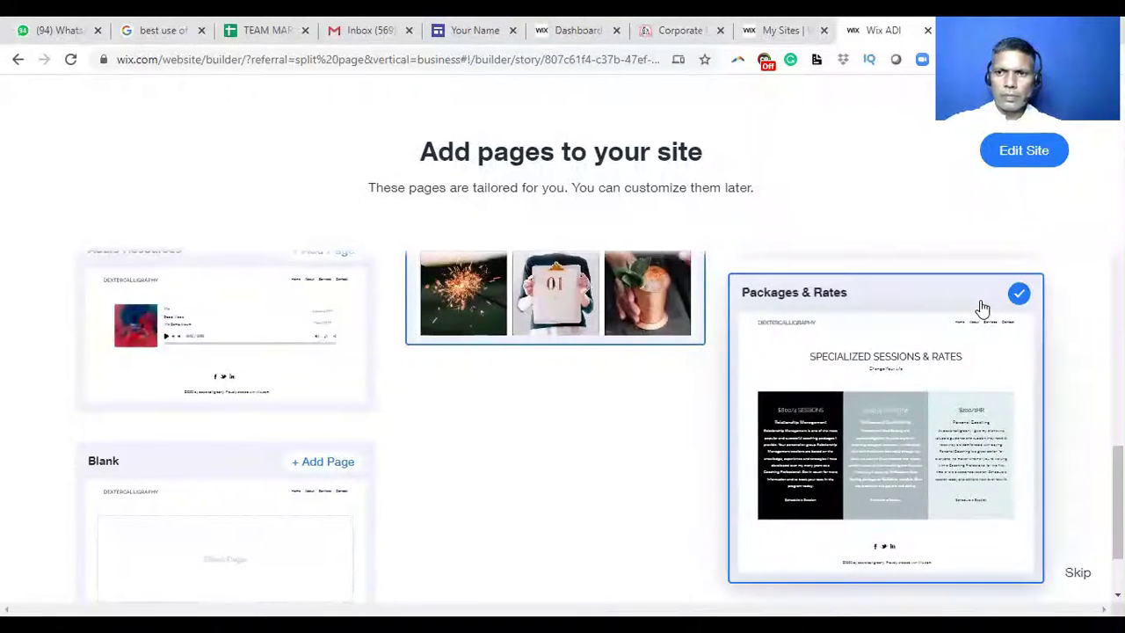
click(1023, 151)
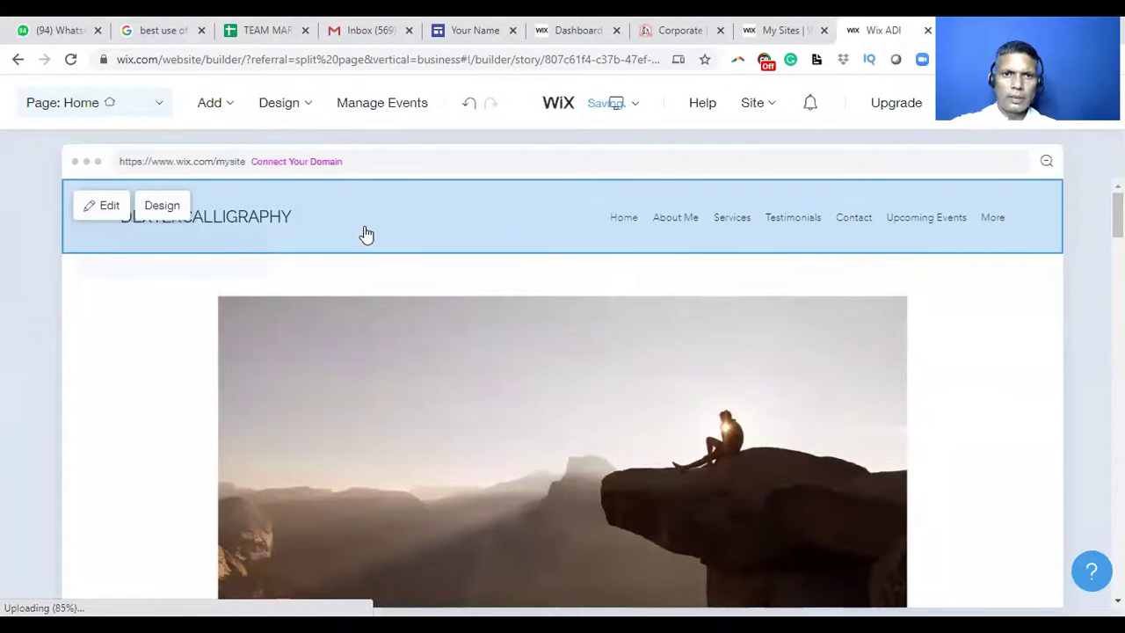
- Change the business name in the site header to "Dexter Calligraphy"
click(206, 220)
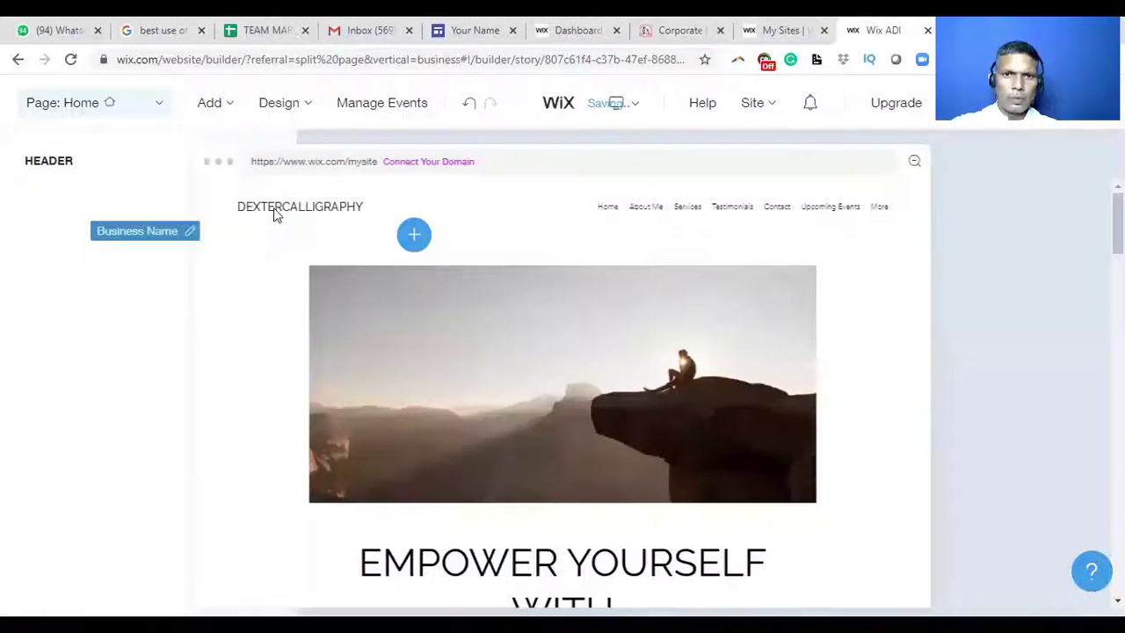
click(447, 216)
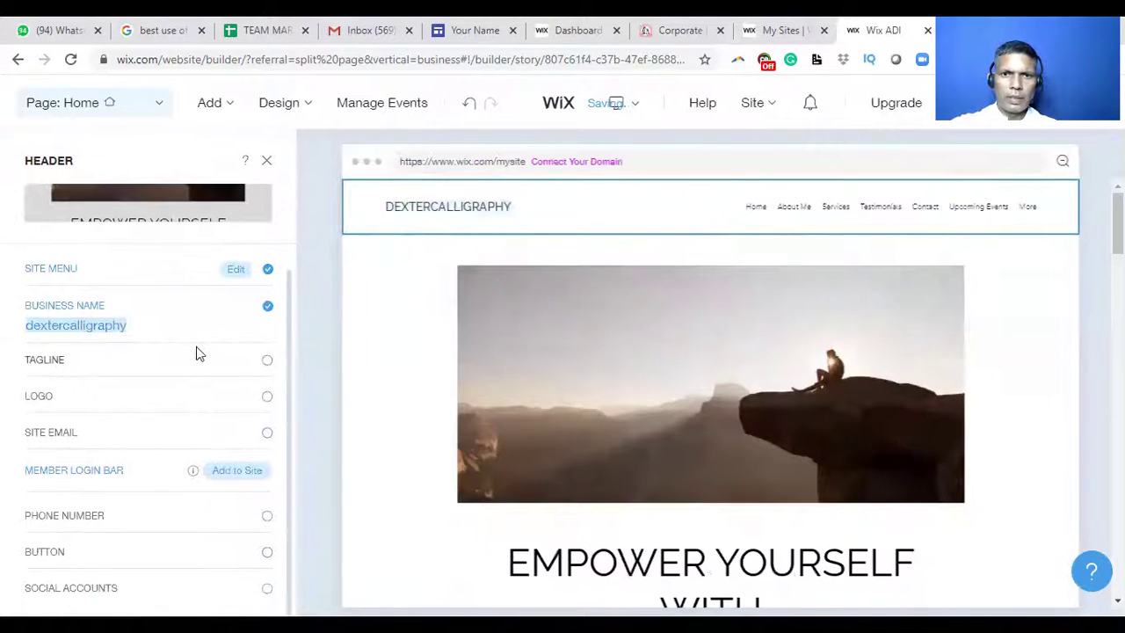
click(134, 324)
click(71, 345)
double_click(71, 345)
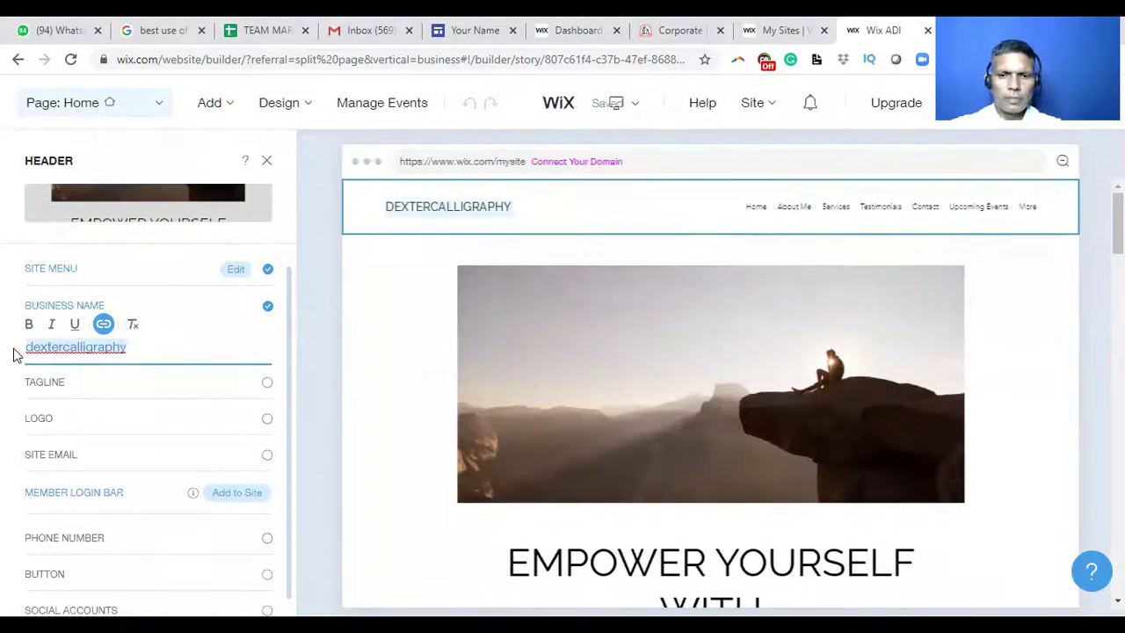
text(Dexte)
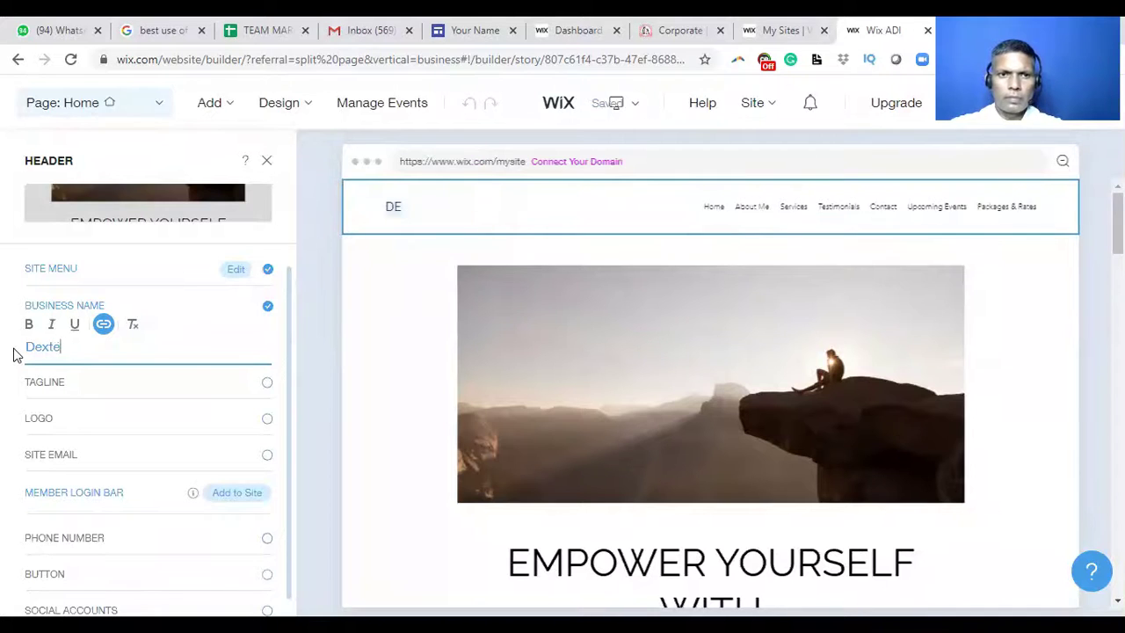
text(r Call)
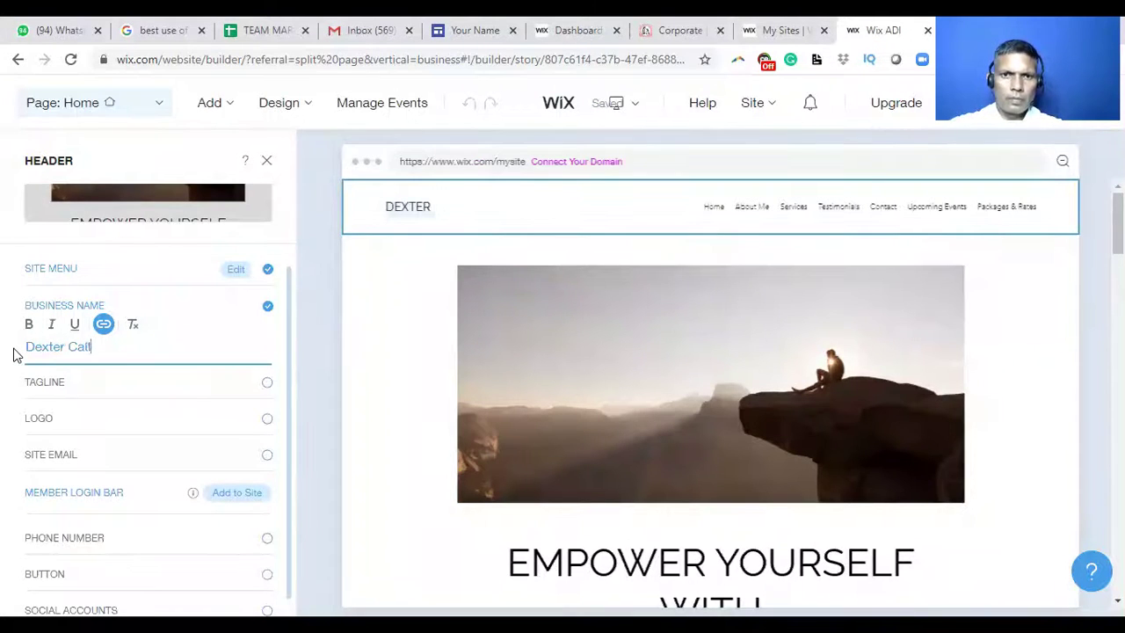
text(igraphy)
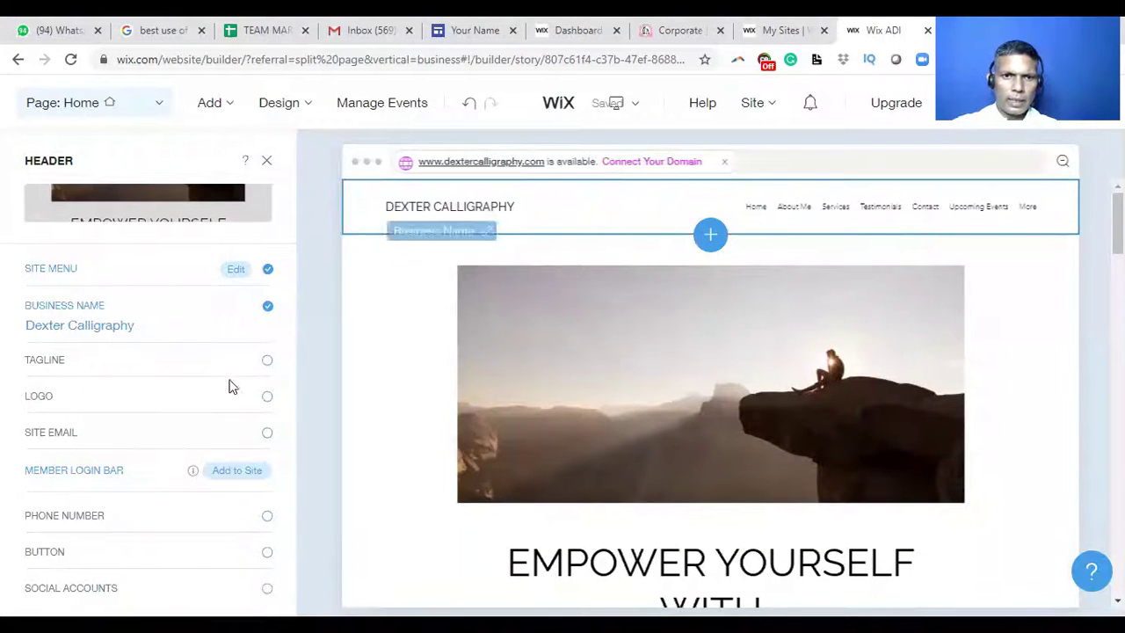
- Enable the header tagline, underline it and replace its text with "Write Good,"
click(183, 369)
click(66, 360)
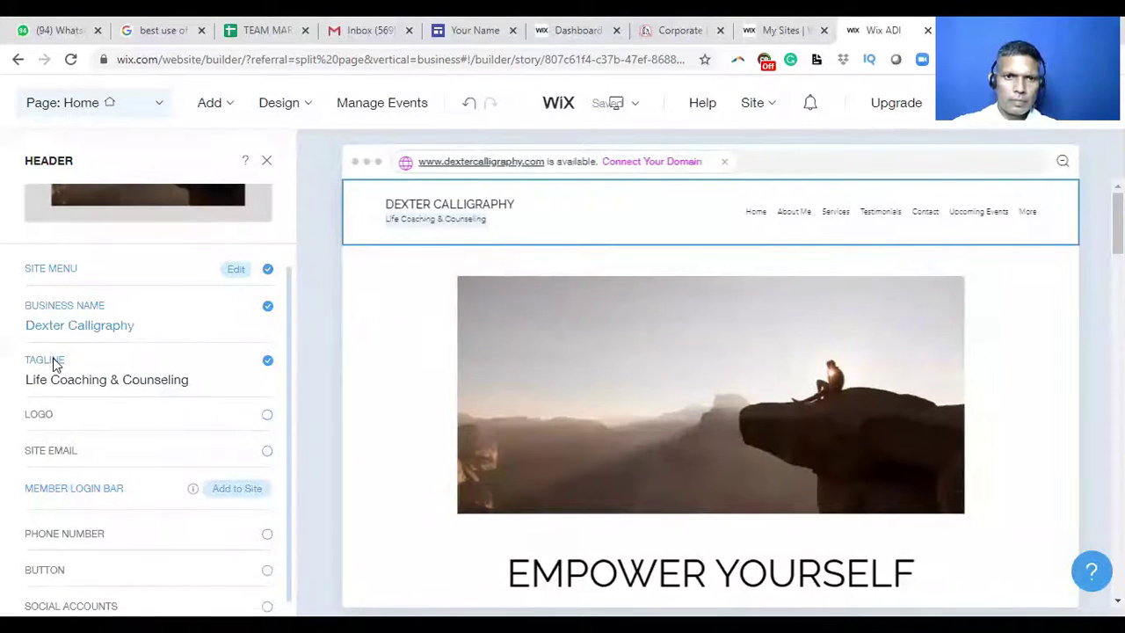
click(66, 378)
click(75, 378)
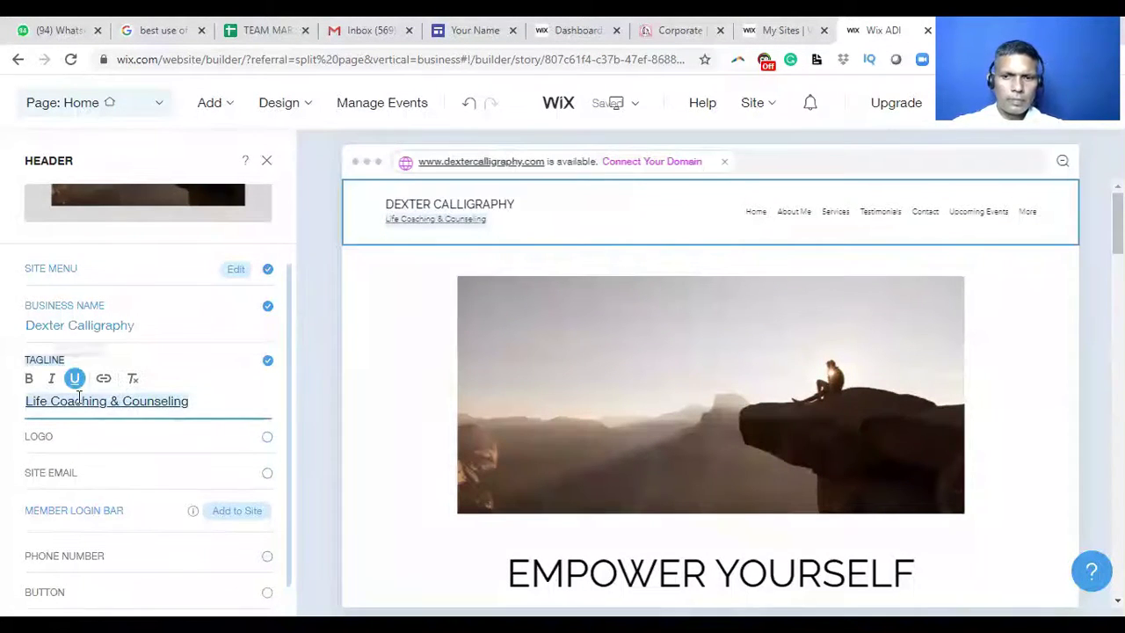
text(Write )
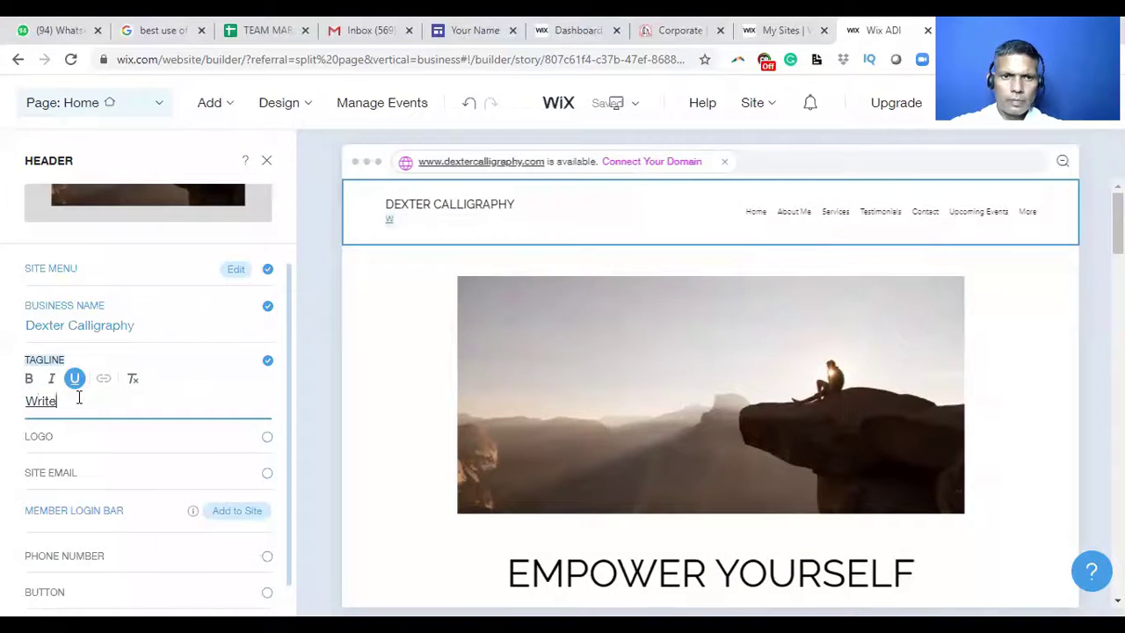
text(Good)
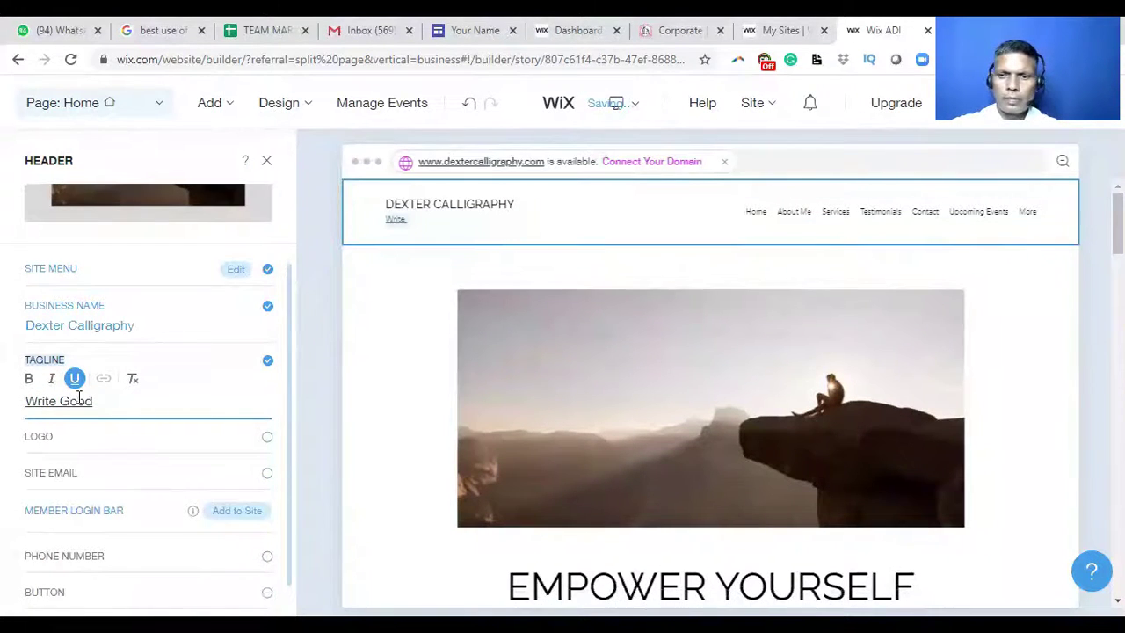
text(-)
key(BackSpace)
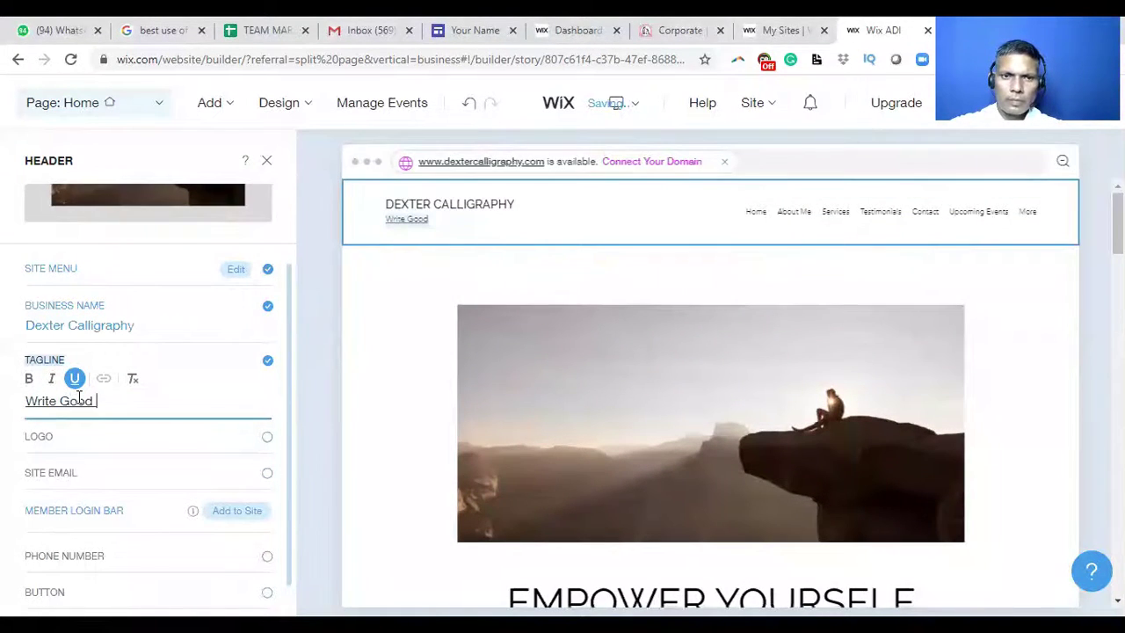
text(,)
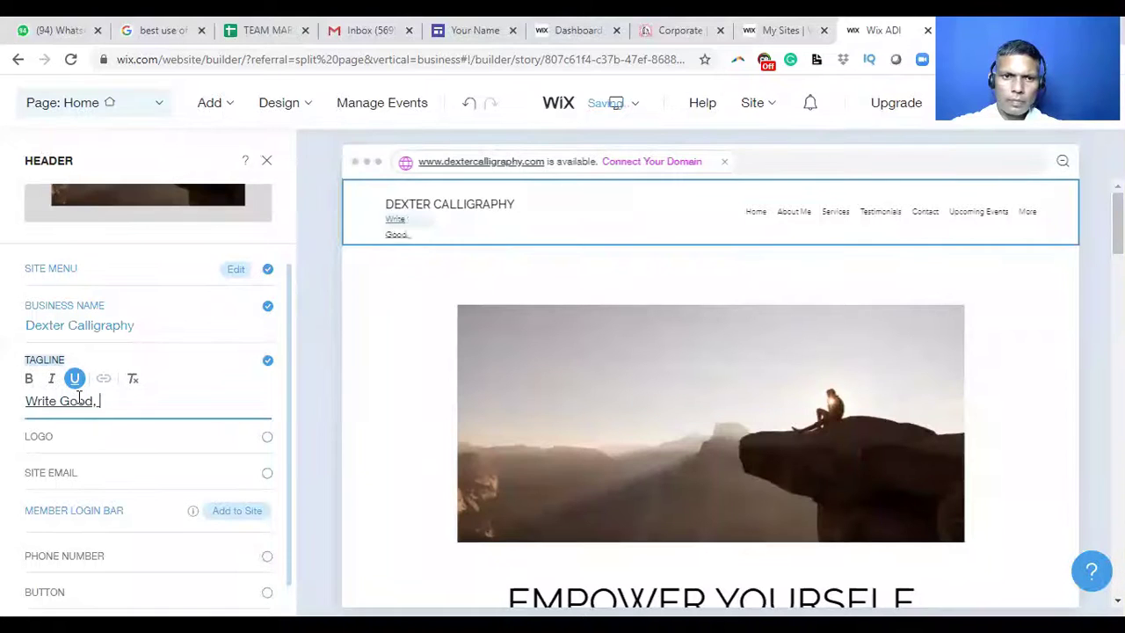
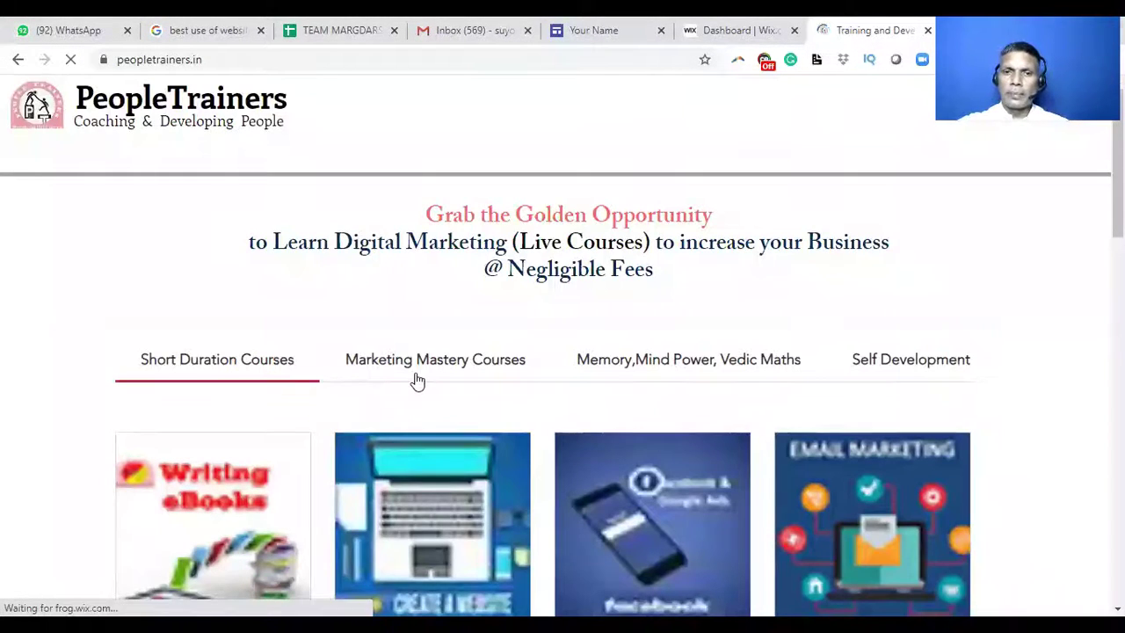
- Browse the short duration courses on the People Trainers homepage and open the eBook writing course
scroll(421, 365, down, 4)
scroll(420, 413, down, 3)
scroll(416, 433, down, 4)
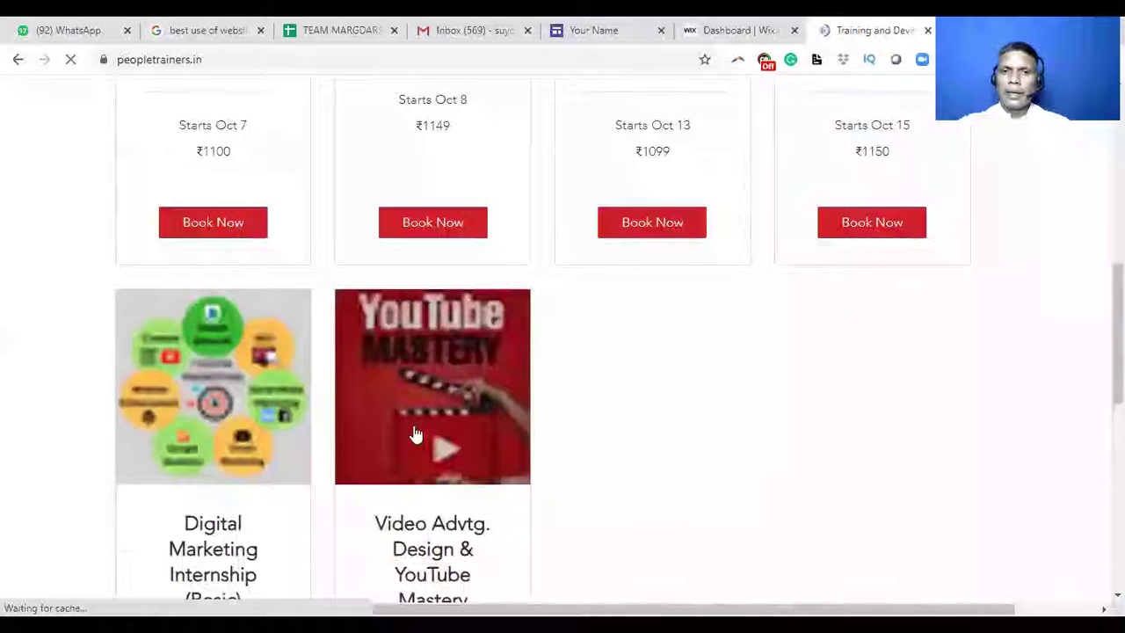
scroll(446, 384, up, 6)
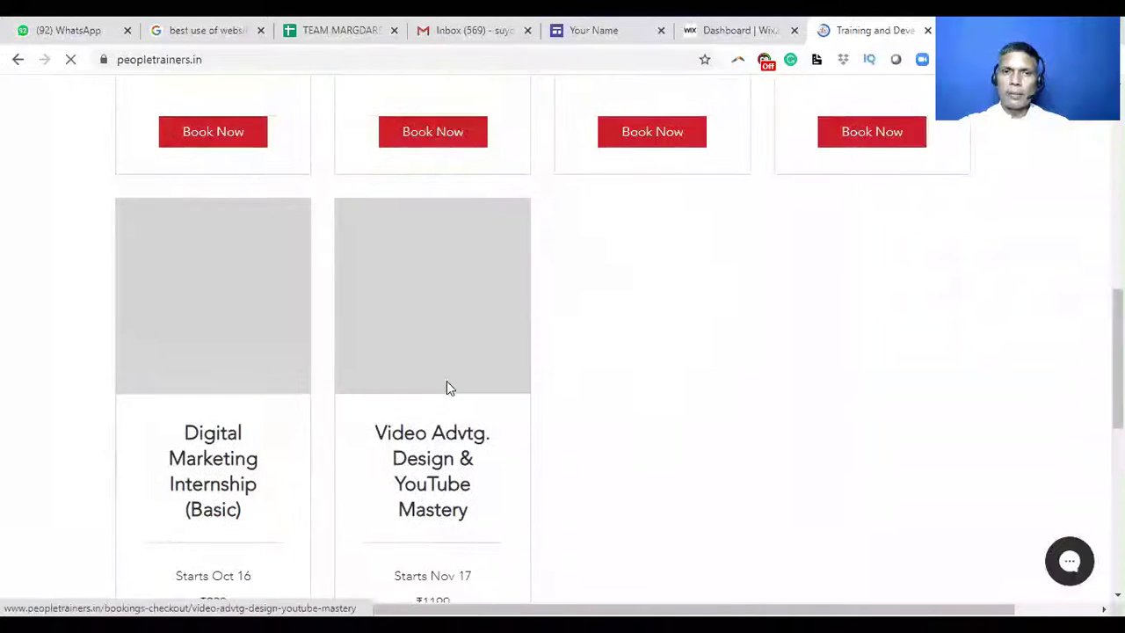
click(202, 389)
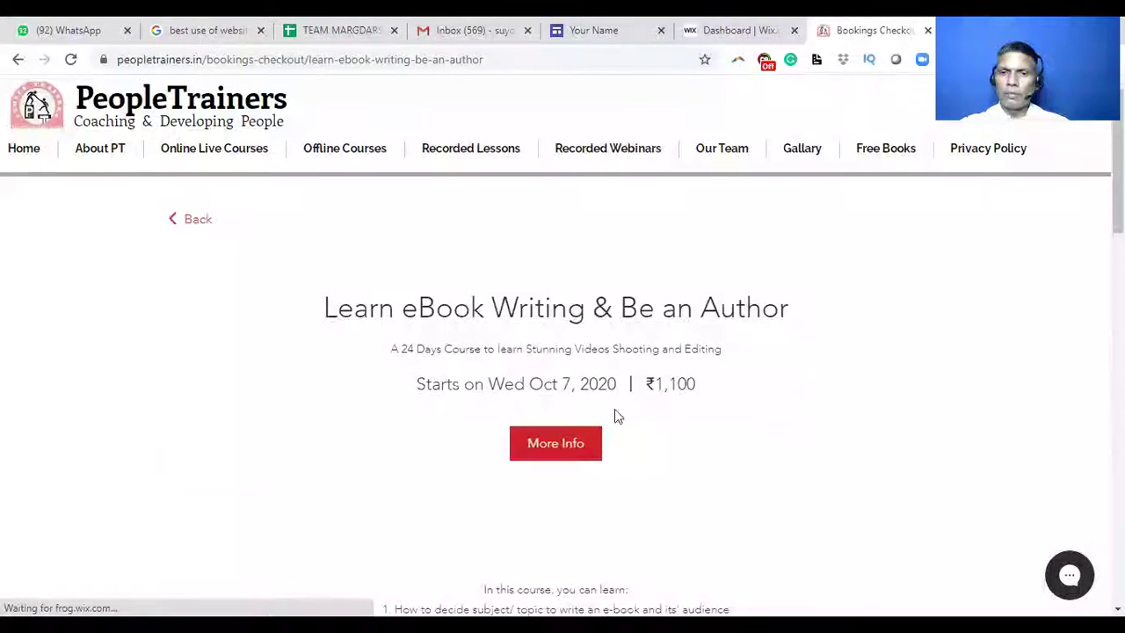
- Review the eBook writing course's syllabus, class format, recorded lessons, online support and money-back guarantee
scroll(763, 378, down, 10)
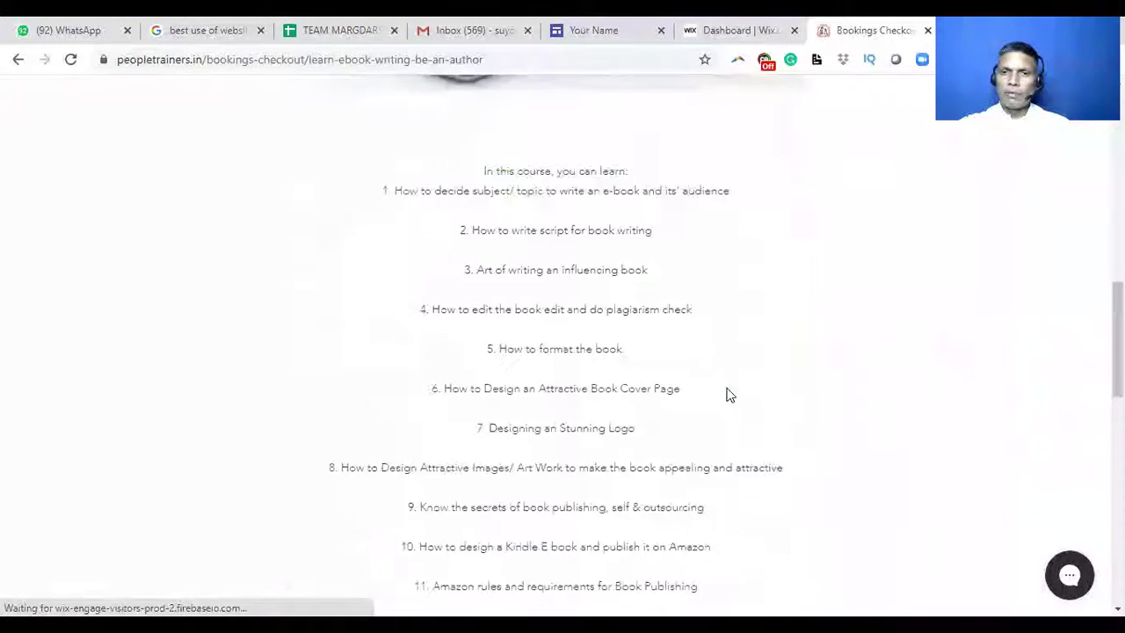
scroll(725, 393, down, 8)
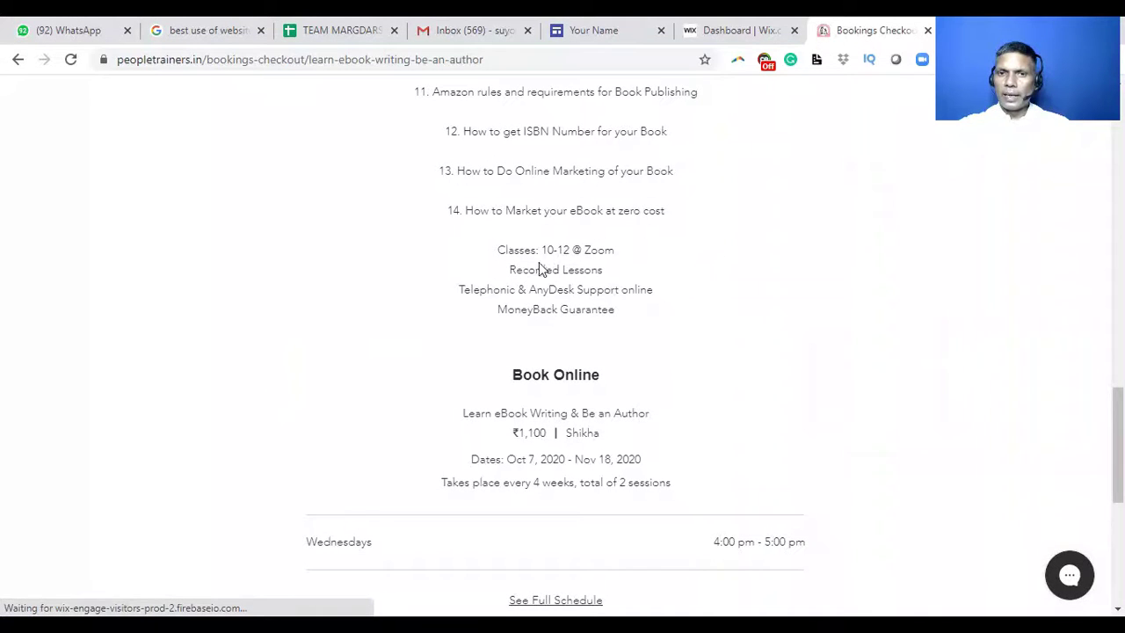
drag(538, 250, 582, 271)
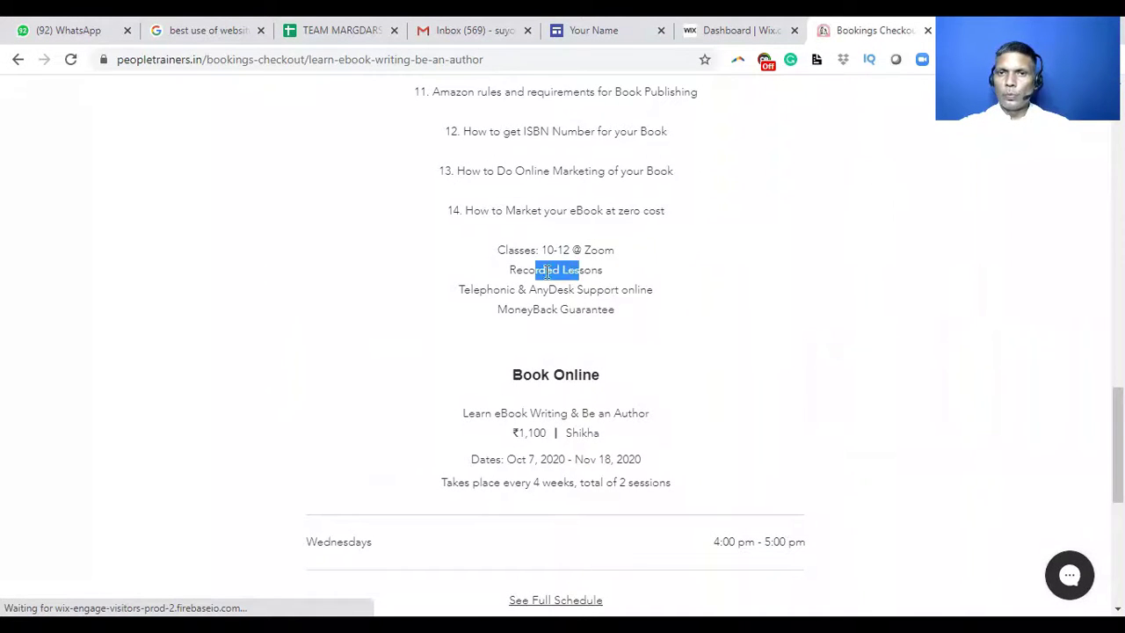
drag(495, 289, 630, 316)
drag(506, 311, 623, 319)
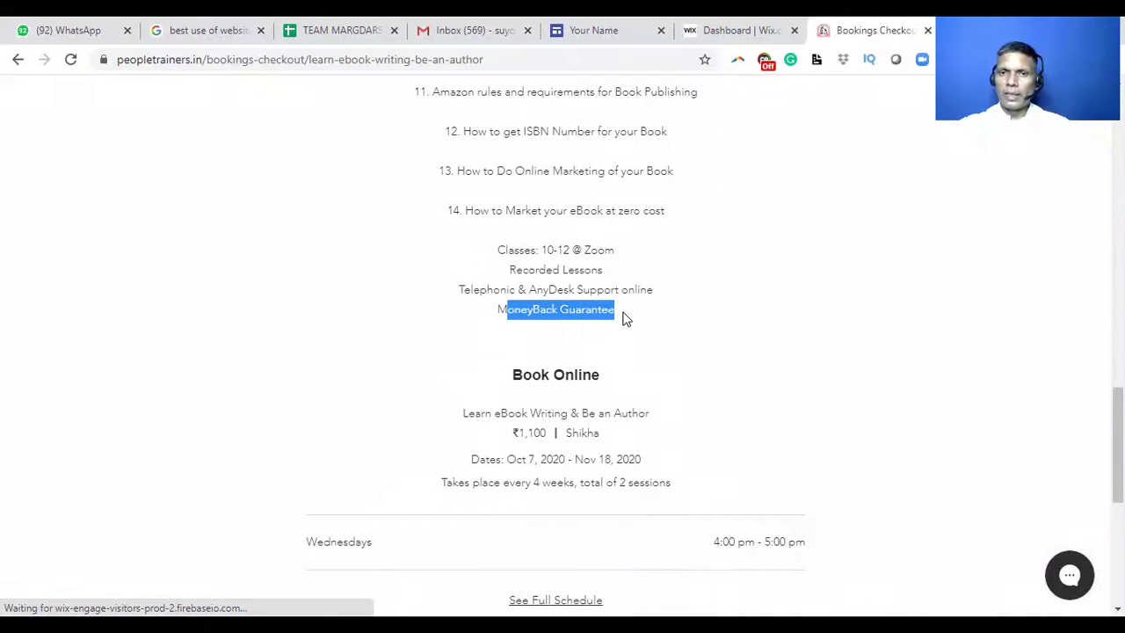
- Examine the Book Online section for the eBook writing course's fee, instructor and course dates
scroll(615, 325, down, 4)
scroll(582, 259, up, 1)
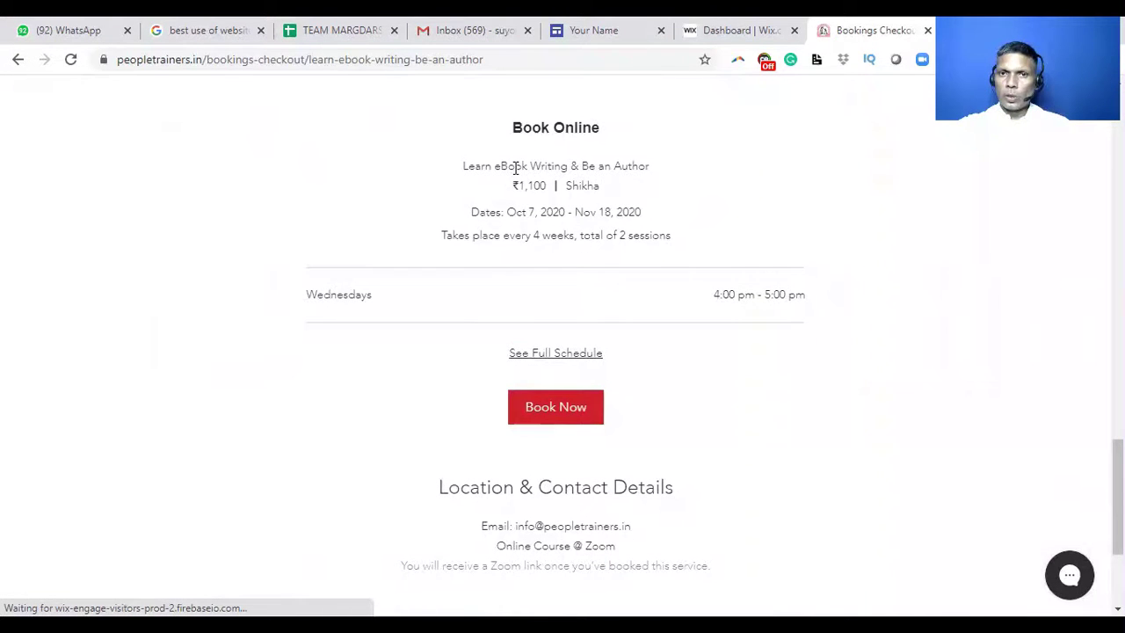
drag(515, 166, 660, 184)
click(570, 180)
drag(567, 186, 665, 215)
double_click(517, 212)
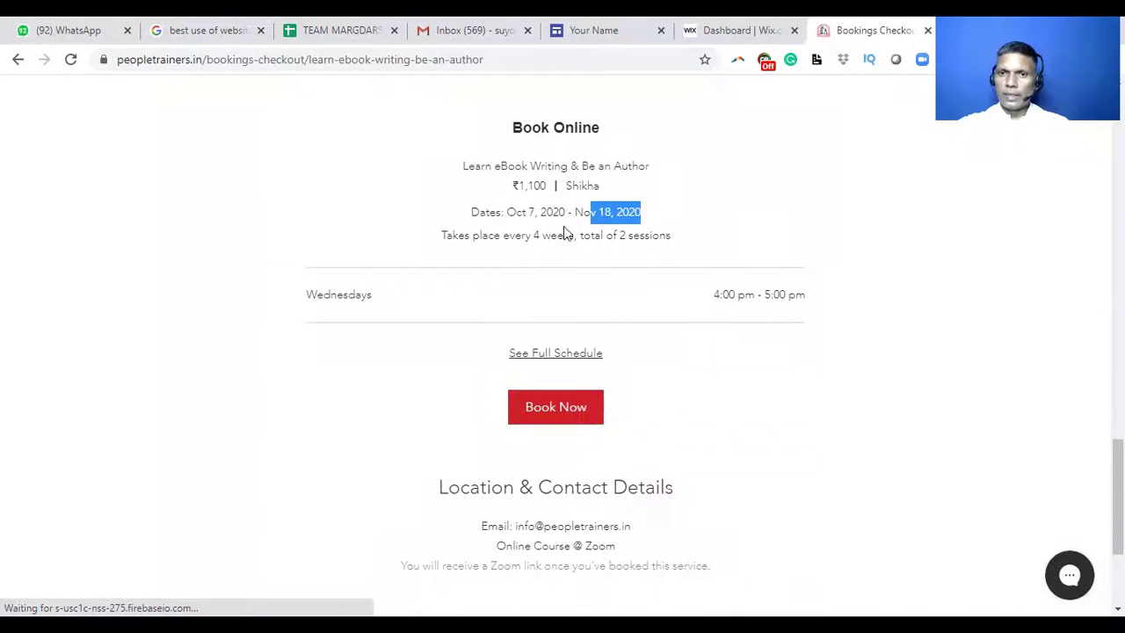
- View the full session schedule of the eBook writing course and close it again
click(569, 353)
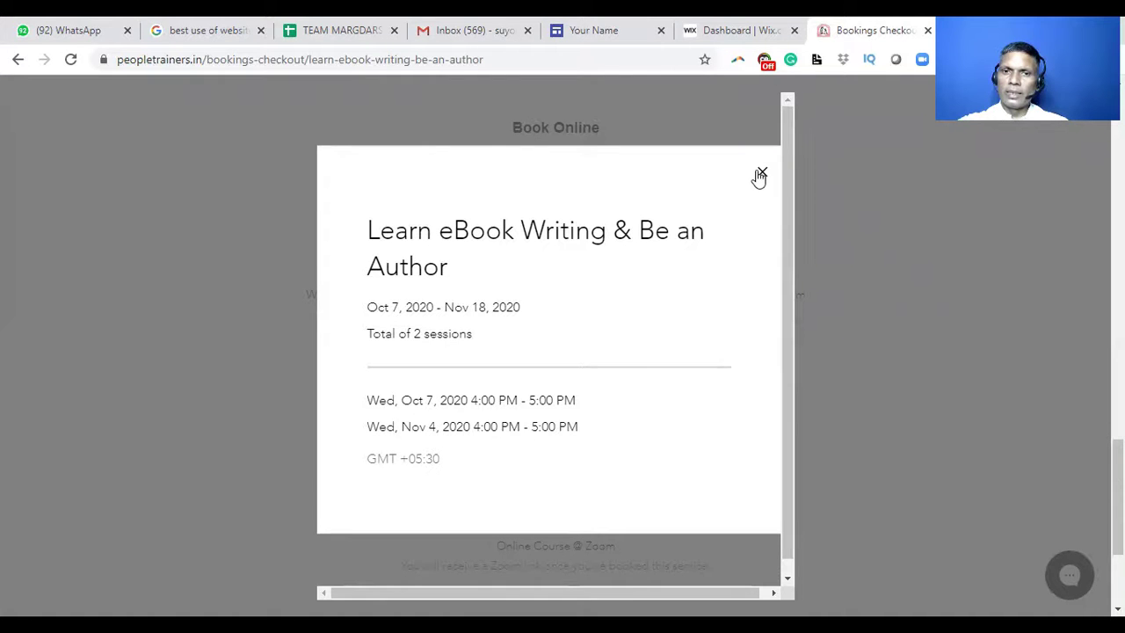
scroll(591, 352, down, 1)
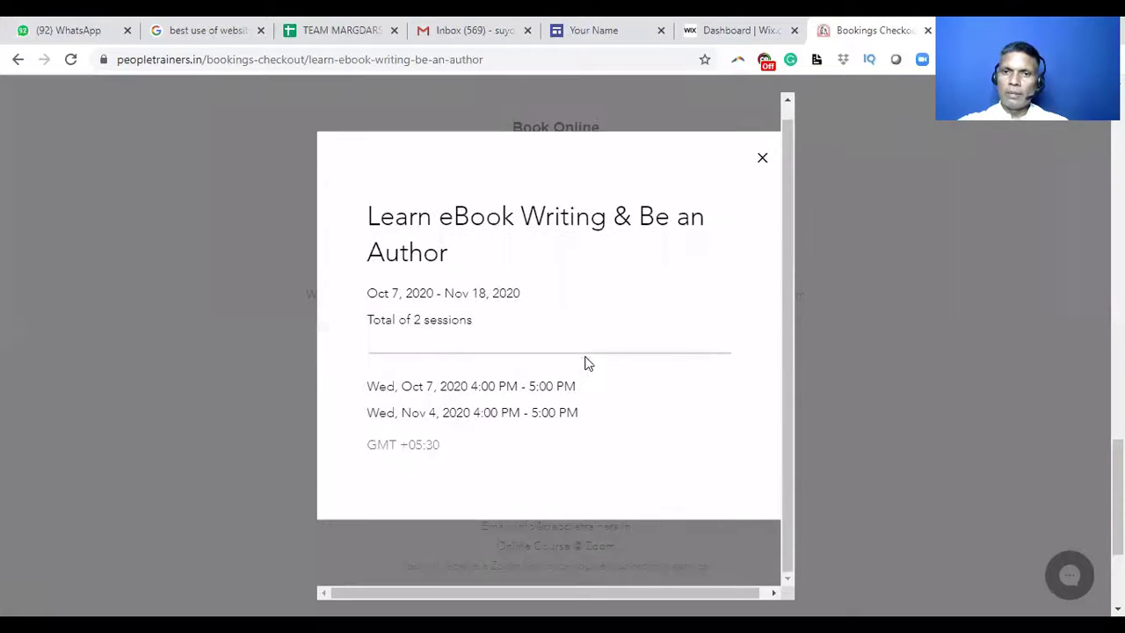
click(761, 160)
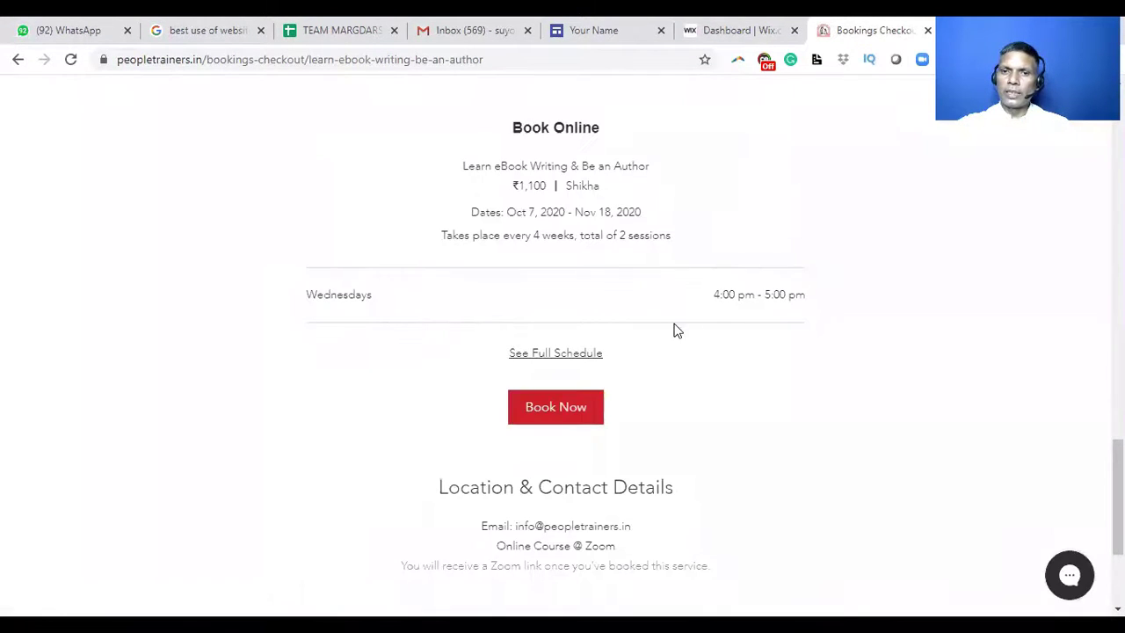
- Open the booking form for the eBook writing course and review its contact fields and payment section
scroll(677, 330, down, 3)
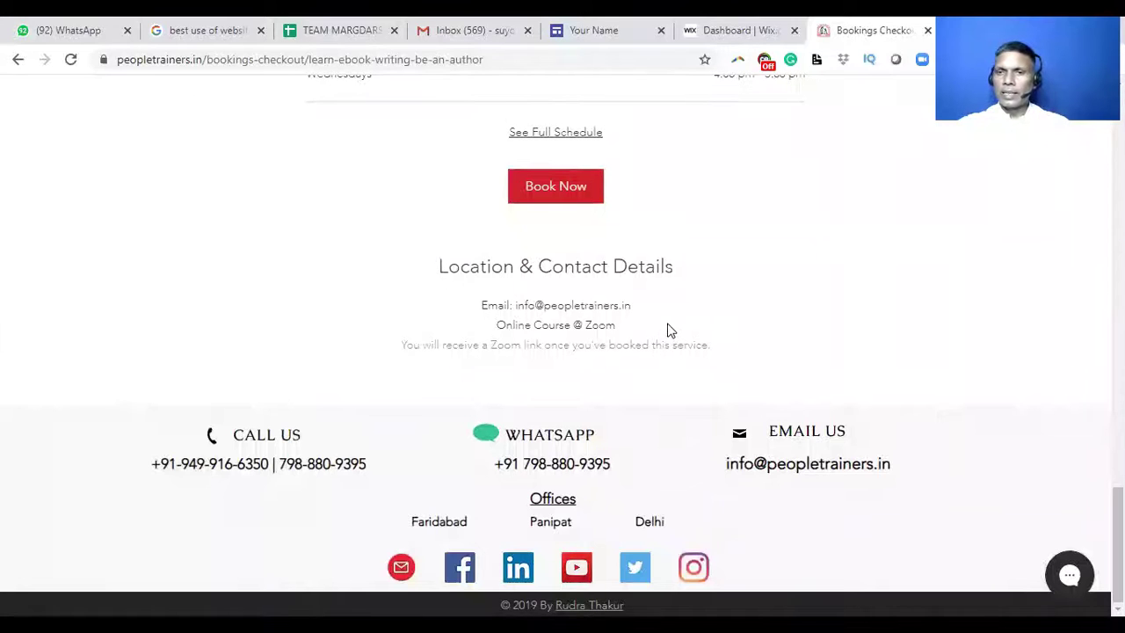
click(541, 190)
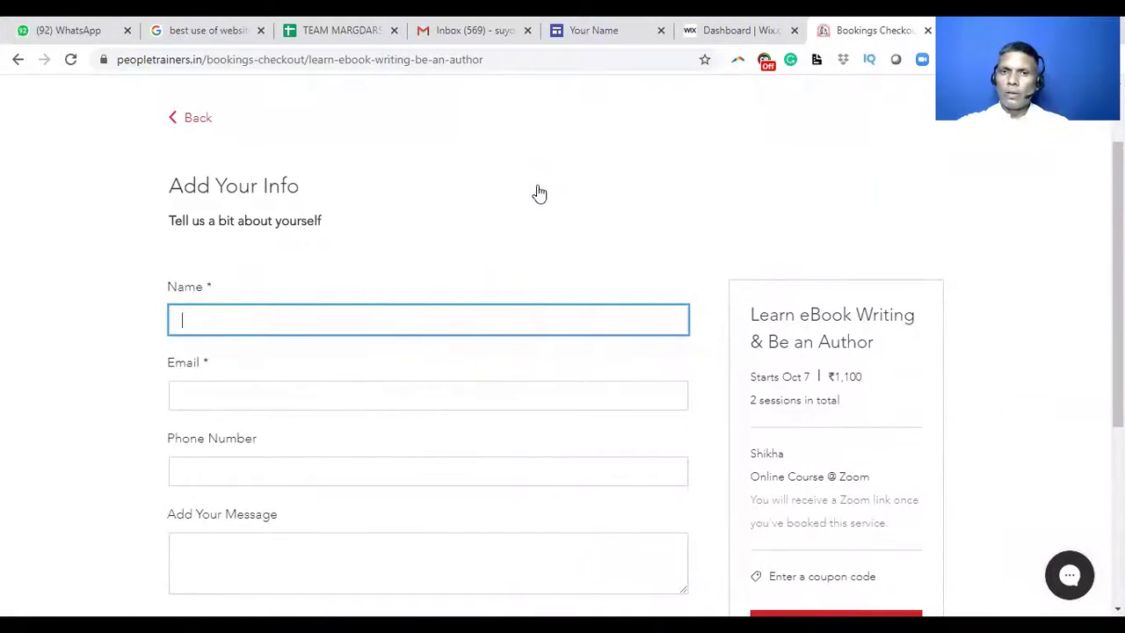
scroll(276, 407, down, 3)
scroll(264, 414, down, 1)
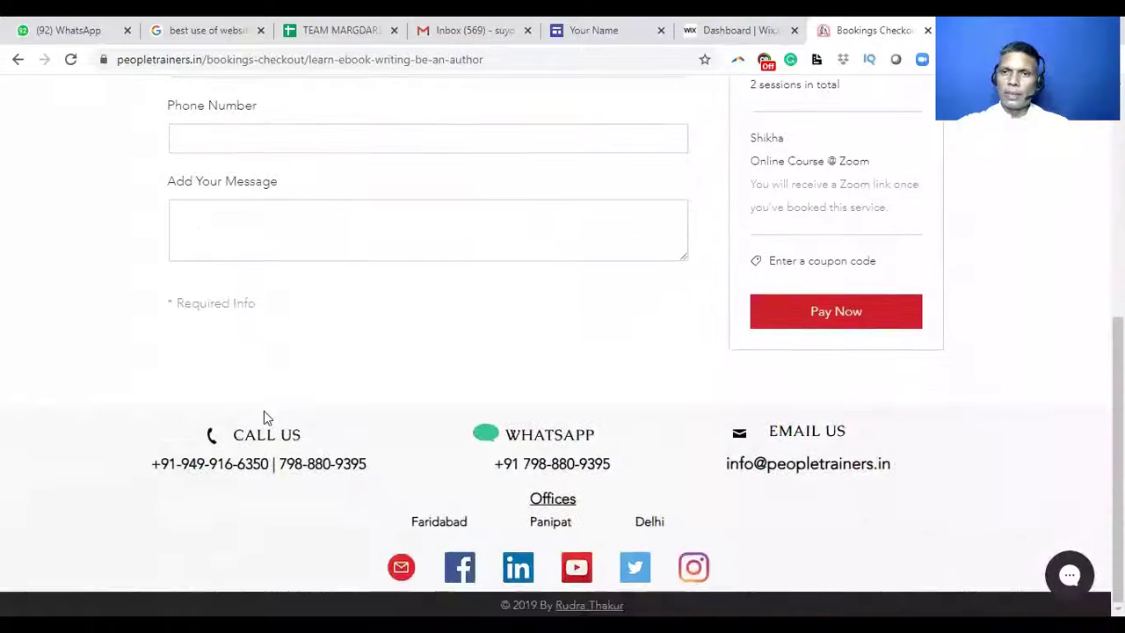
scroll(787, 303, up, 2)
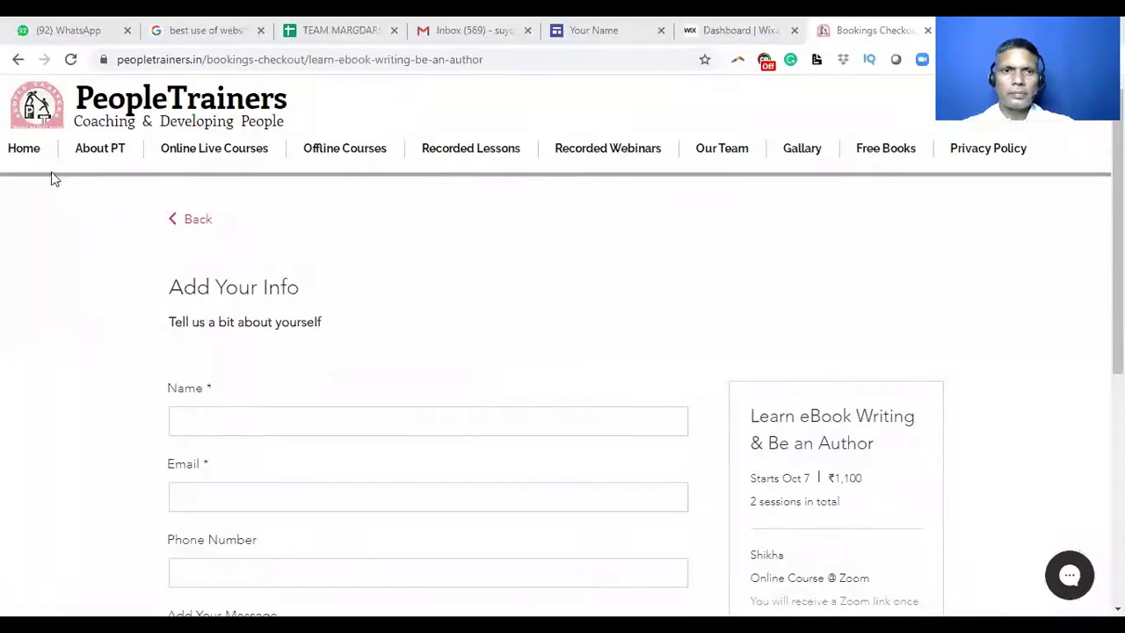
- Return to the People Trainers homepage and look over the short duration courses with their start dates and fees
click(19, 158)
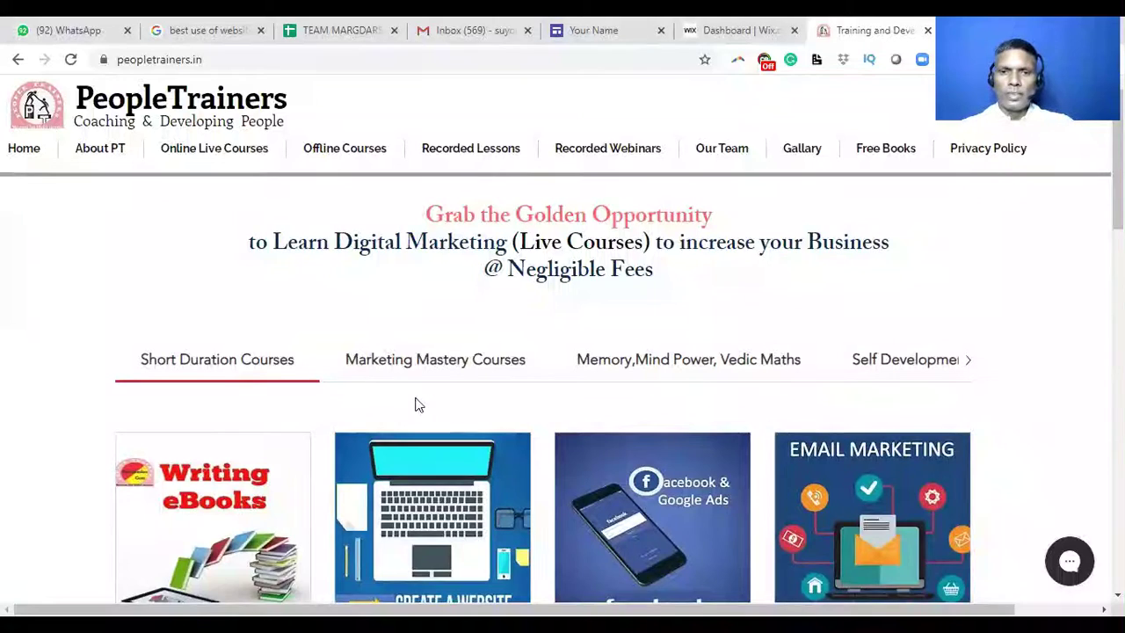
scroll(417, 402, down, 4)
scroll(417, 403, down, 2)
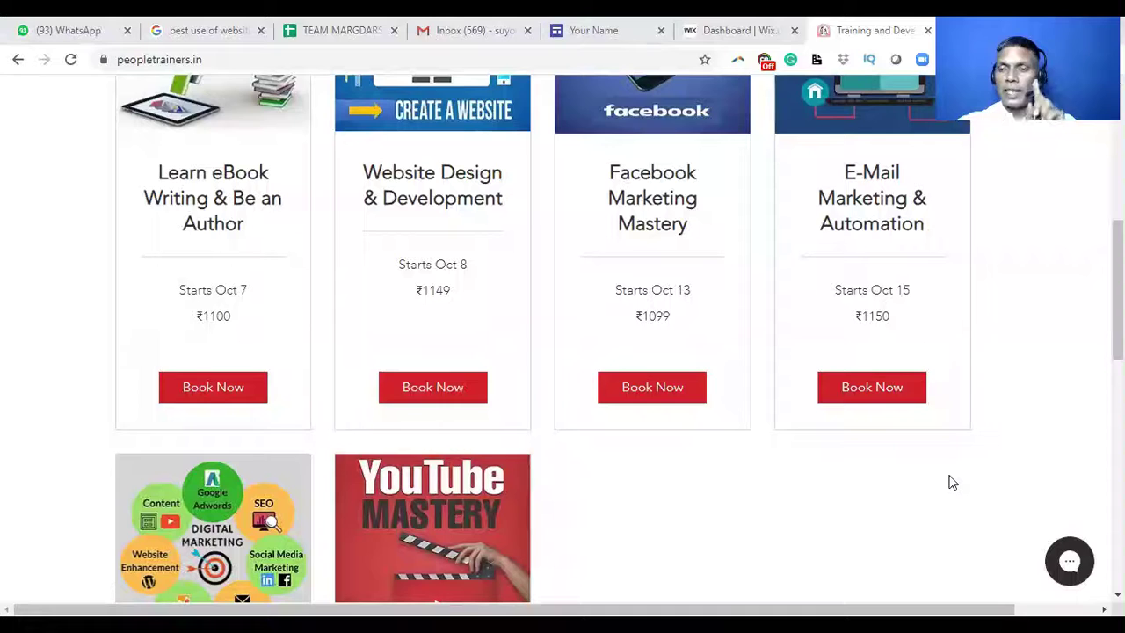
scroll(1030, 406, up, 1)
scroll(1033, 407, up, 1)
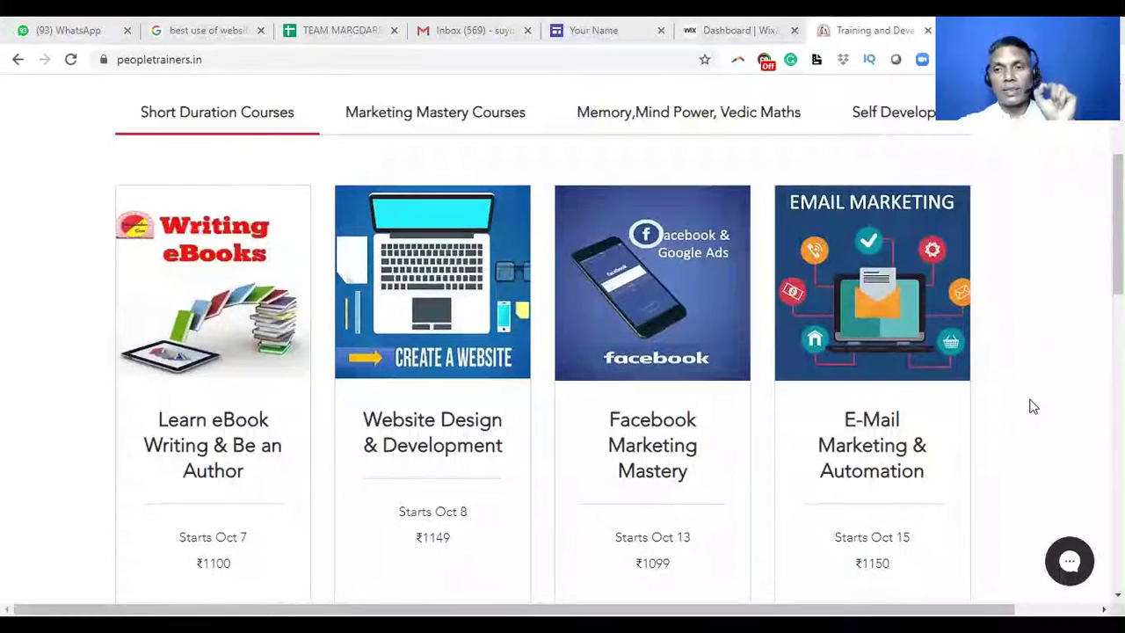
scroll(1034, 407, up, 2)
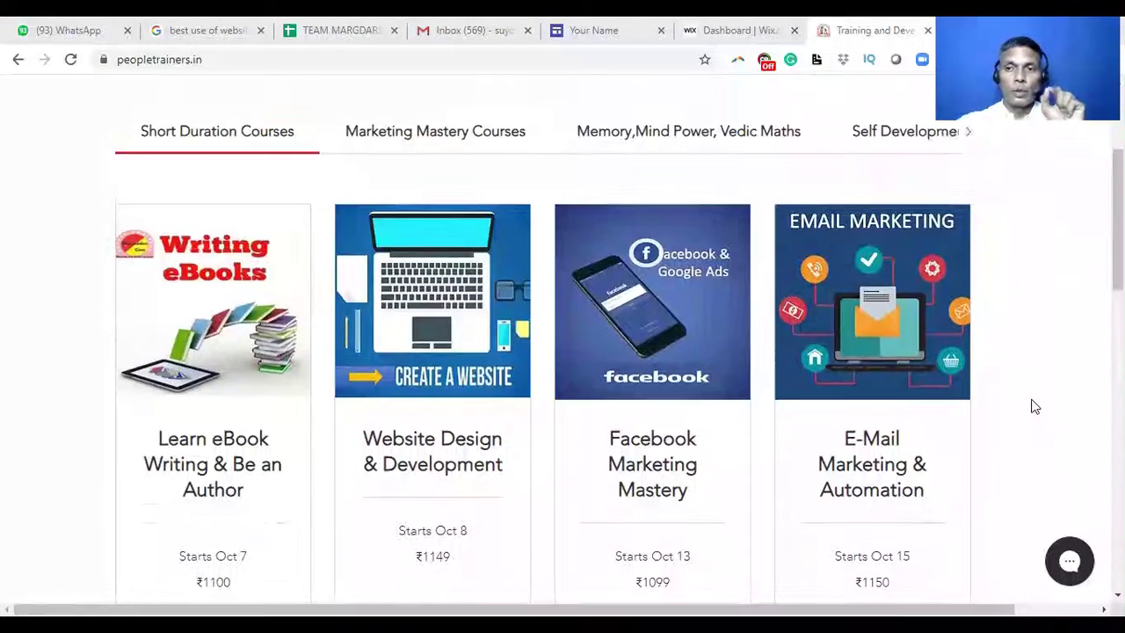
scroll(1033, 406, up, 1)
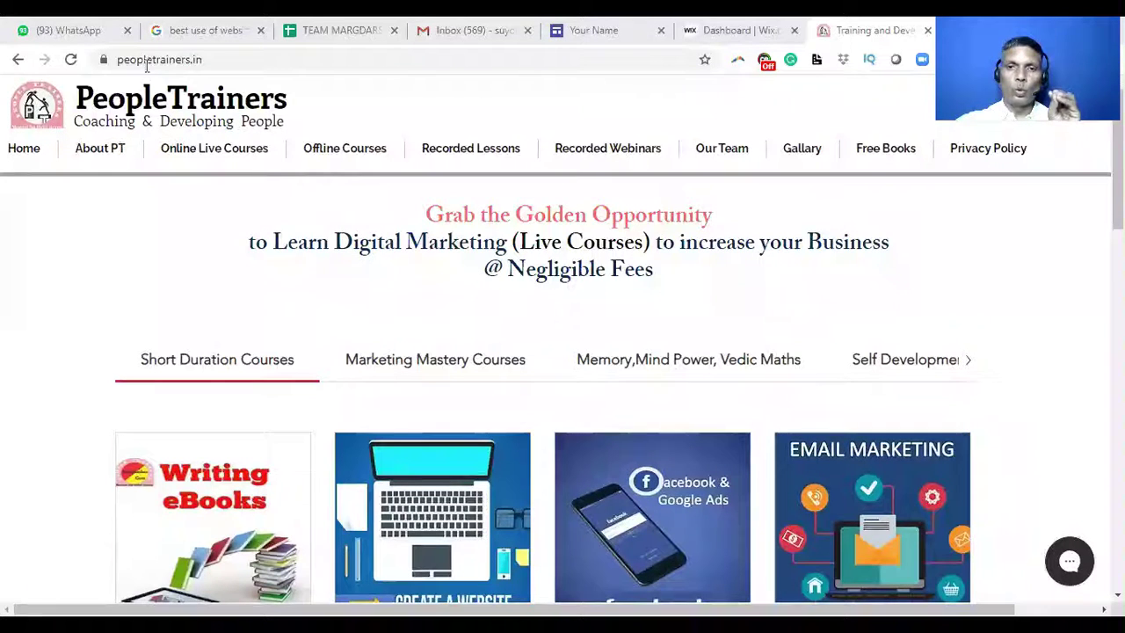
- View the Online Live Courses page and the Corporate offline courses page, dismissing the sign-up form
mouse_move(315, 154)
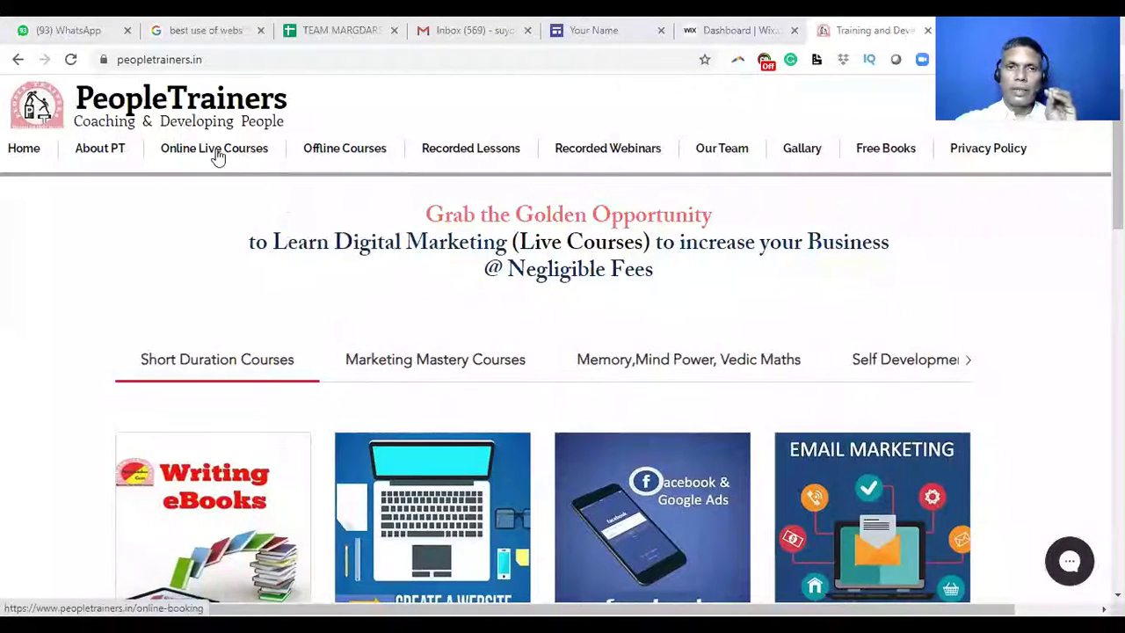
click(218, 151)
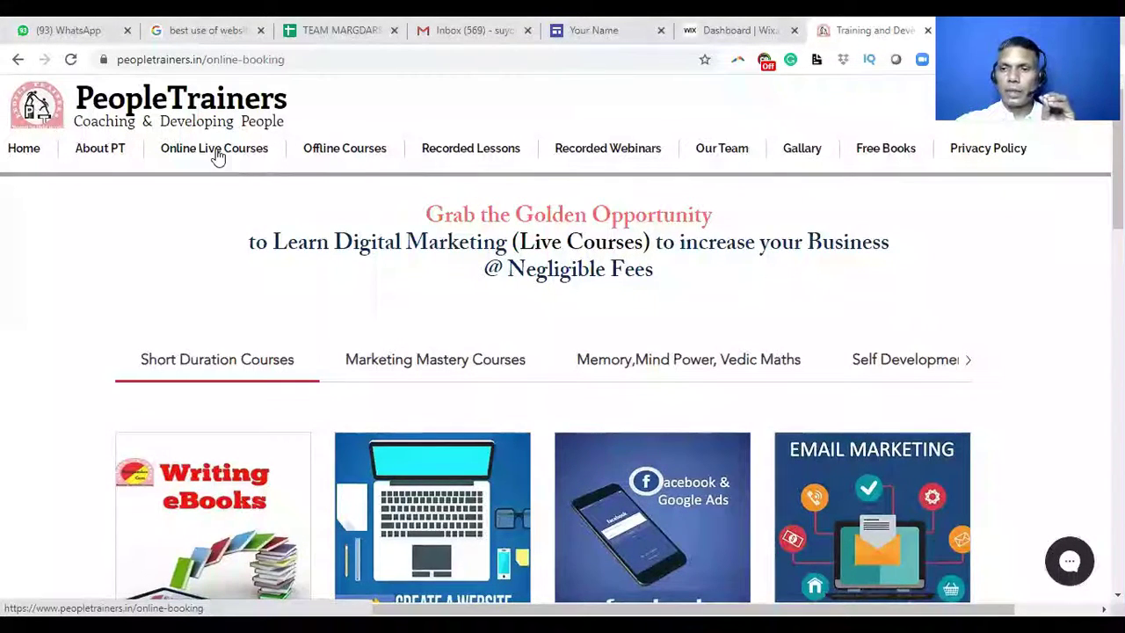
mouse_move(368, 158)
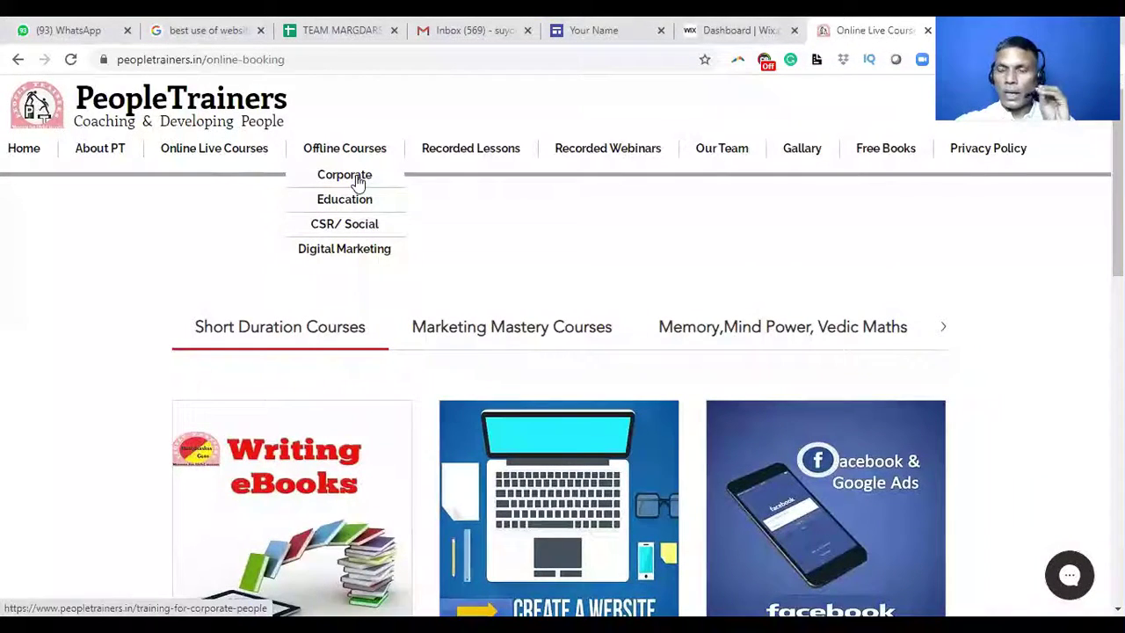
click(358, 182)
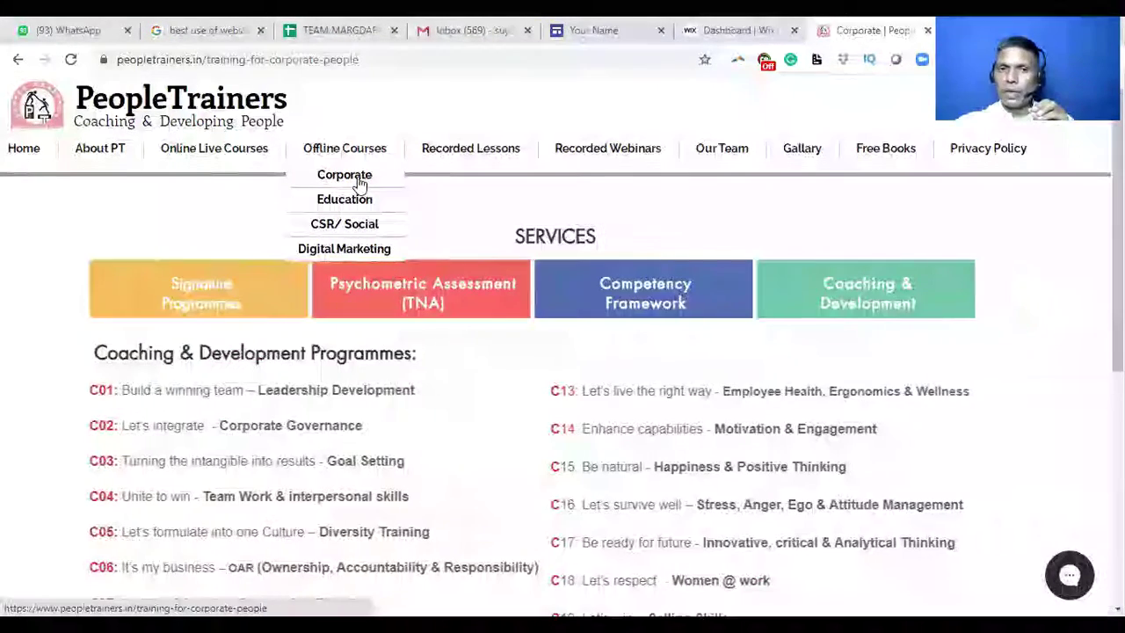
click(449, 175)
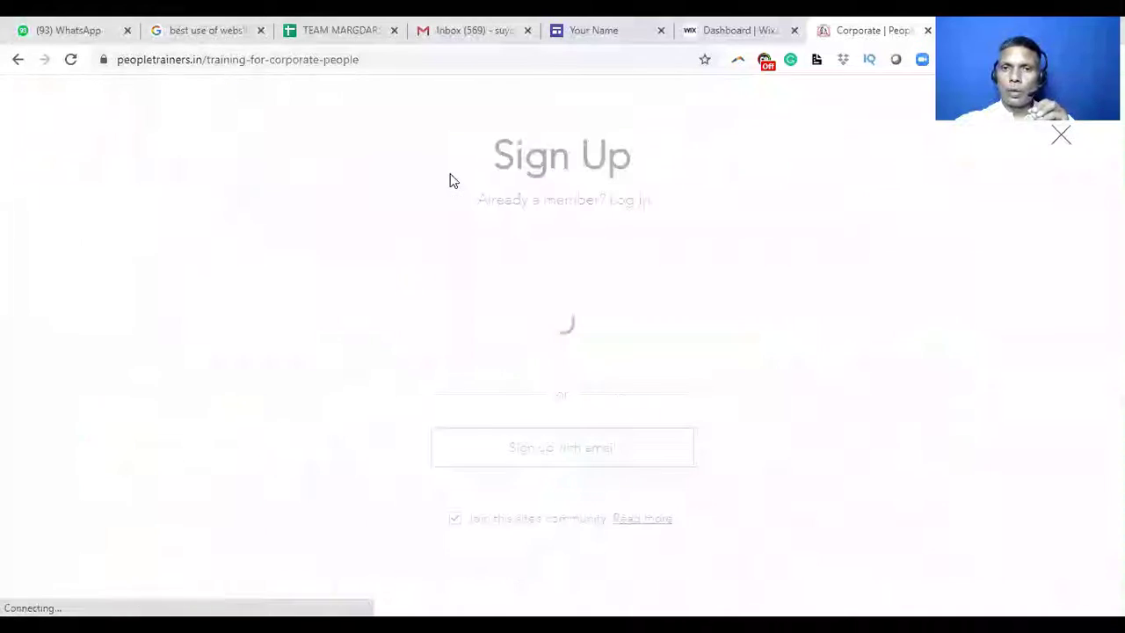
click(1062, 138)
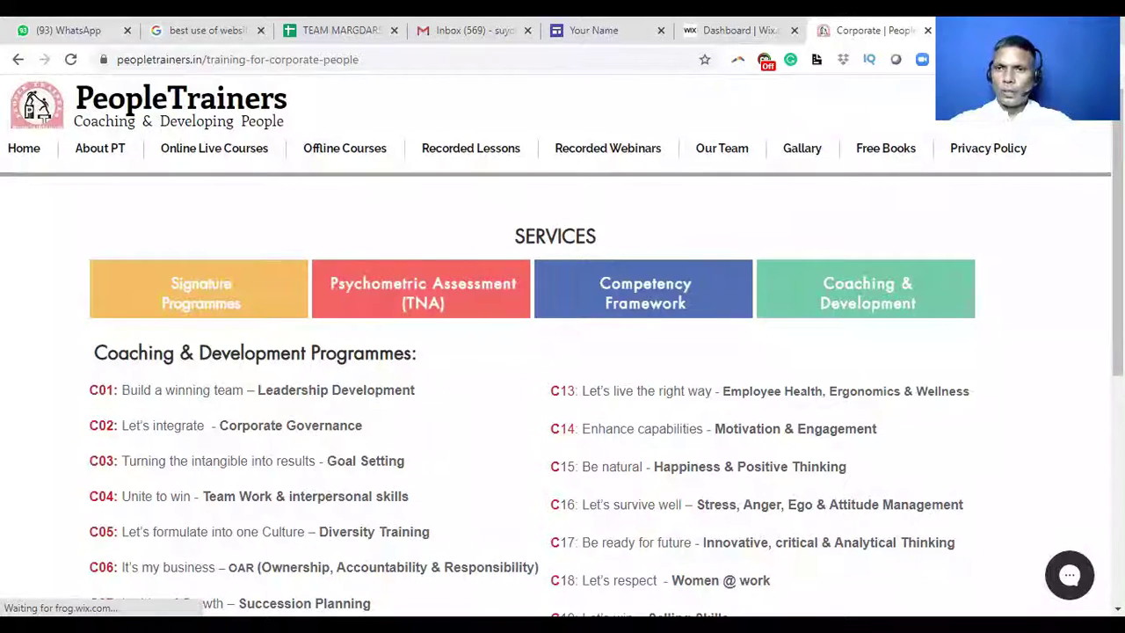
- Open the Wix My Sites page in a new browser tab and look over the existing sites
key(ctrl+t)
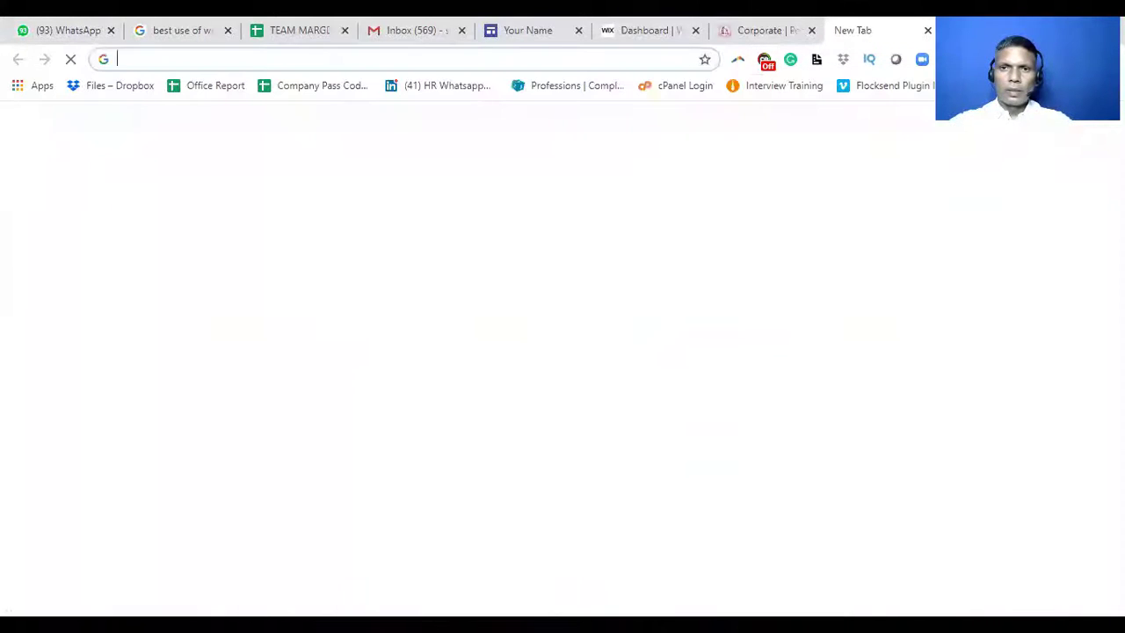
text(wix)
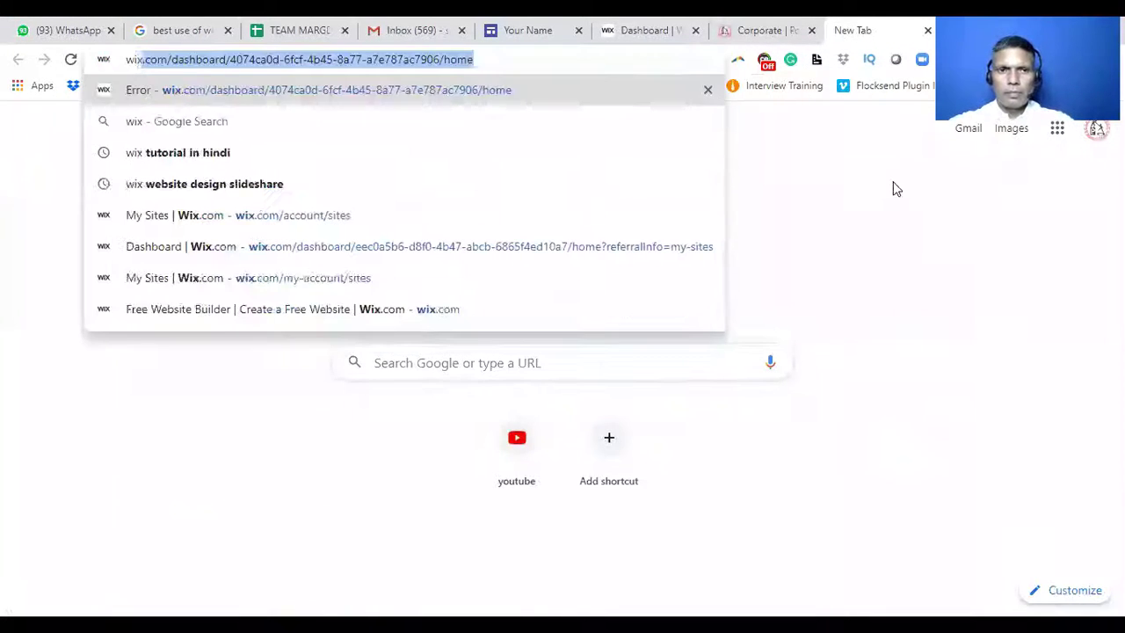
key(Return)
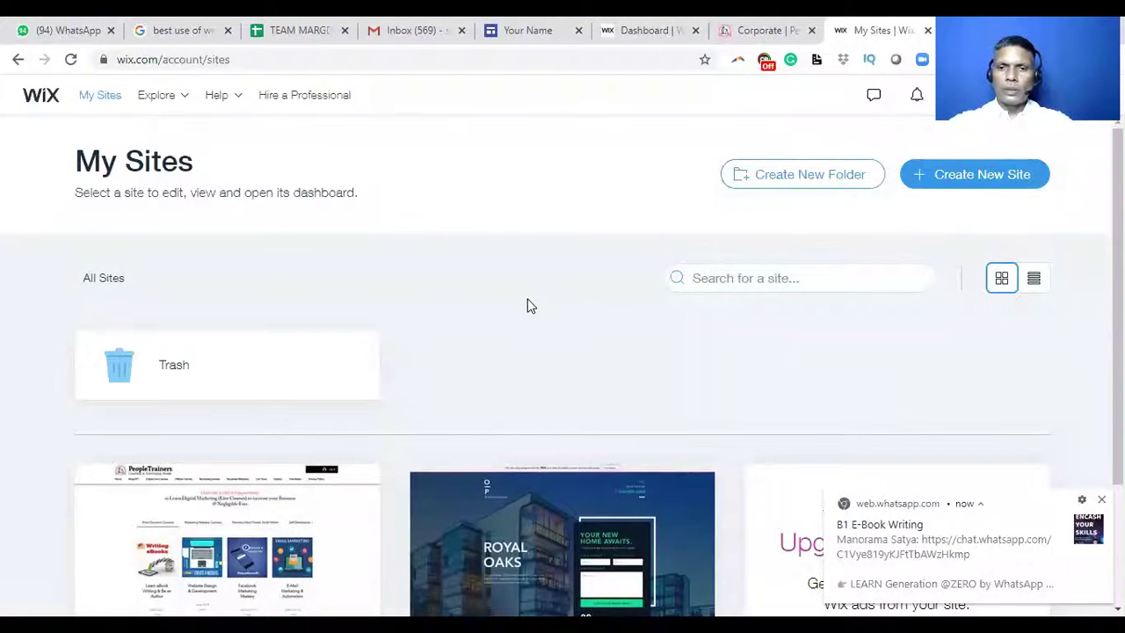
scroll(527, 342, down, 2)
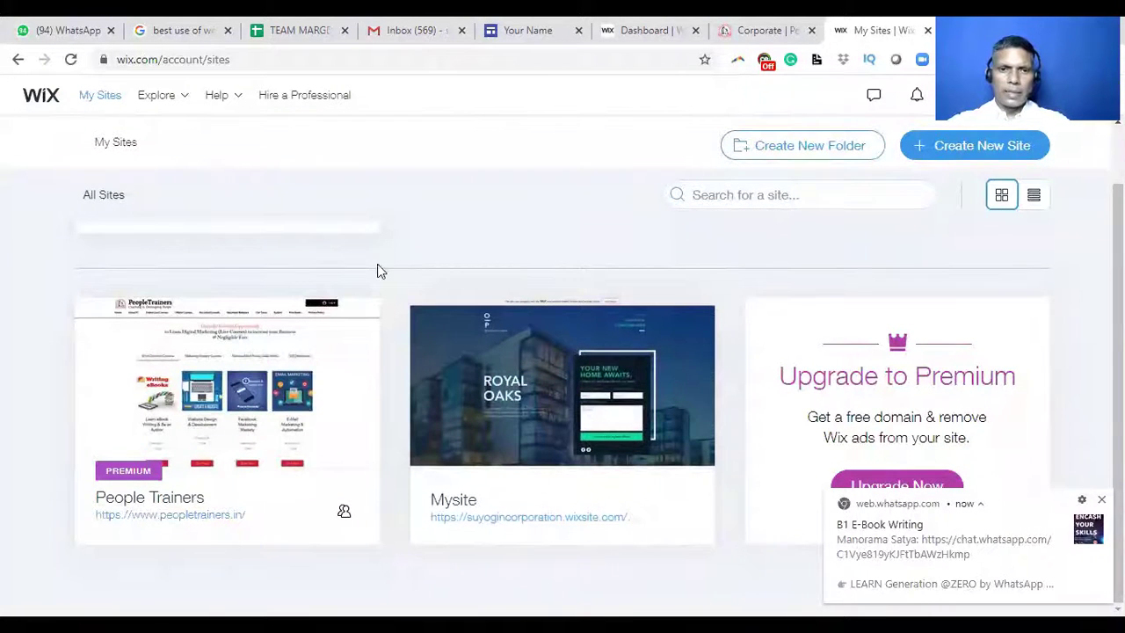
scroll(401, 276, up, 2)
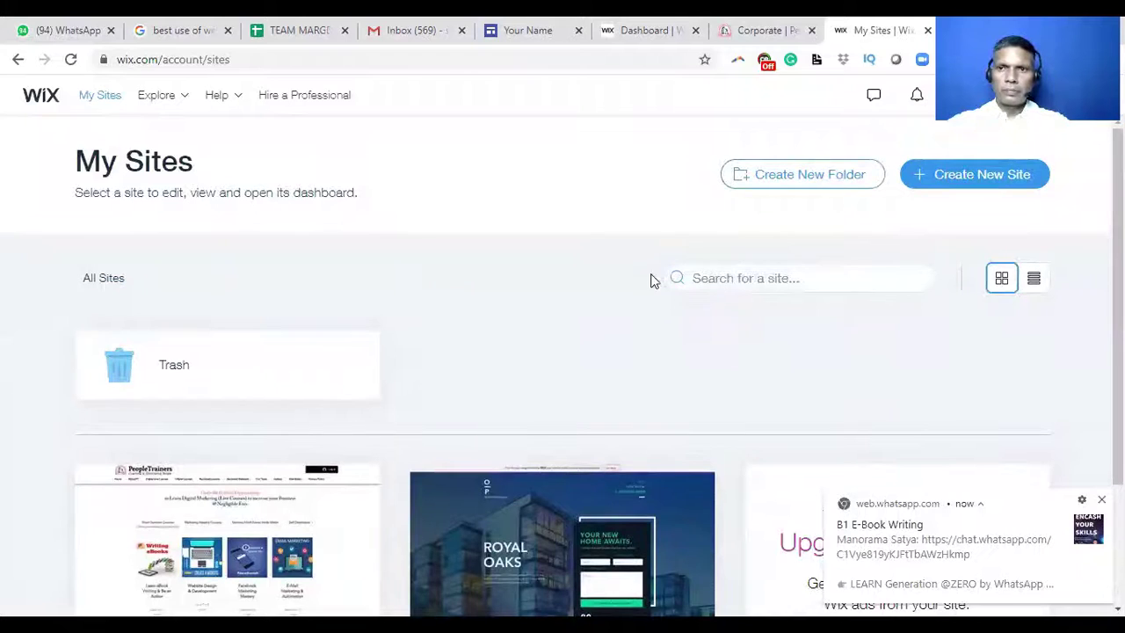
- Start creating a new Business website and choose to have Wix ADI build it
click(975, 175)
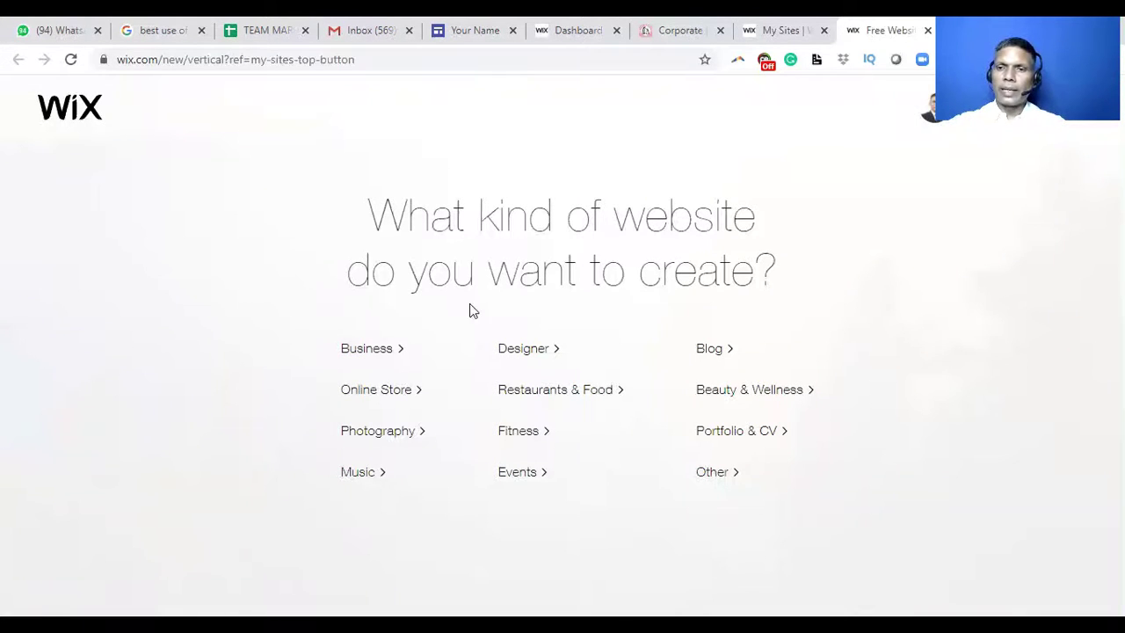
click(398, 350)
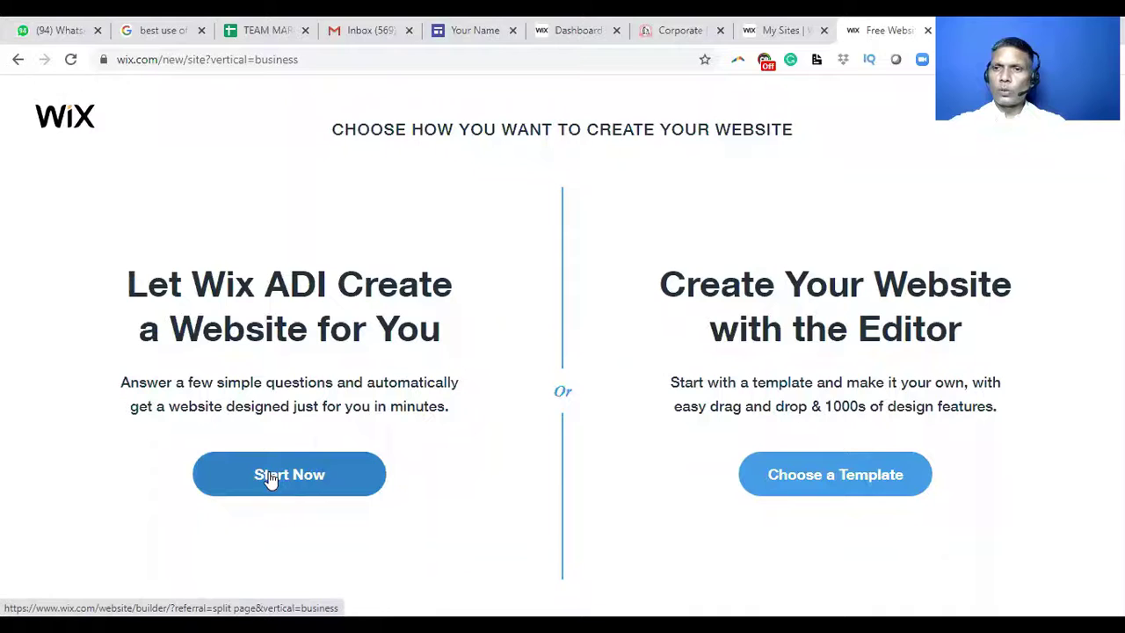
click(317, 484)
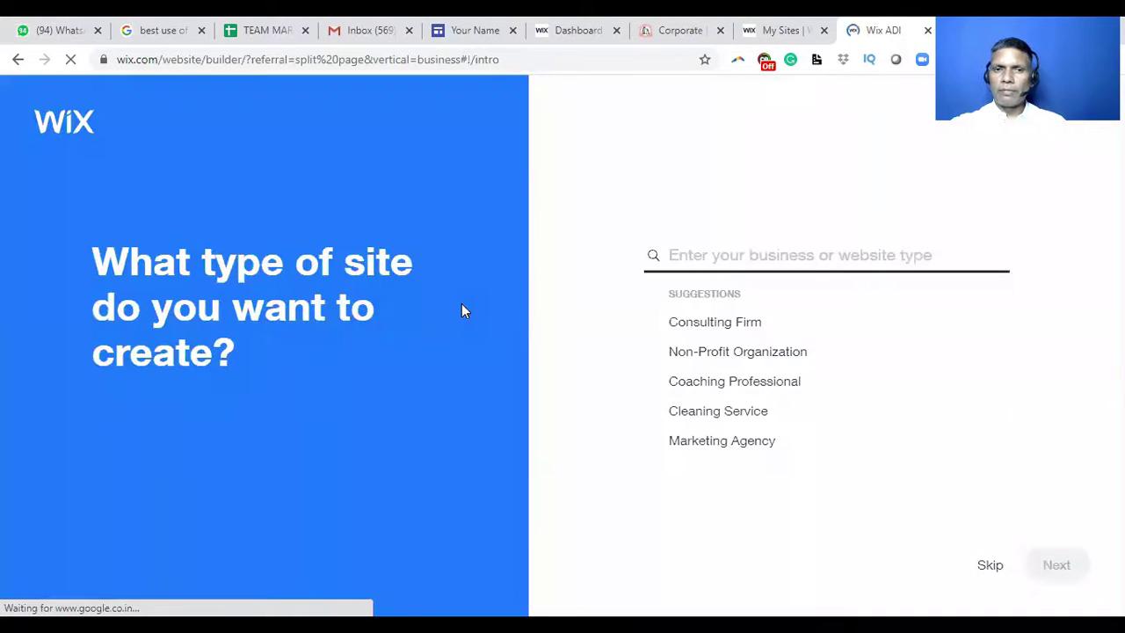
click(740, 259)
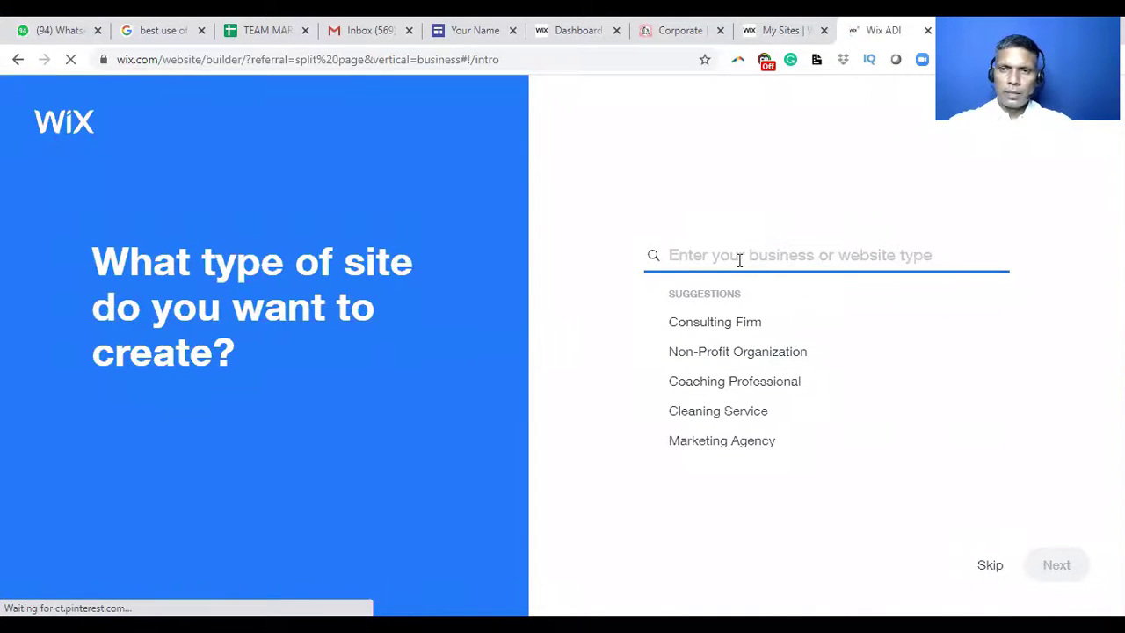
text(Education)
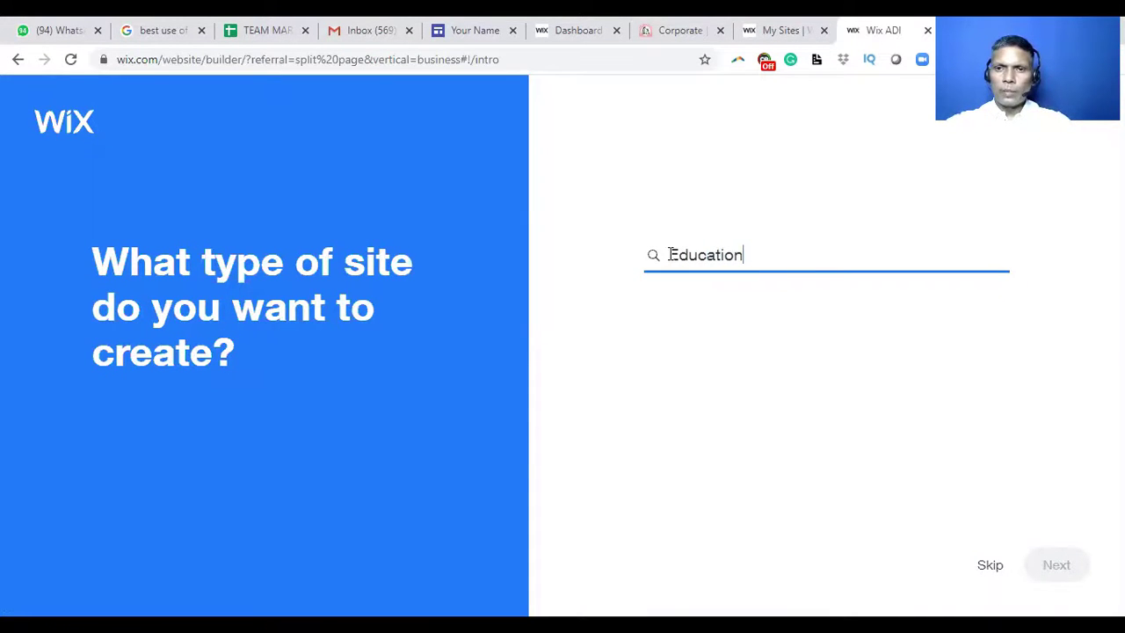
key(ctrl+a)
key(BackSpace)
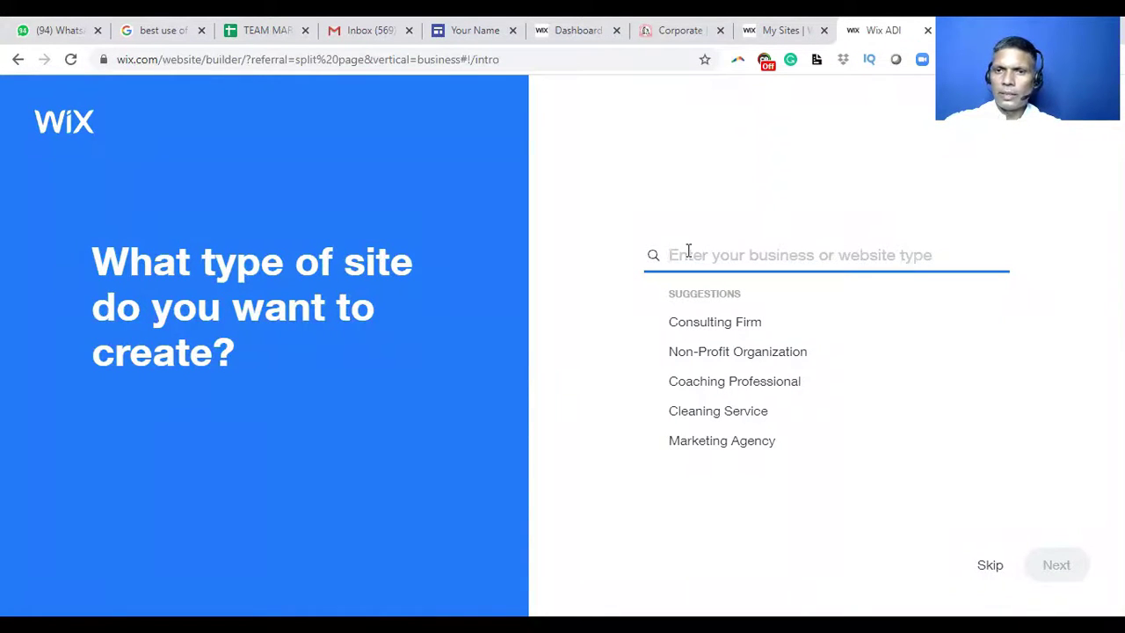
- Choose Coaching Professional as the type of site to create
click(726, 385)
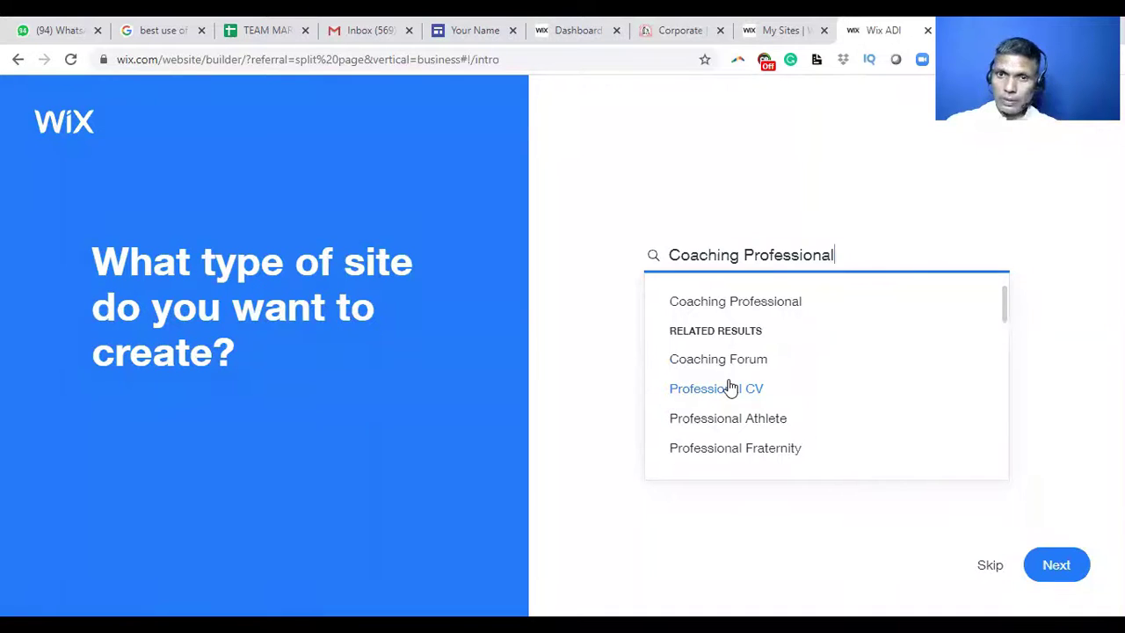
click(712, 307)
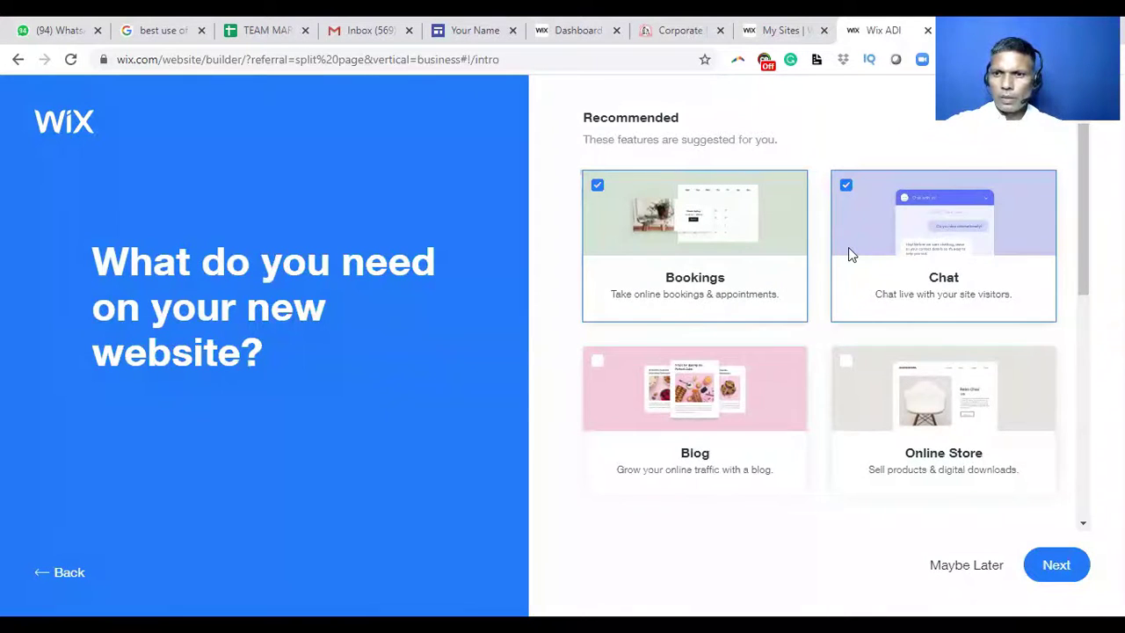
- Review the recommended and additional features offered for the new website
scroll(1083, 276, down, 3)
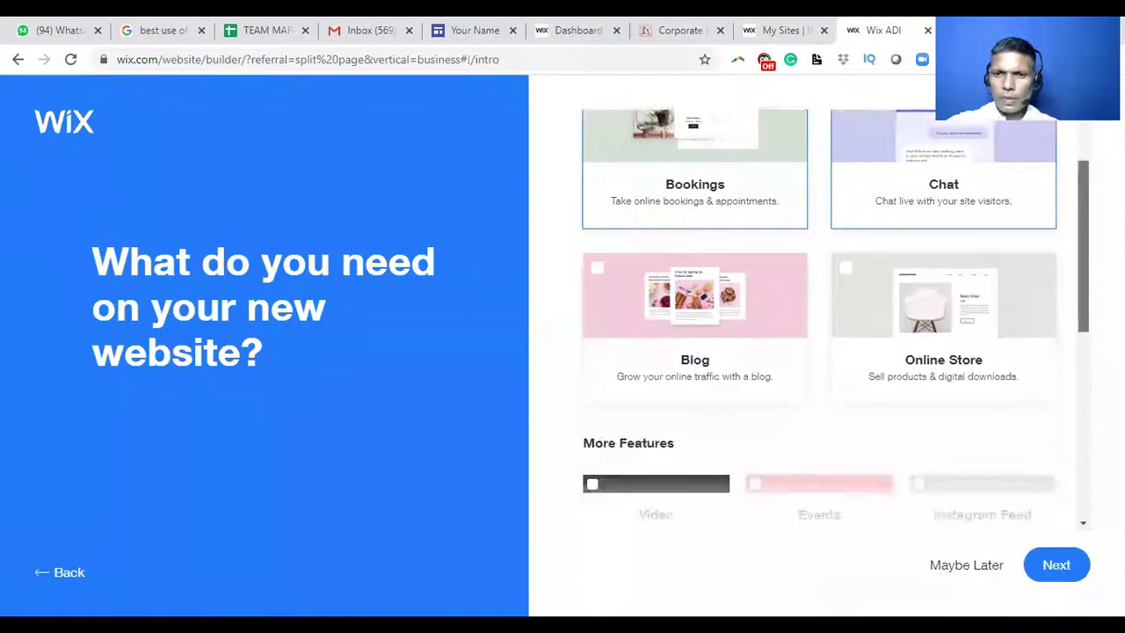
scroll(817, 316, down, 1)
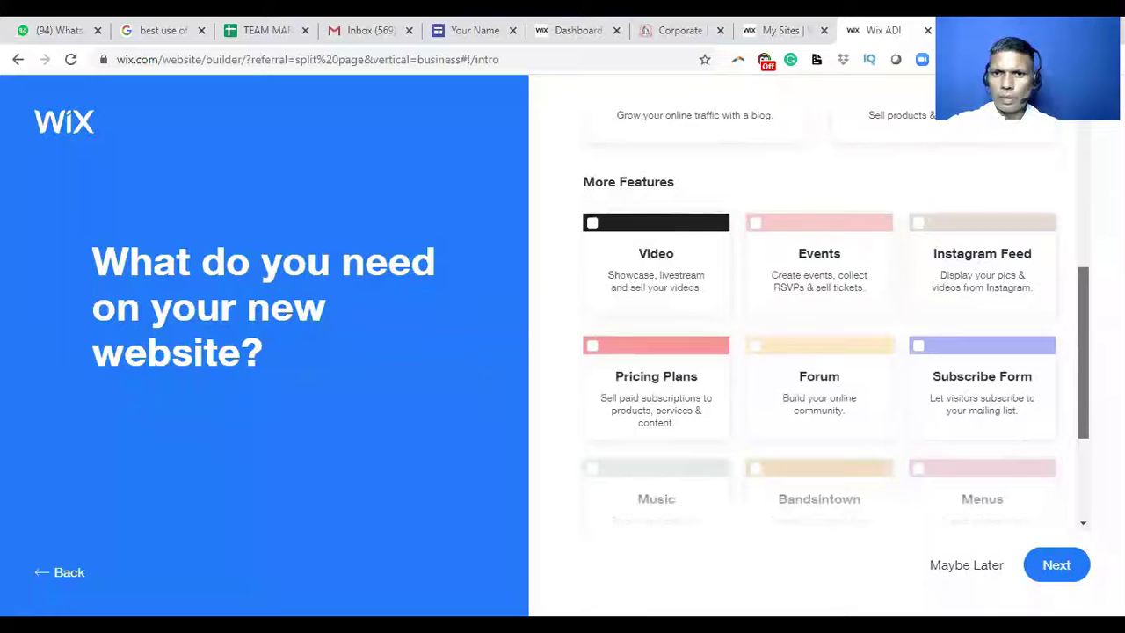
scroll(817, 316, down, 2)
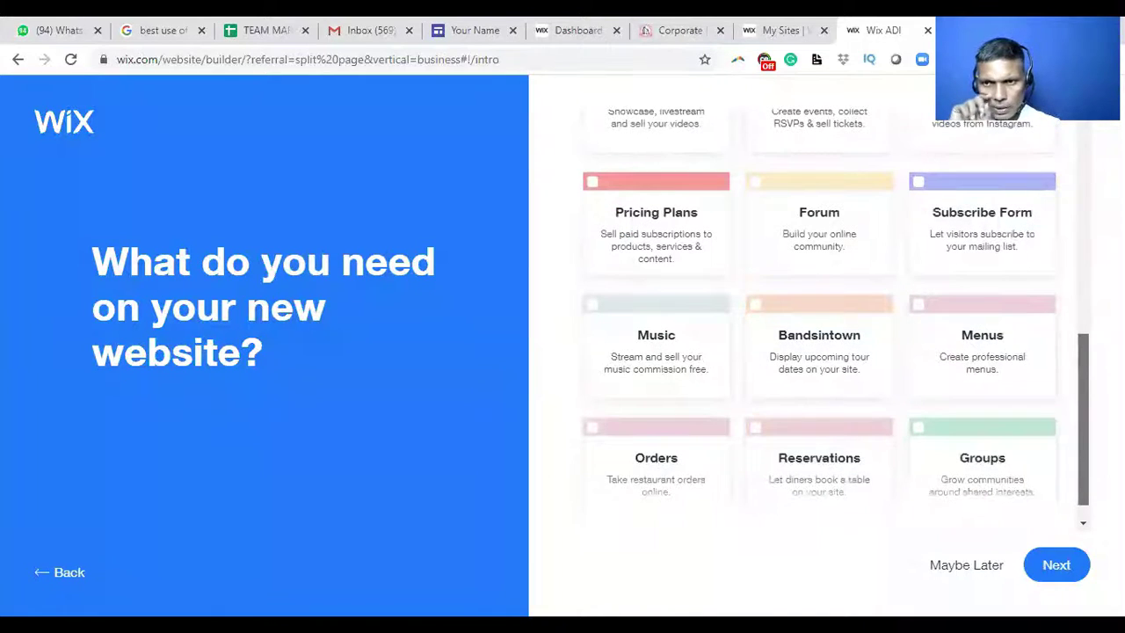
scroll(836, 312, down, 1)
scroll(1040, 477, up, 10)
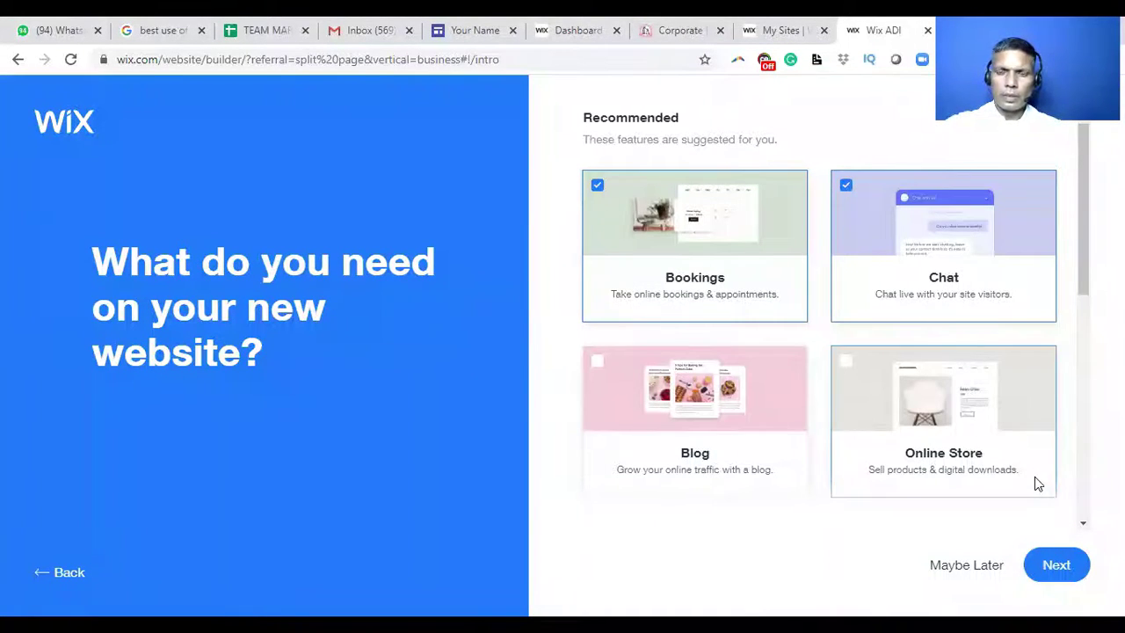
- Deselect the Bookings feature, keeping Chat, and enter dextercalligraphy as the business name
click(717, 256)
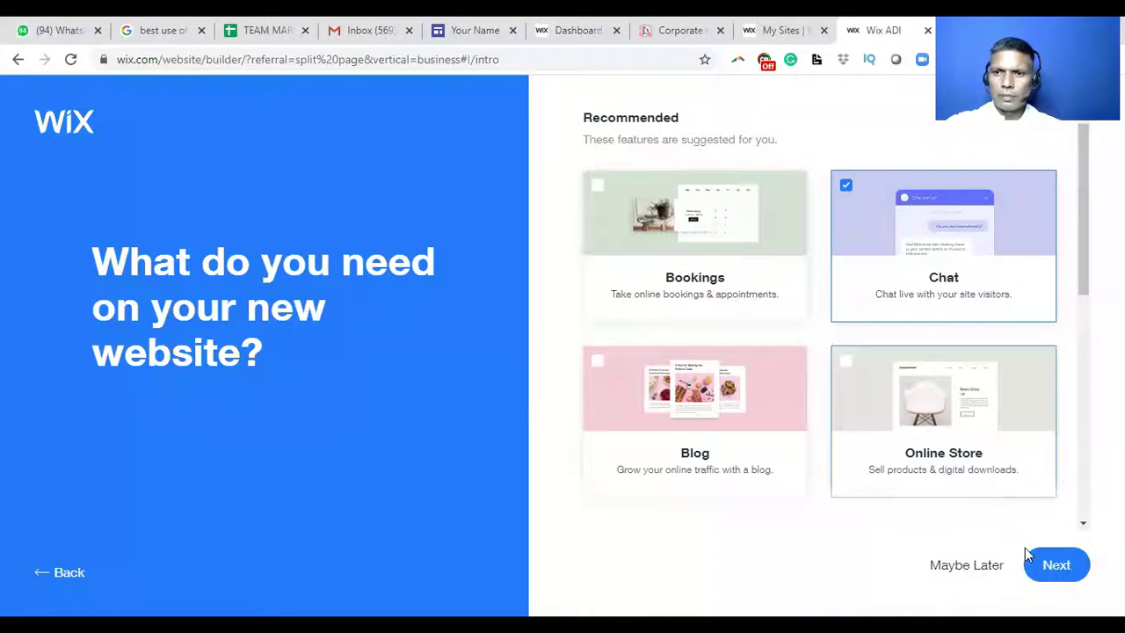
click(1054, 571)
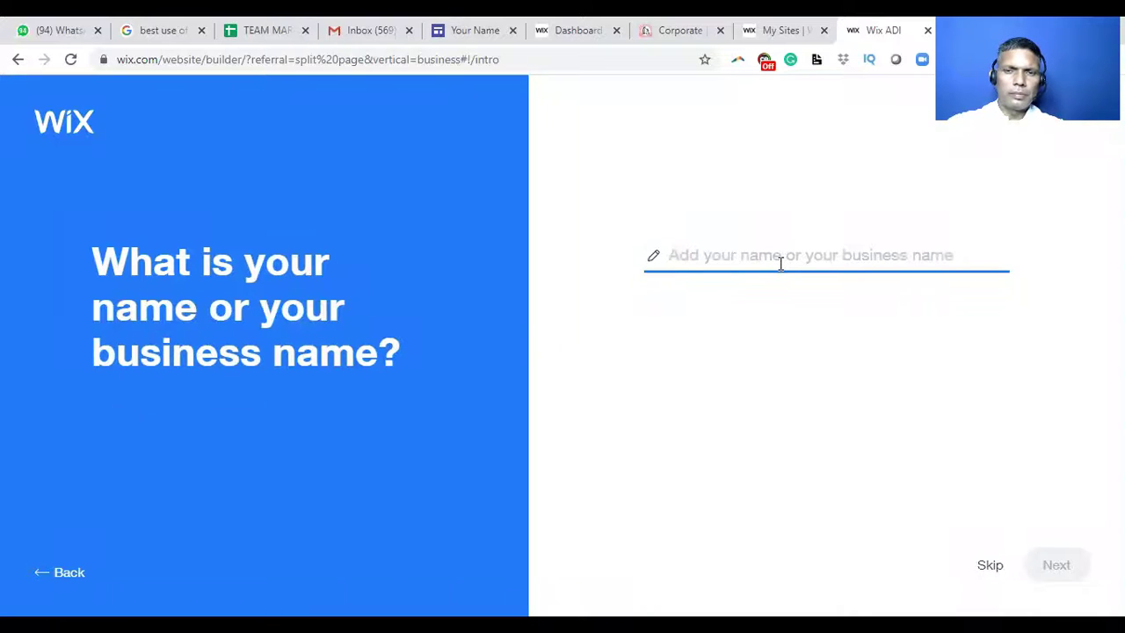
text(dextercal)
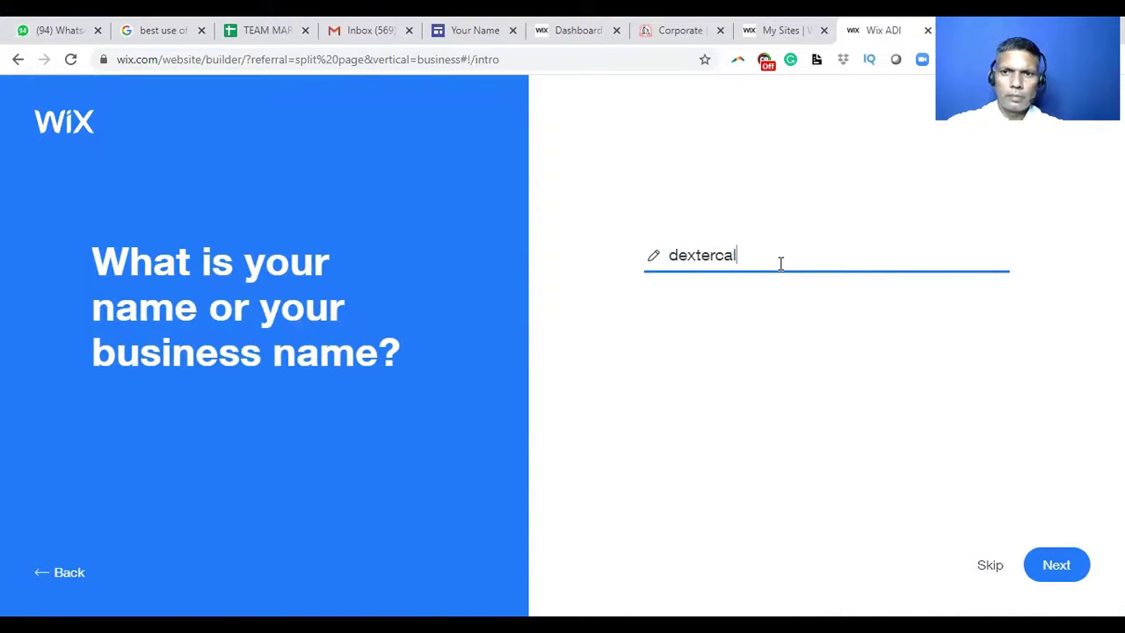
text(ligraphy)
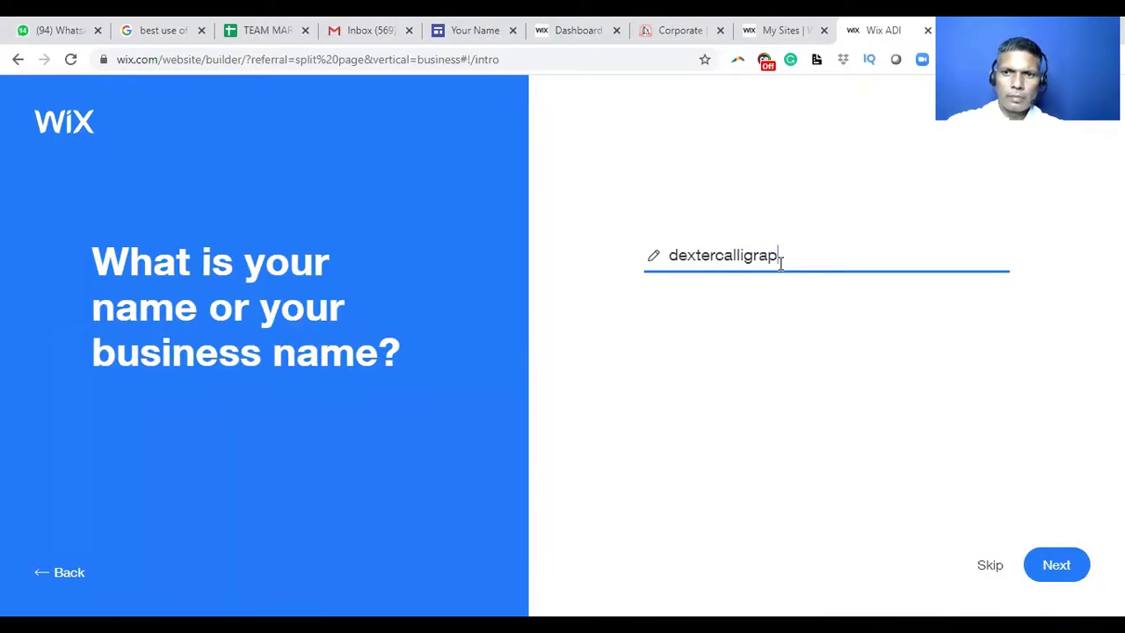
click(1042, 562)
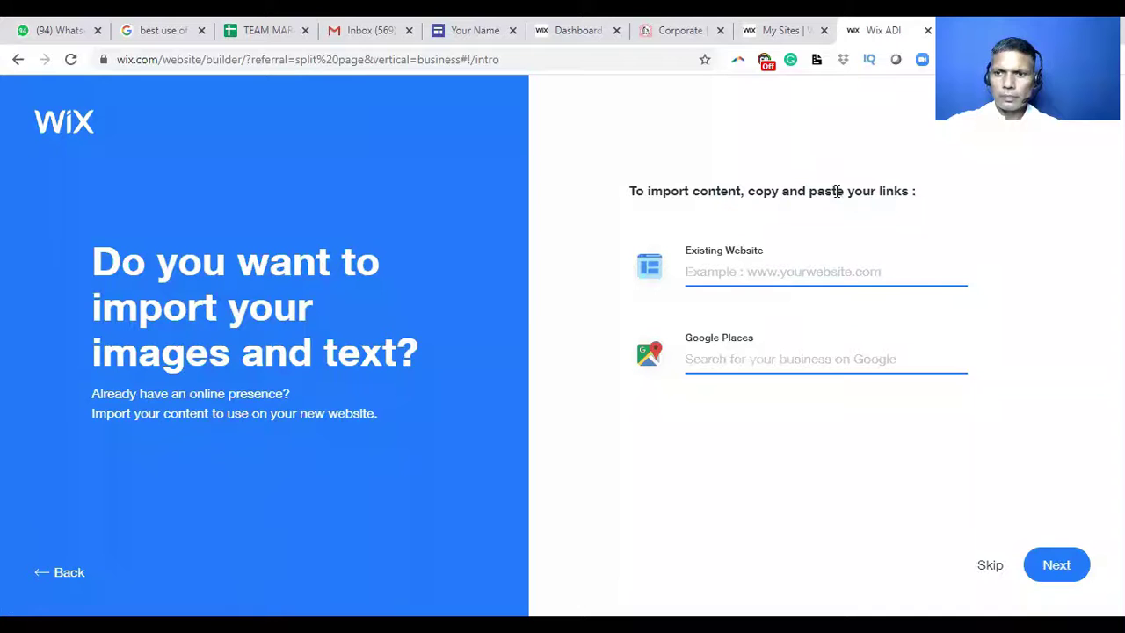
- Continue without importing content or editing the business info, and pick the Minimal theme for the site
click(1056, 565)
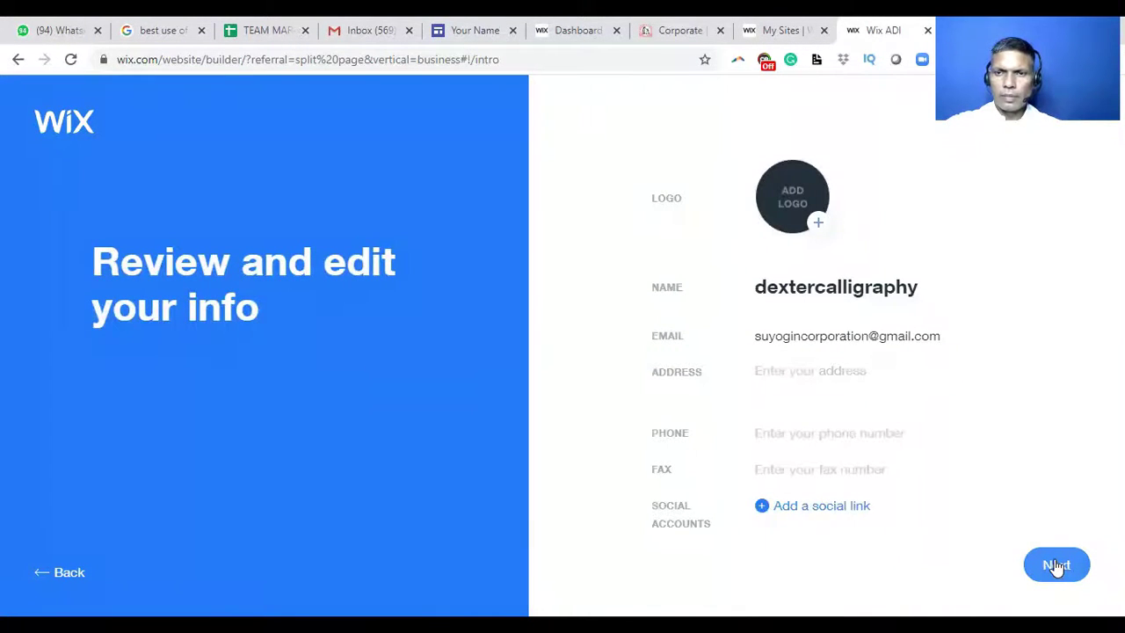
click(1056, 565)
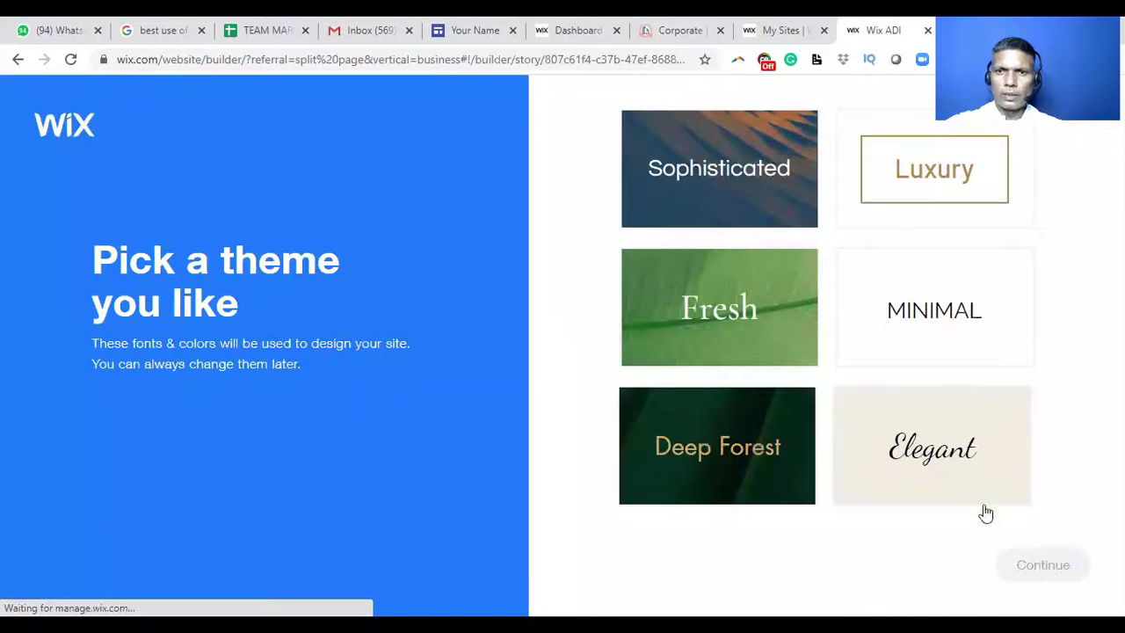
click(938, 312)
click(1046, 569)
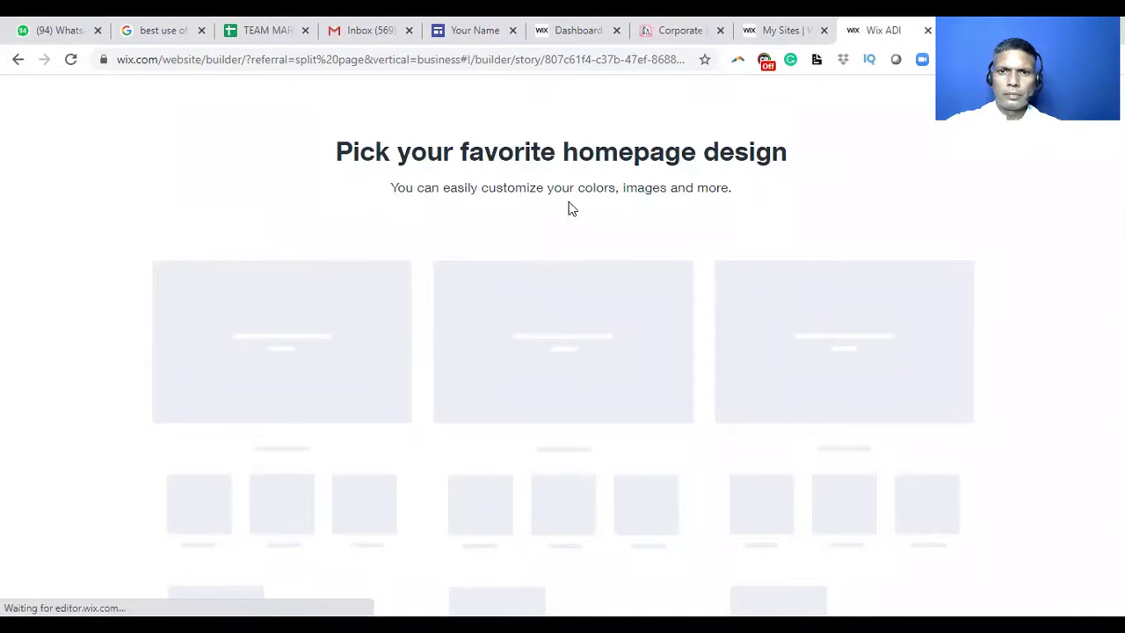
- Compare the suggested homepage designs and use the one with the "Empower Yourself" headline and cliff photo
click(527, 61)
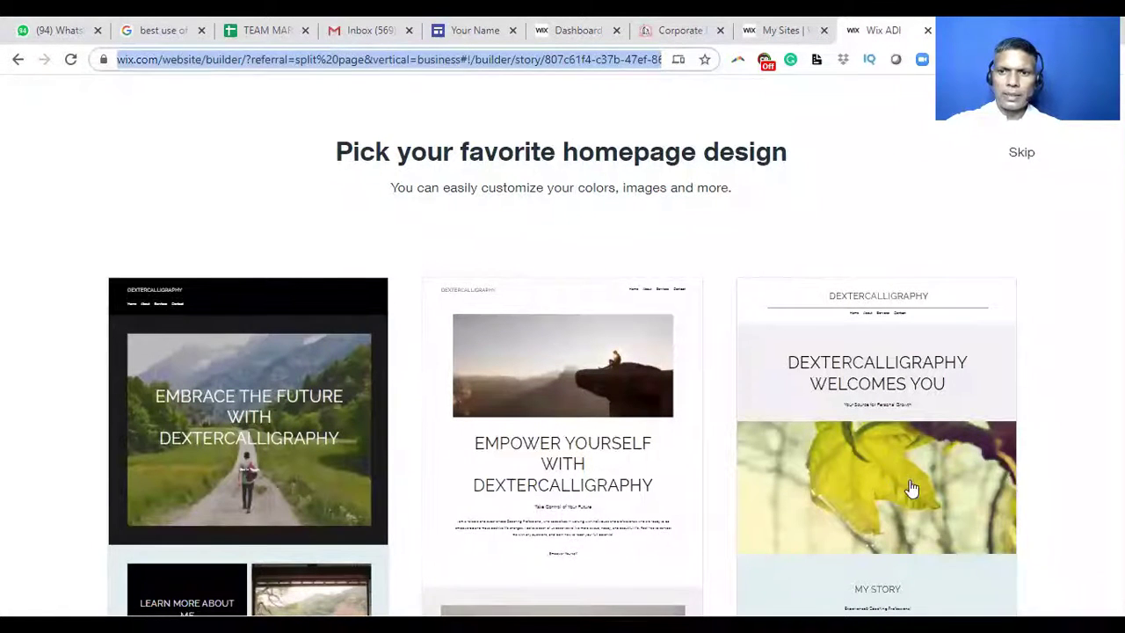
mouse_move(911, 488)
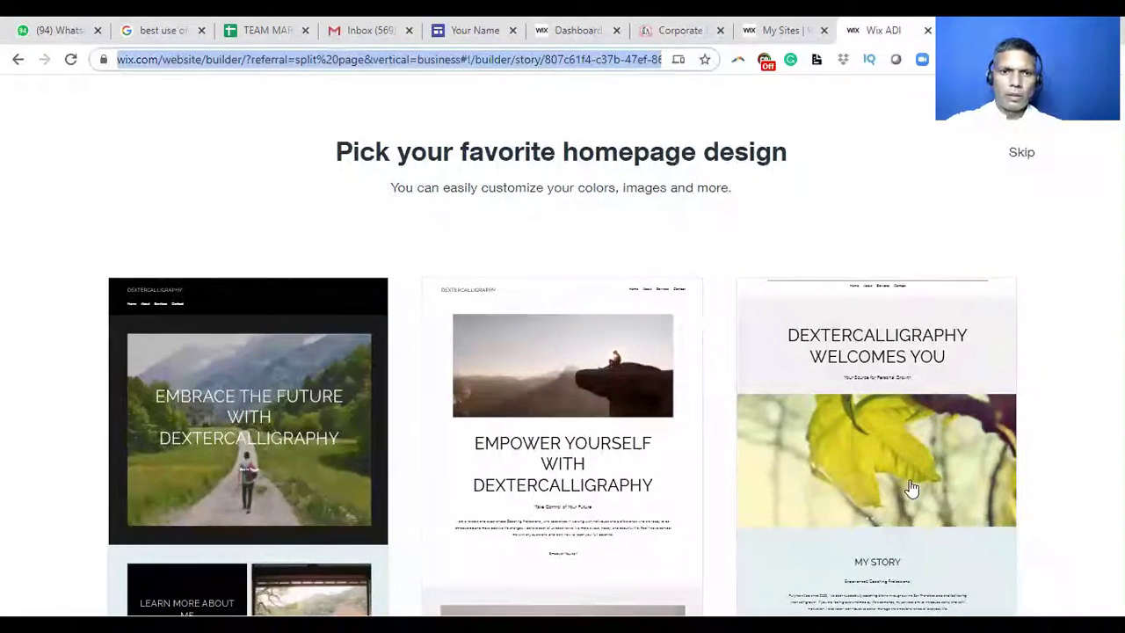
click(1012, 231)
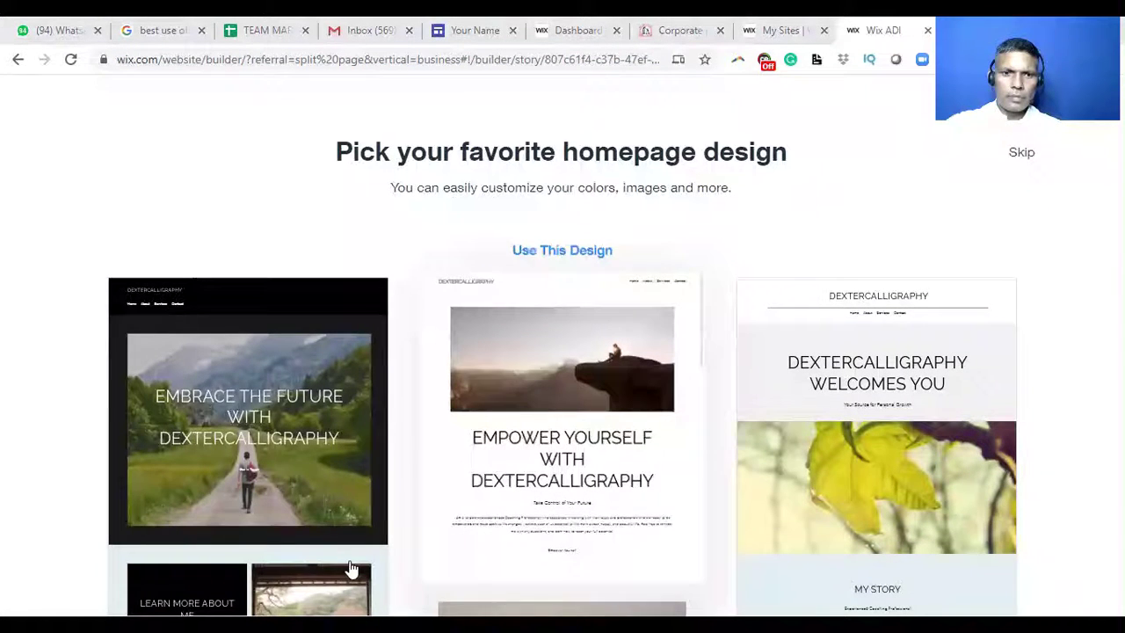
click(542, 463)
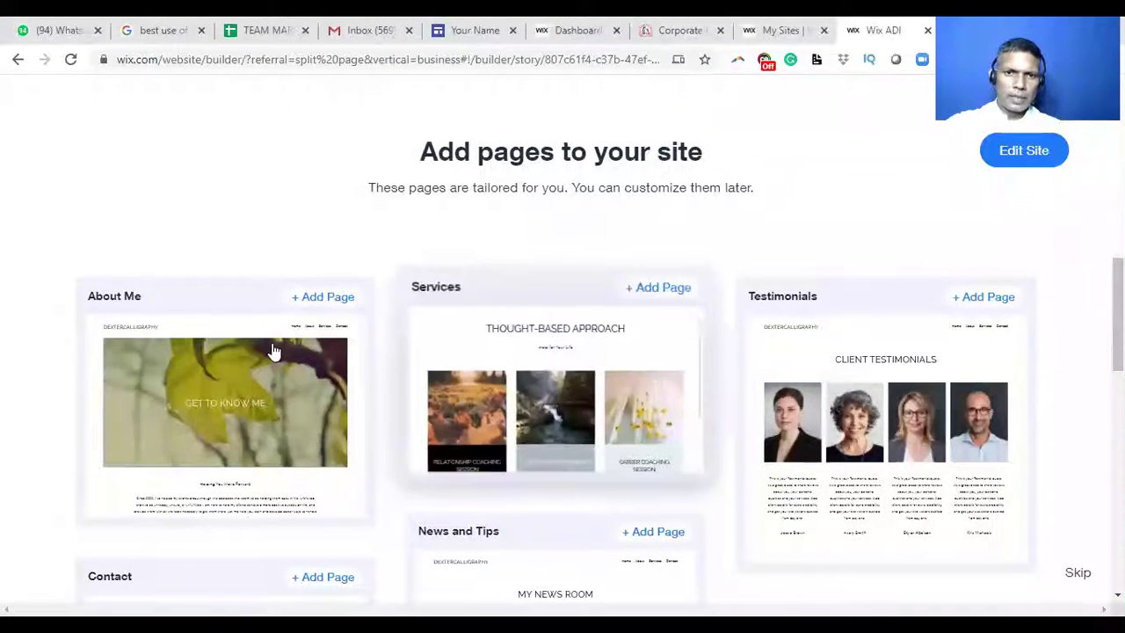
- Add the About Me, Services, Testimonials, Contact and Upcoming Events pages to the site
click(325, 288)
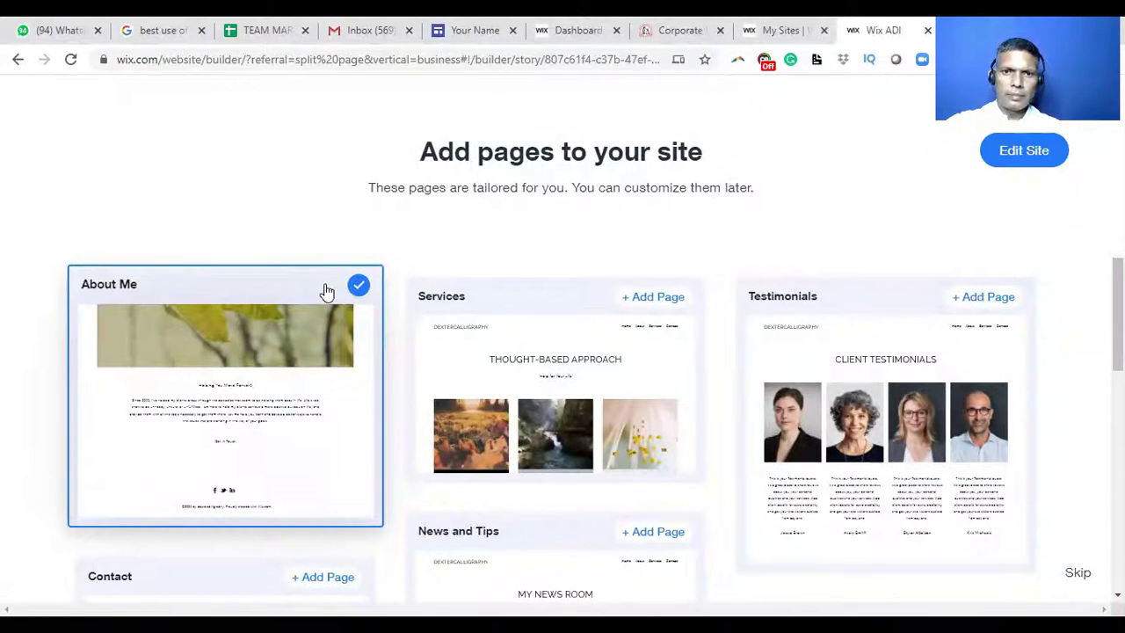
click(653, 290)
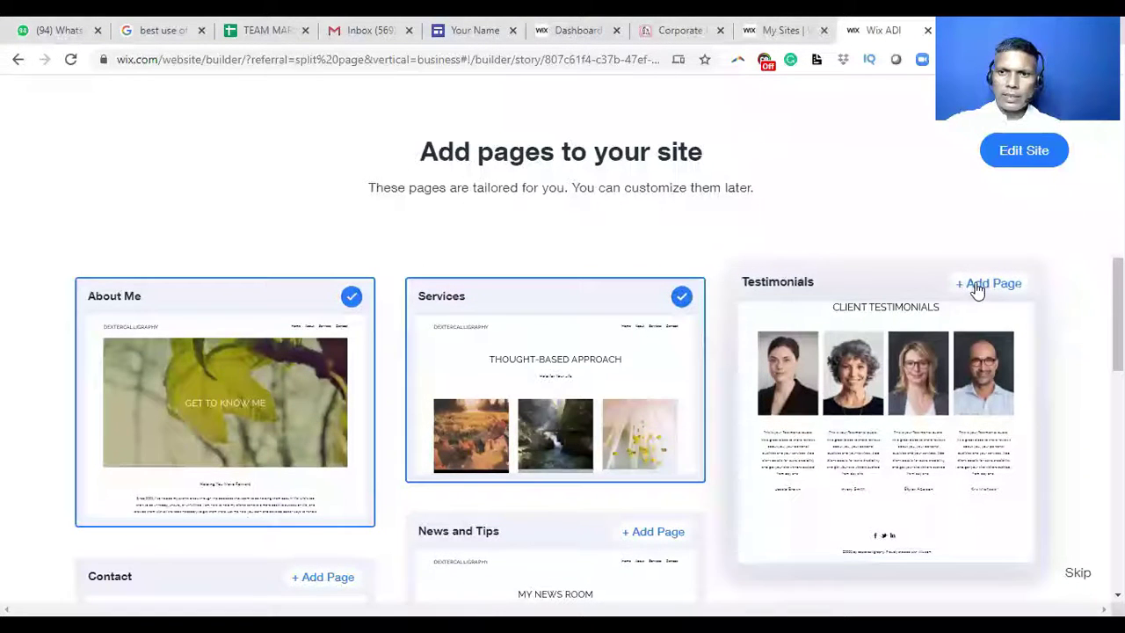
click(977, 287)
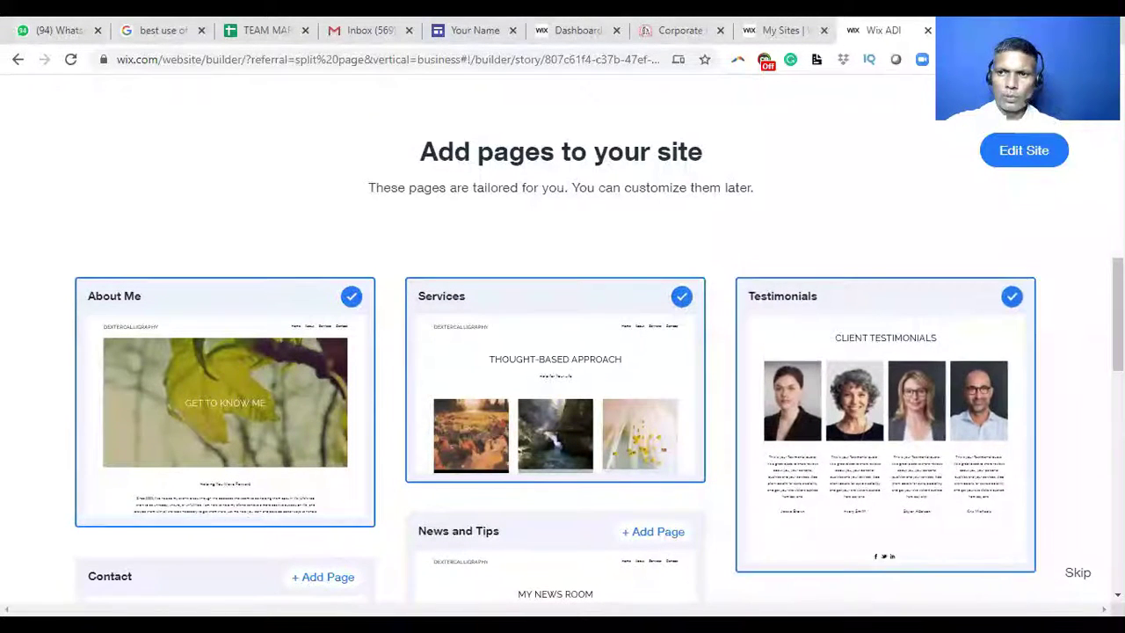
scroll(562, 422, down, 3)
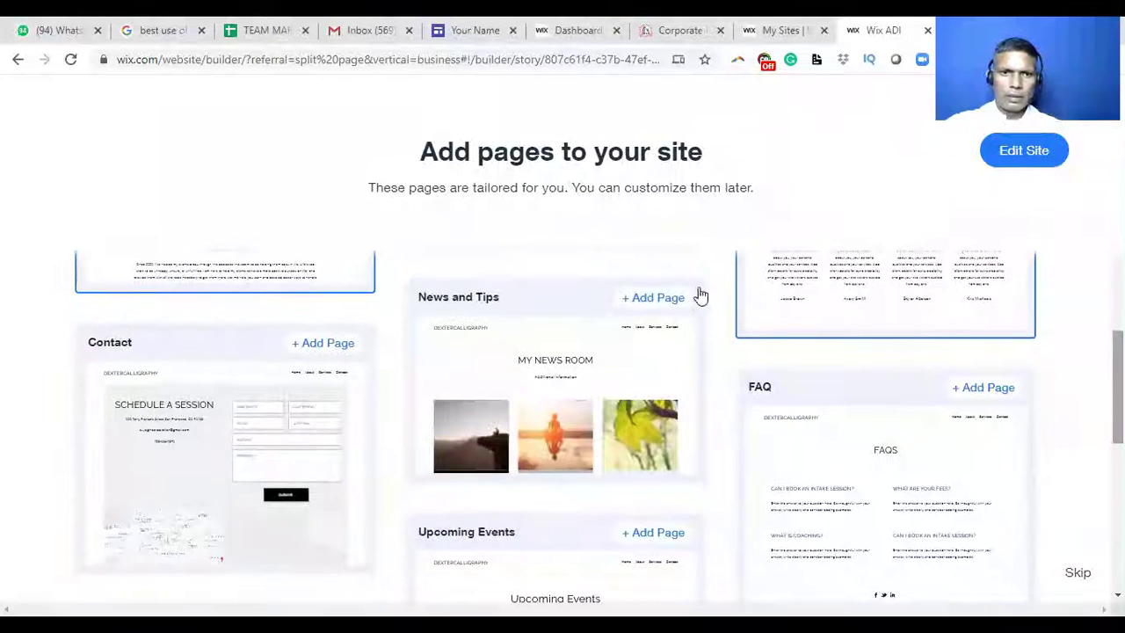
click(324, 343)
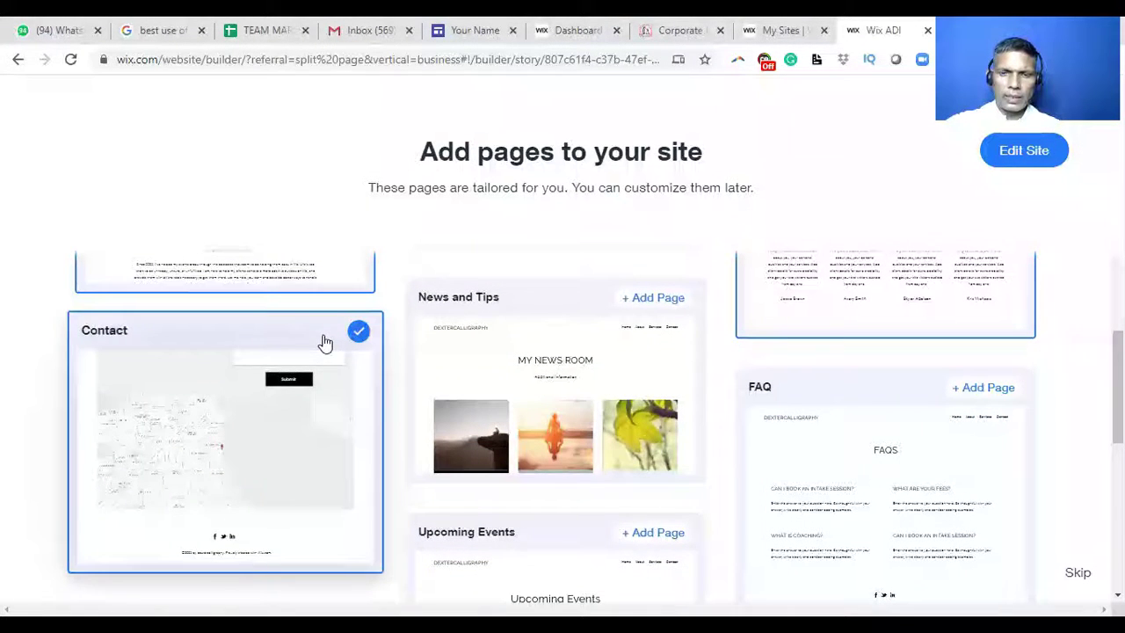
click(654, 527)
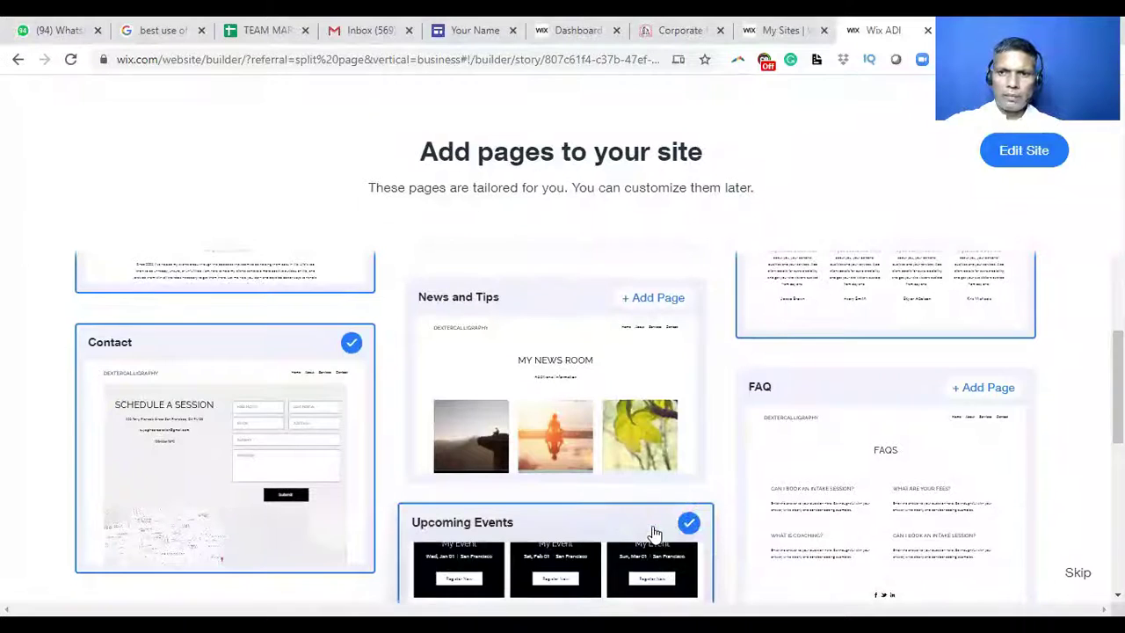
- Look through the remaining suggested pages, add Packages & Rates, and open the site for editing
scroll(654, 532, down, 3)
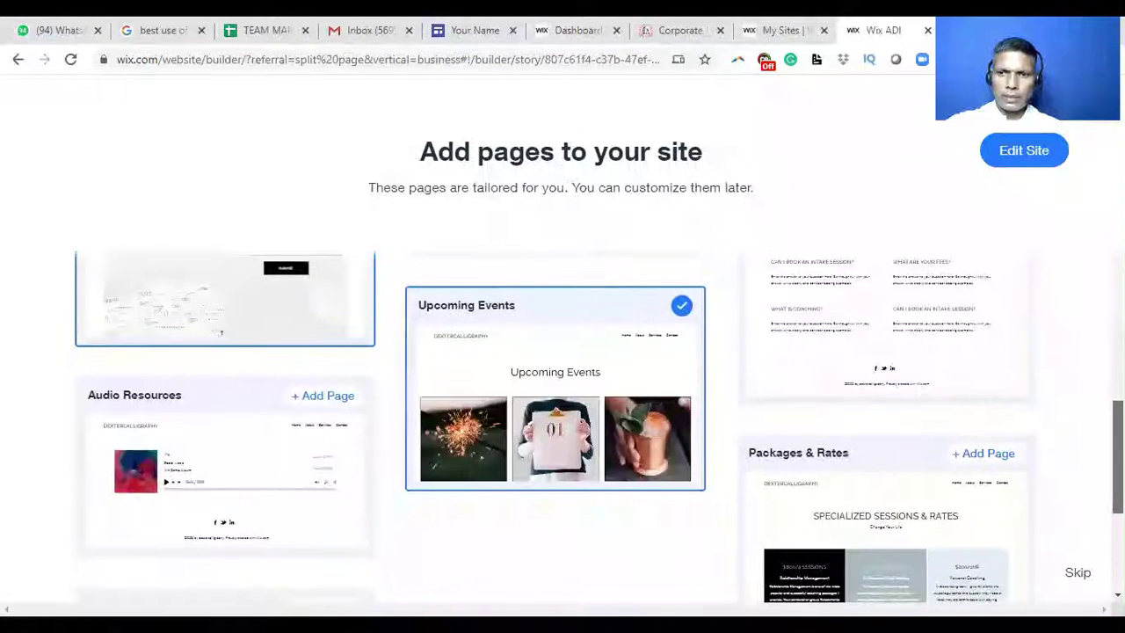
scroll(598, 427, down, 3)
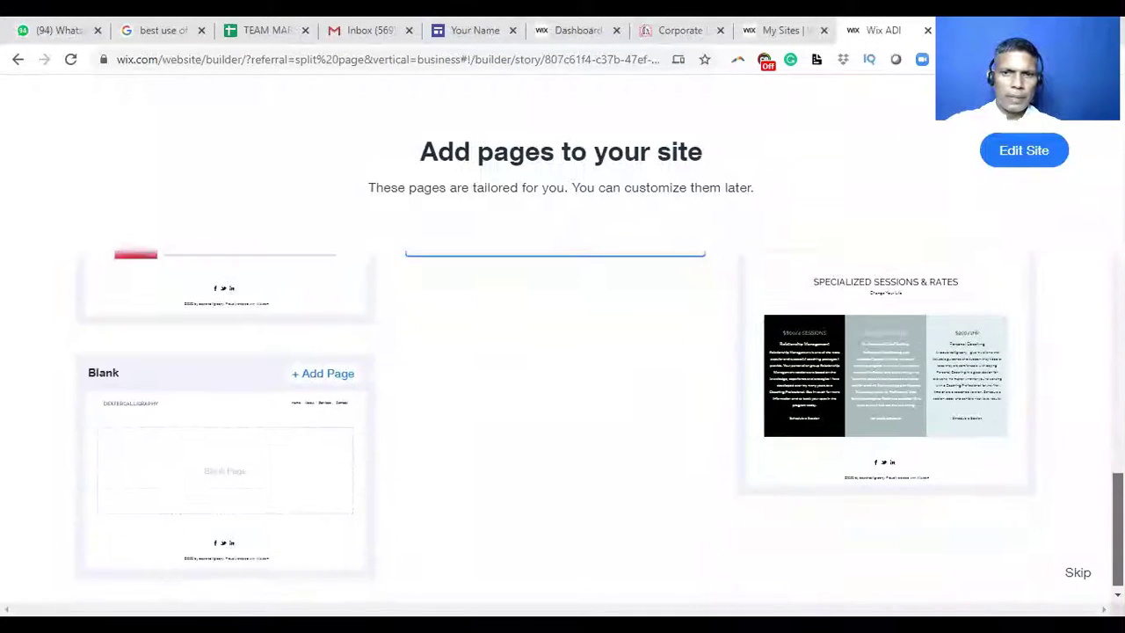
scroll(597, 427, up, 1)
scroll(598, 427, up, 3)
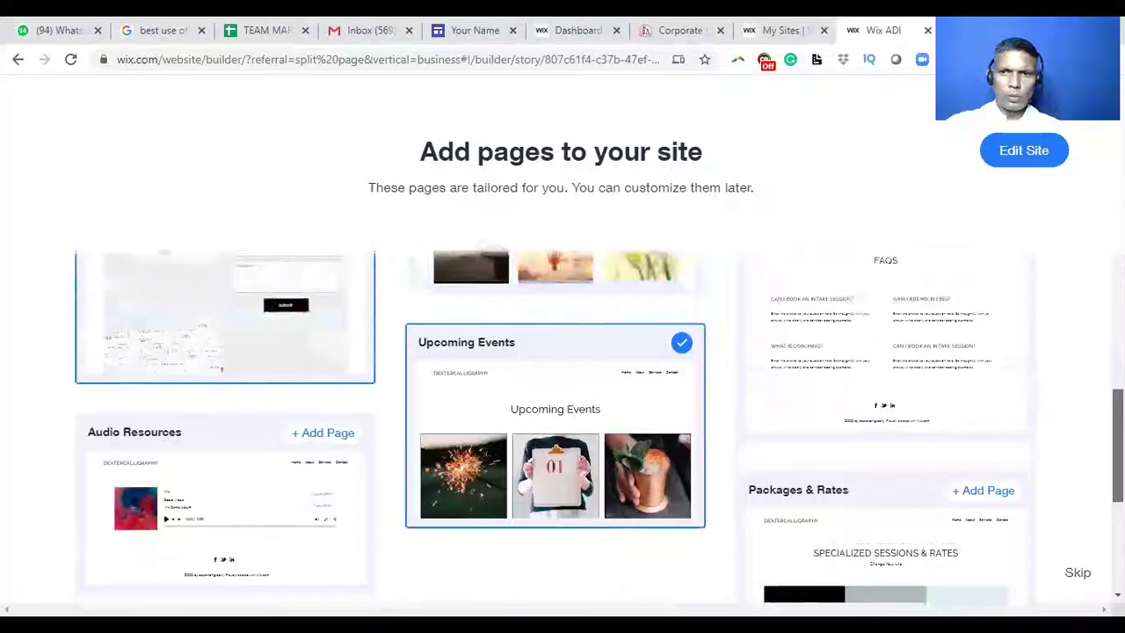
scroll(562, 427, down, 4)
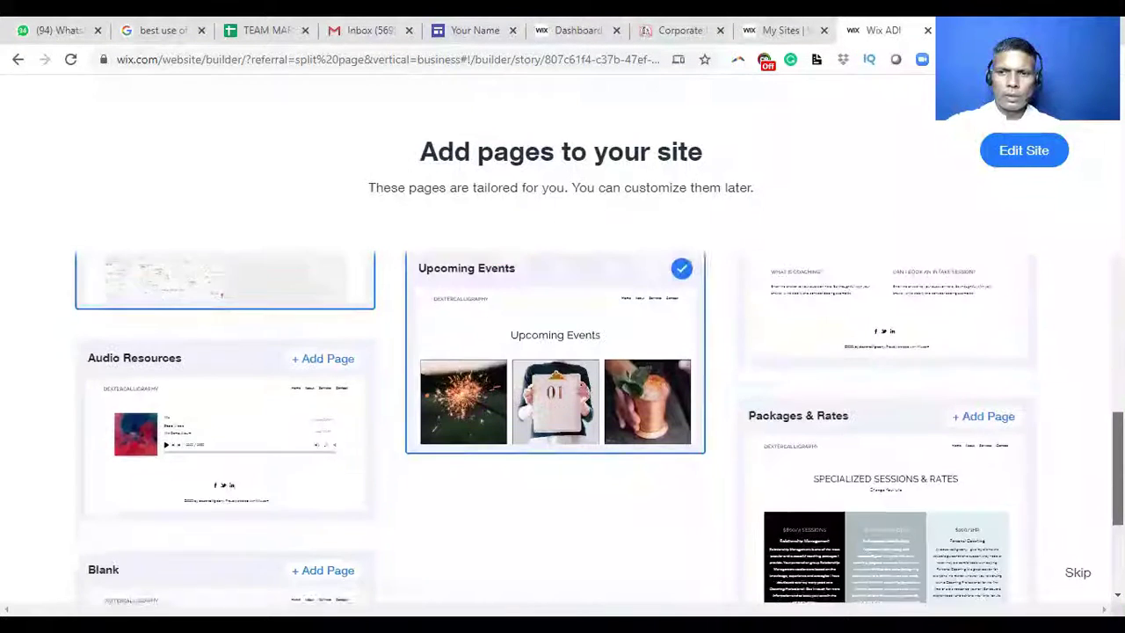
scroll(563, 427, down, 1)
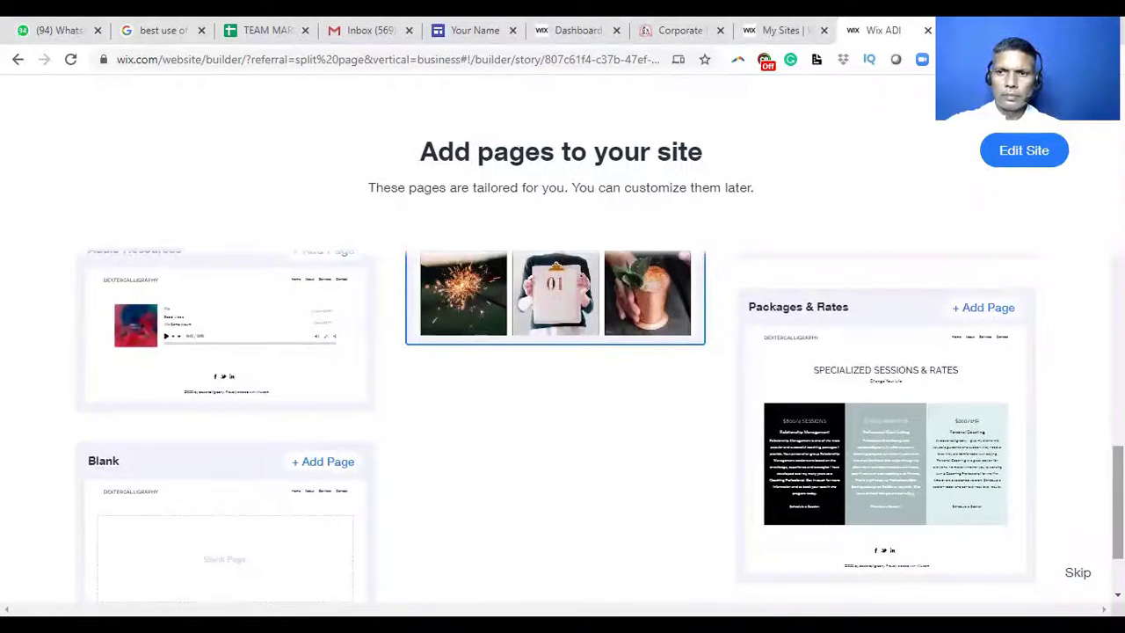
click(980, 307)
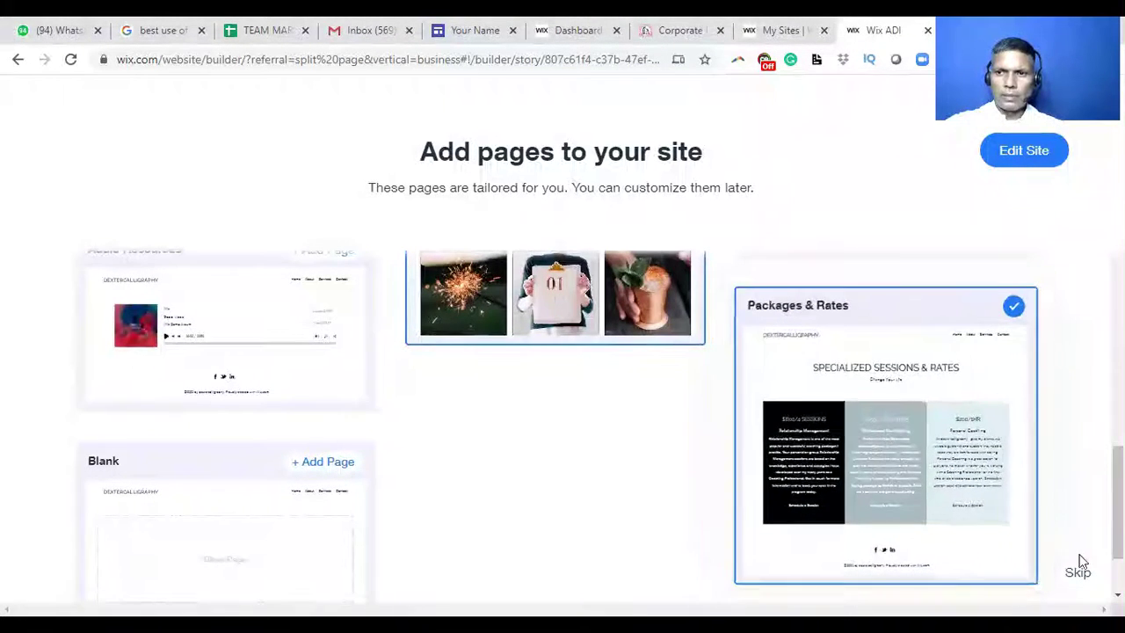
click(1028, 155)
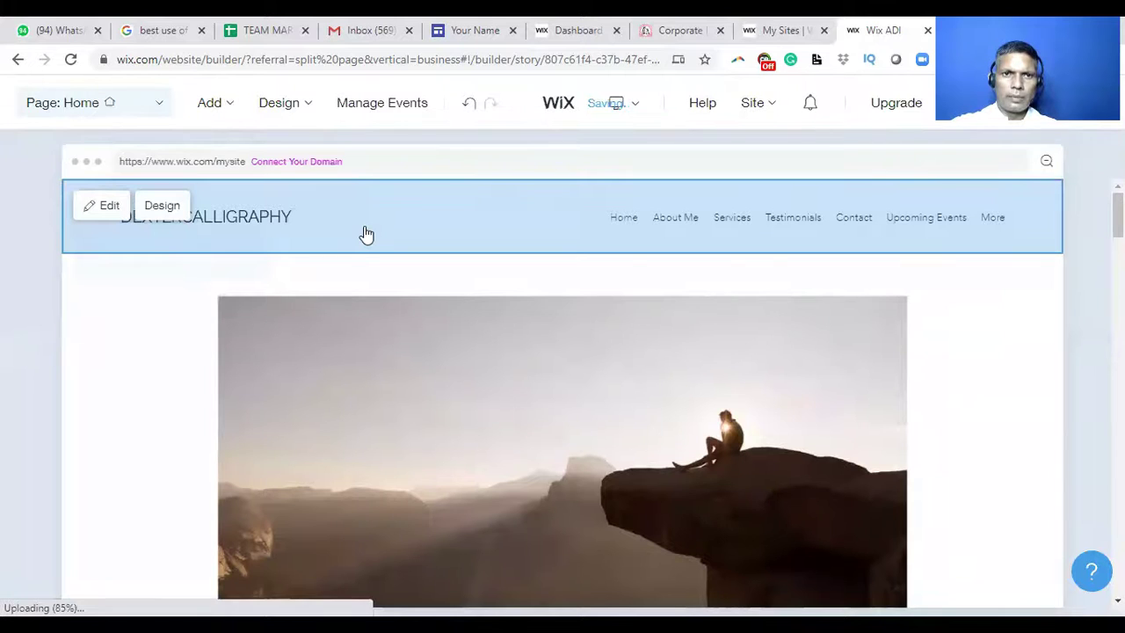
- Change the business name in the site header to "Dexter Calligraphy"
click(207, 219)
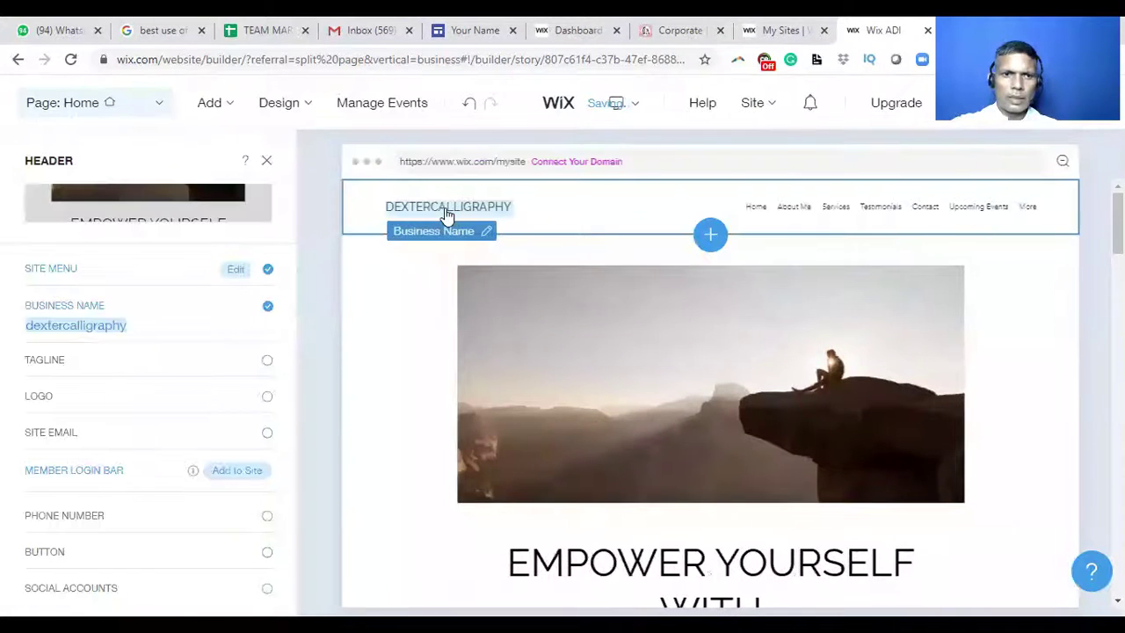
click(133, 327)
click(129, 346)
drag(48, 345, 14, 354)
text(Dex)
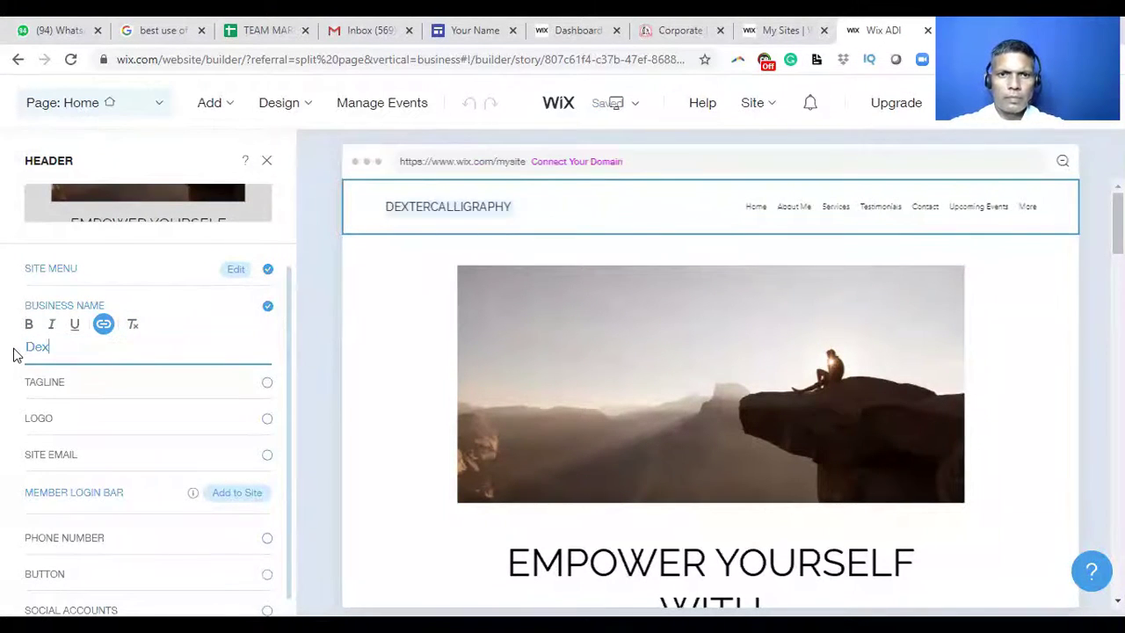
text(ter Calligra)
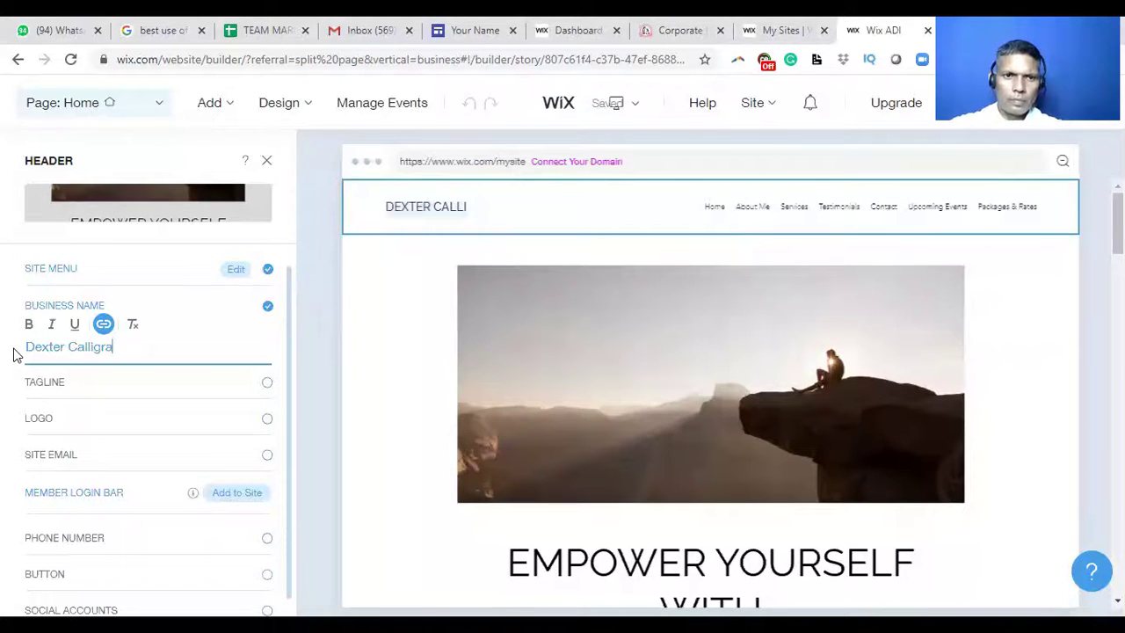
text(phy)
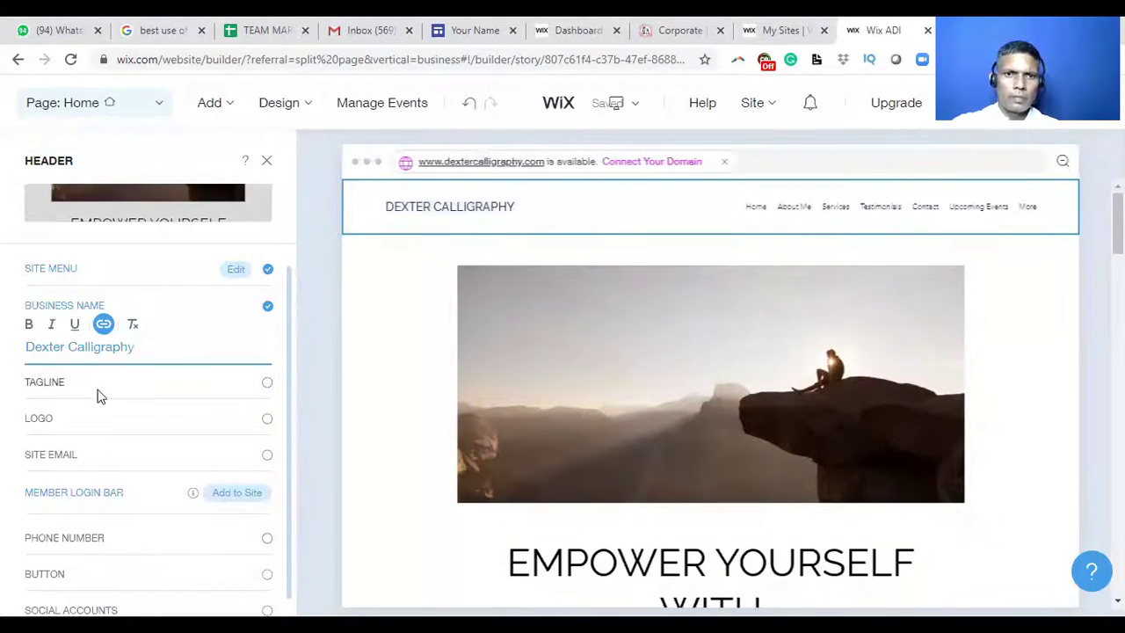
click(528, 218)
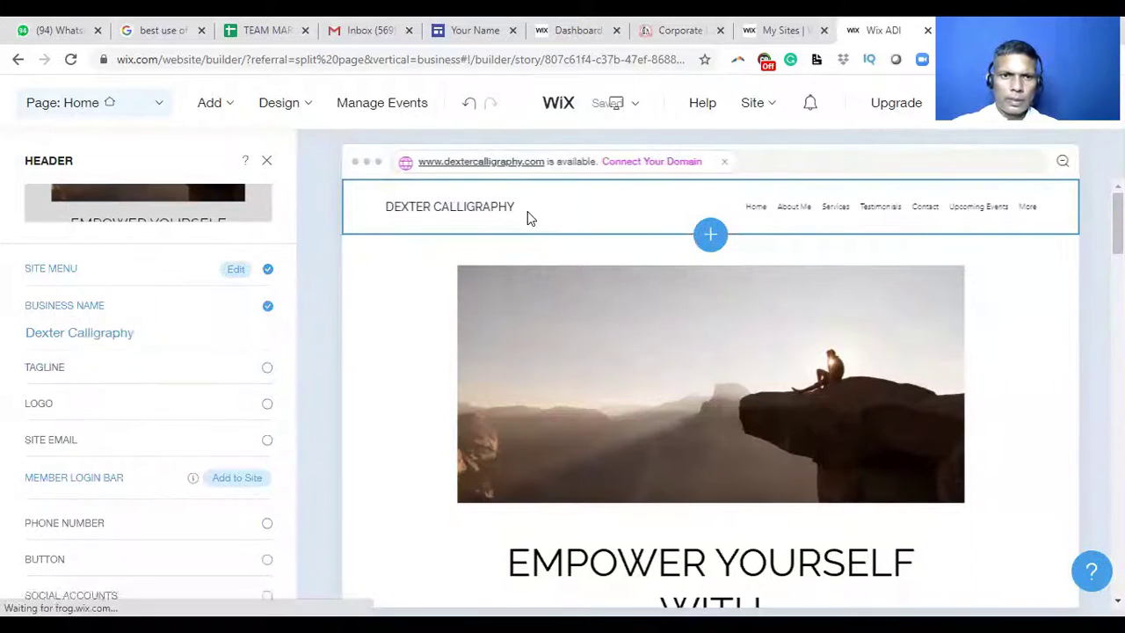
- Add a tagline to the site header, underline it, and set its text to "Write Good"
click(62, 360)
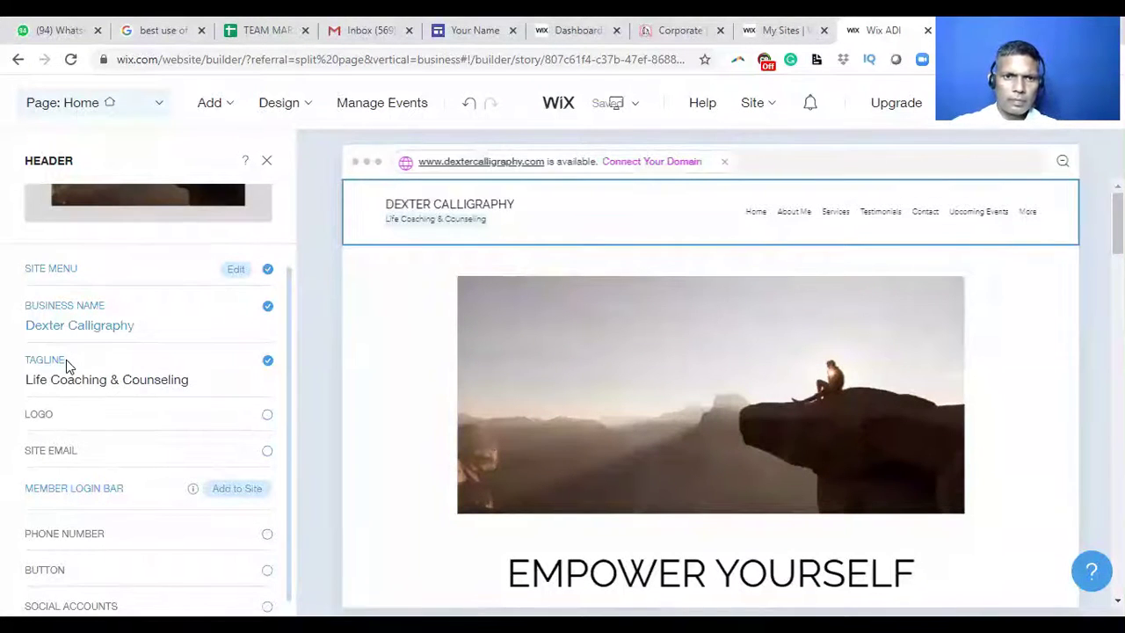
click(63, 376)
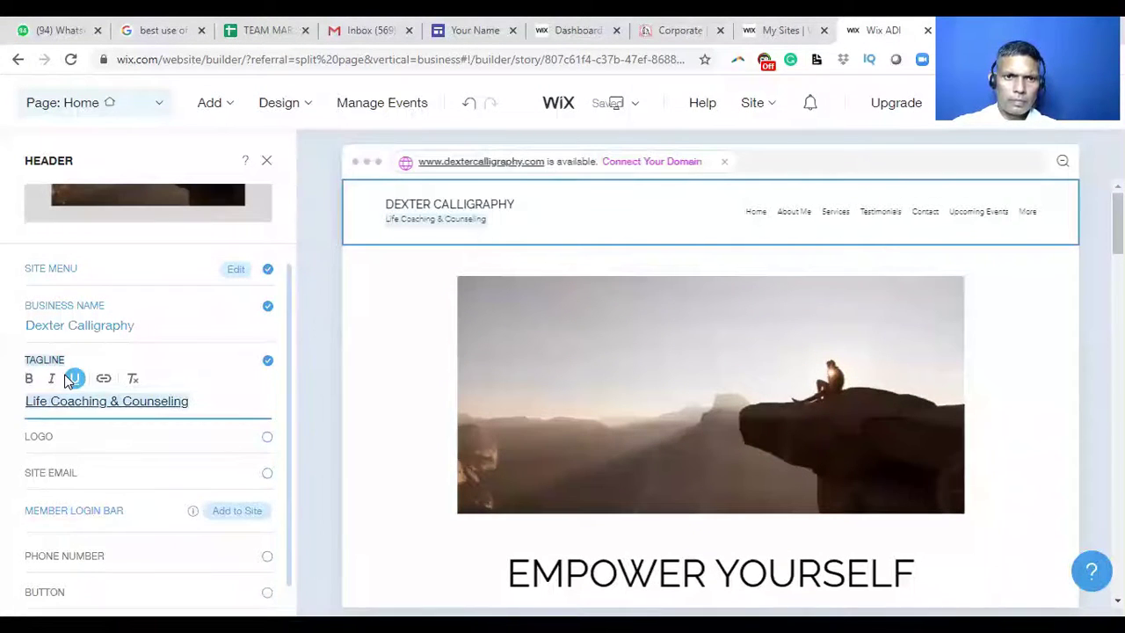
click(74, 379)
text(W)
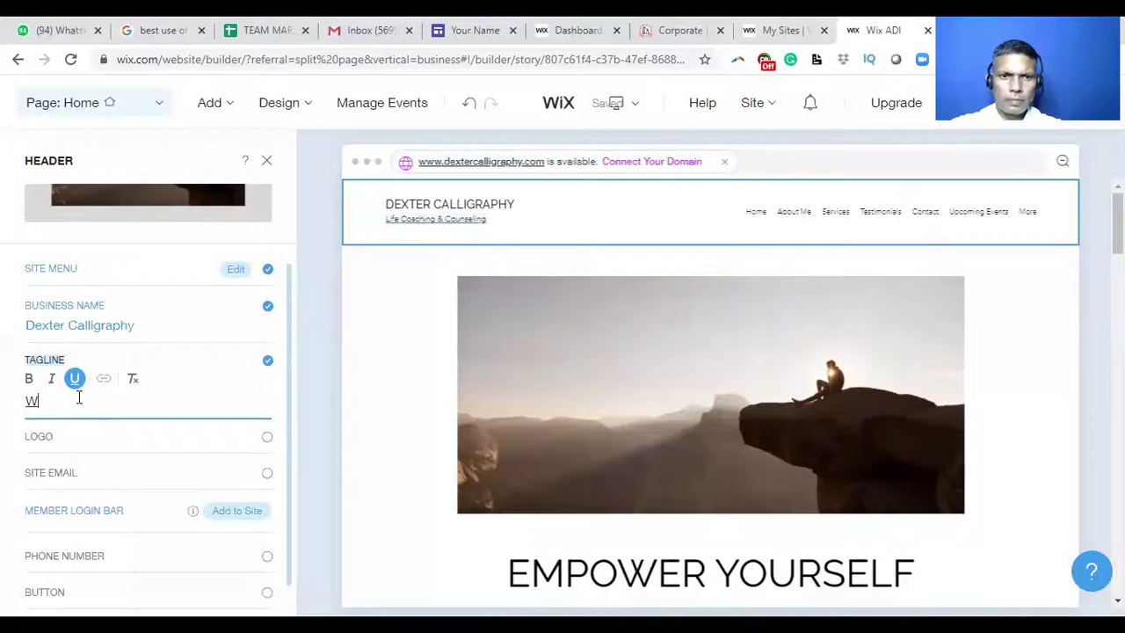
text(rite Go)
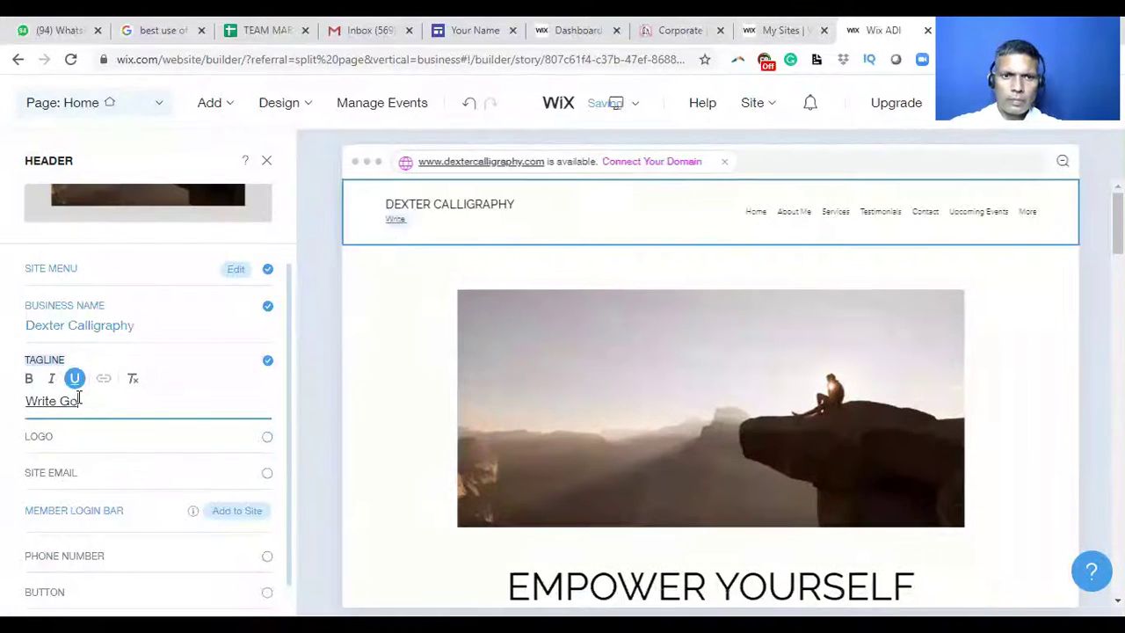
text(od)
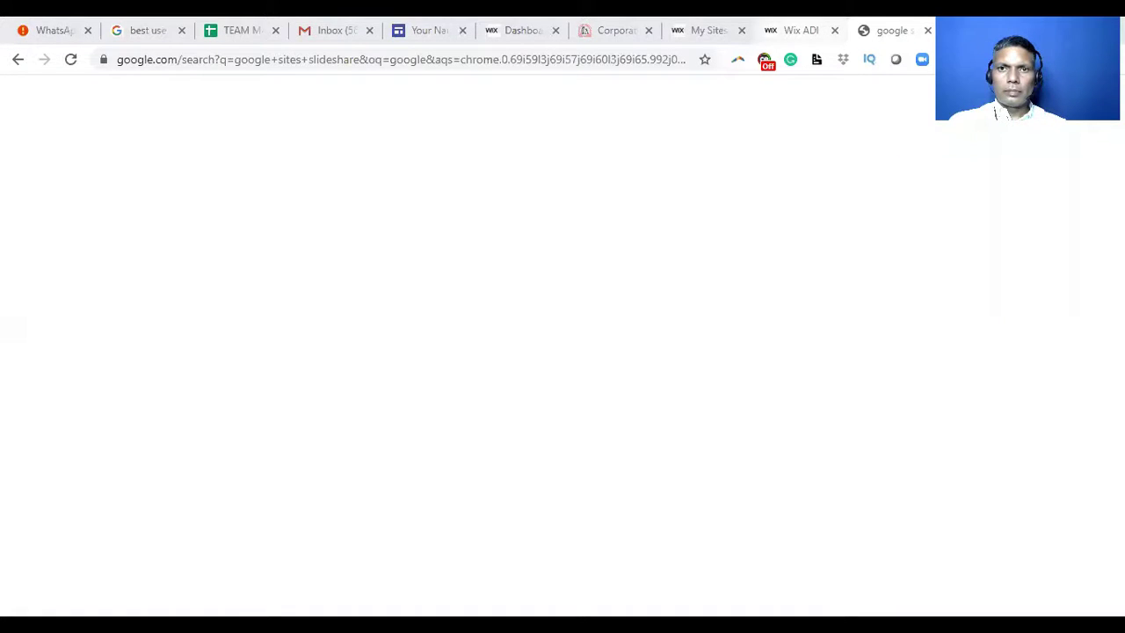
- Return to the Wix ADI editor and look through the home page sections from the hero image to the contact form, map and footer
click(801, 35)
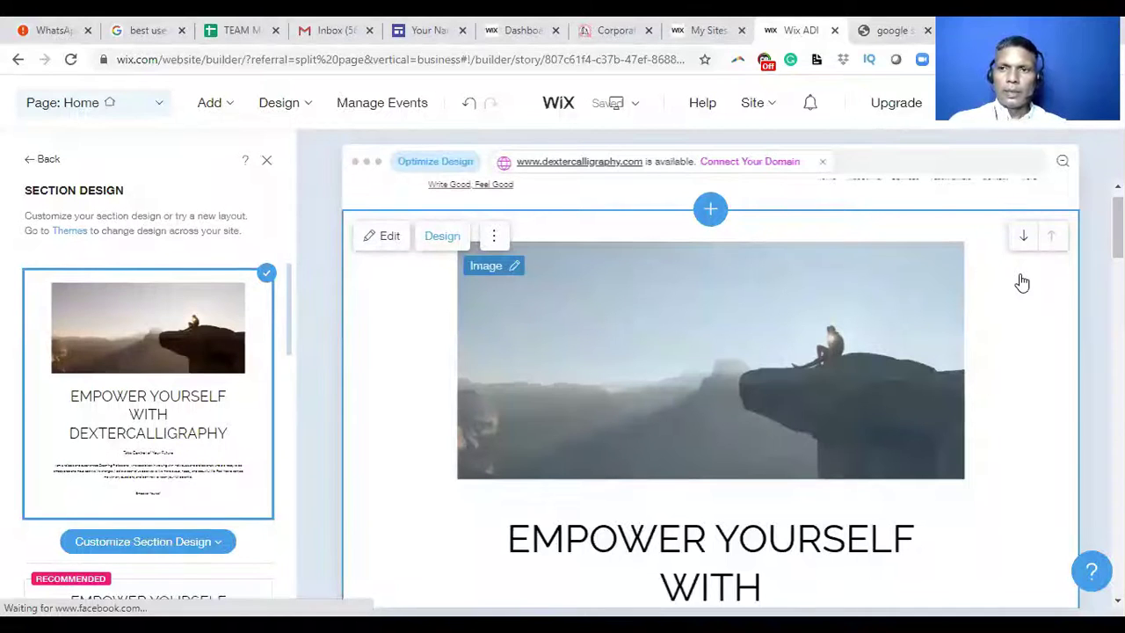
click(1074, 284)
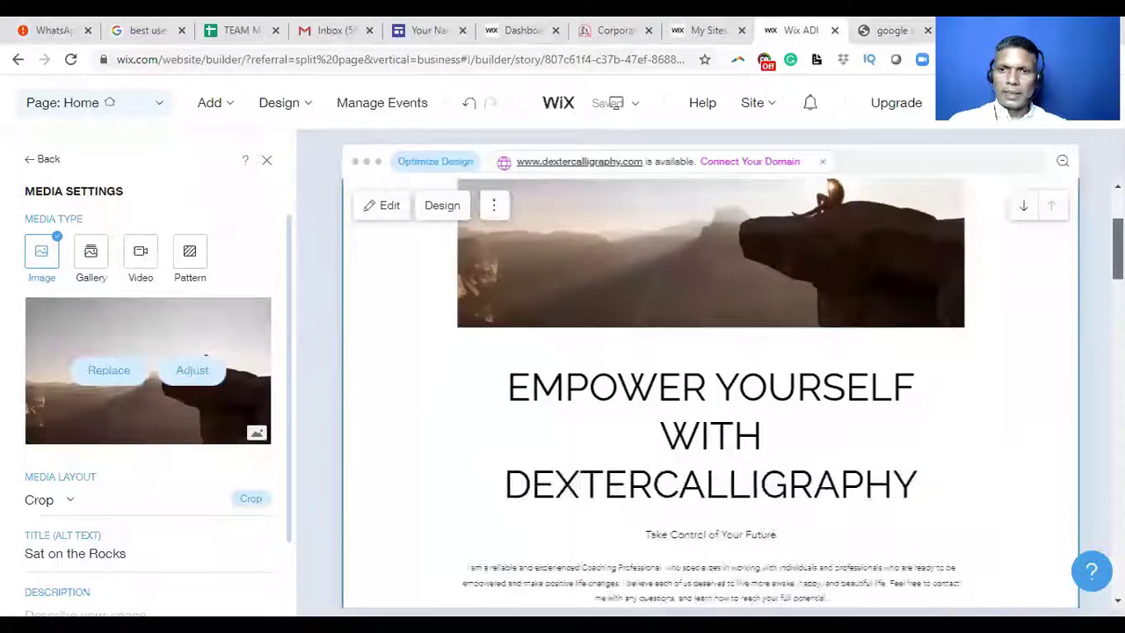
scroll(710, 396, down, 7)
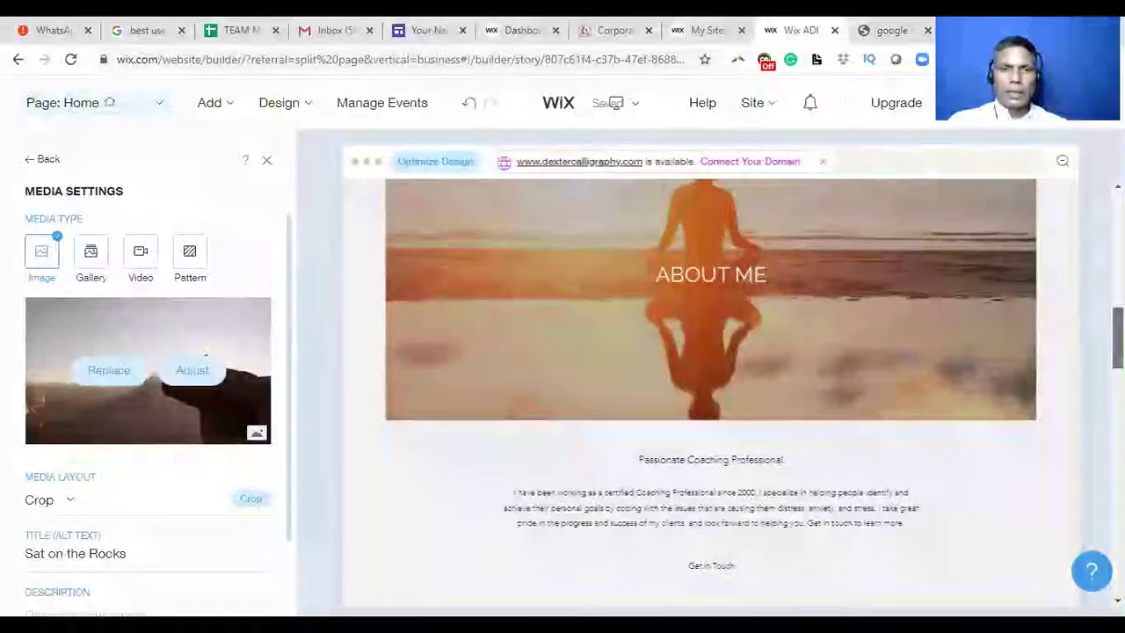
scroll(710, 395, down, 6)
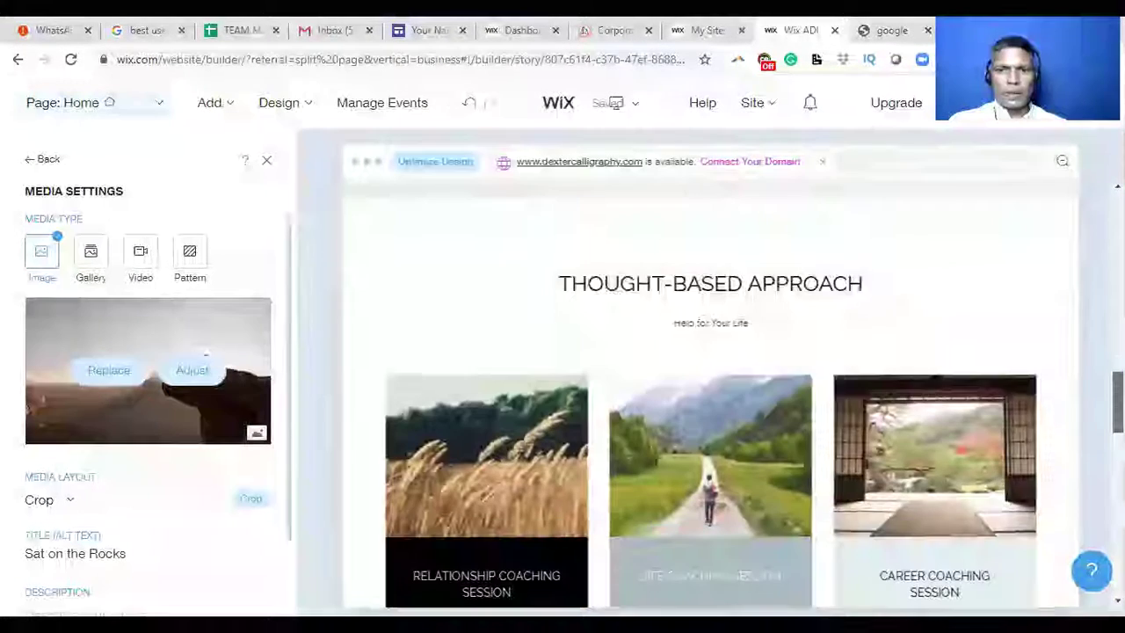
scroll(710, 396, down, 5)
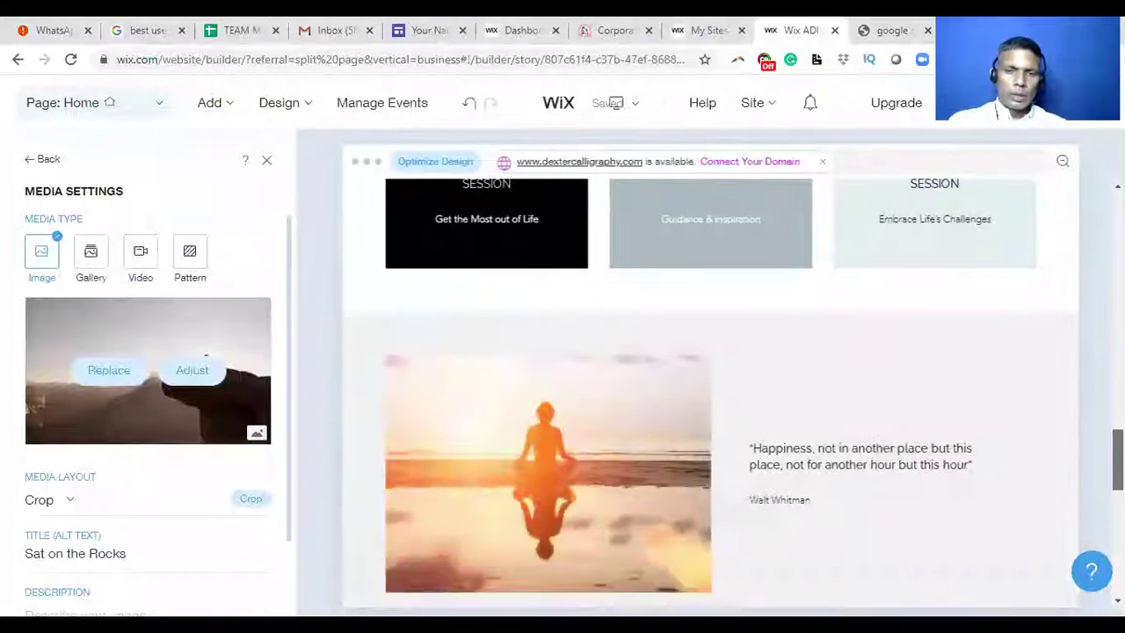
scroll(710, 395, down, 2)
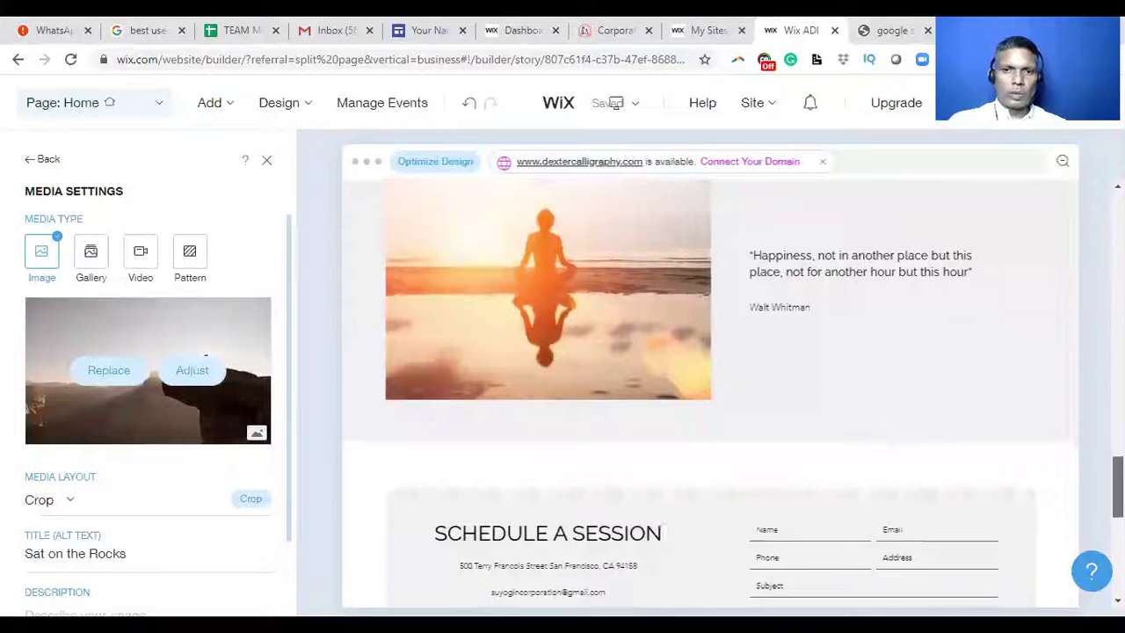
scroll(710, 396, down, 4)
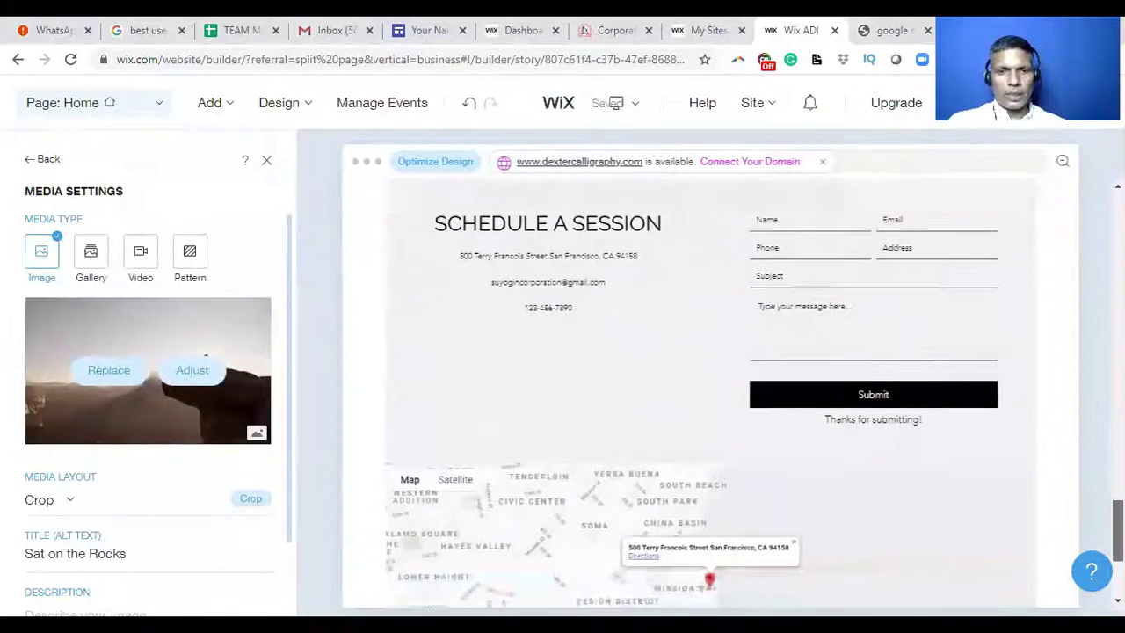
scroll(710, 395, down, 1)
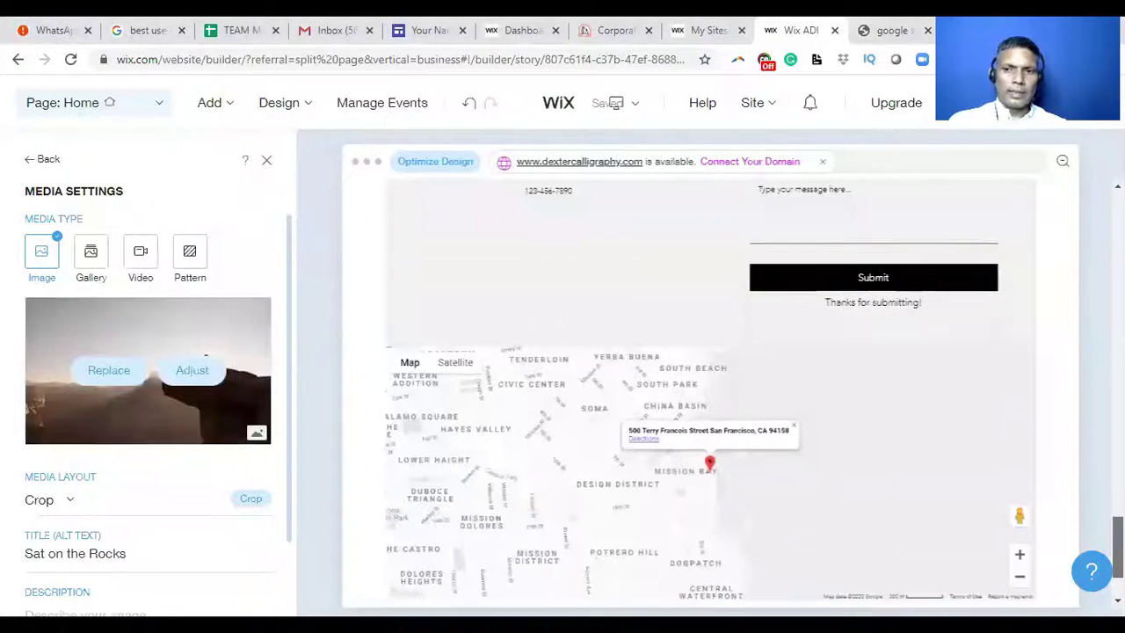
scroll(710, 395, down, 1)
scroll(710, 395, down, 1)
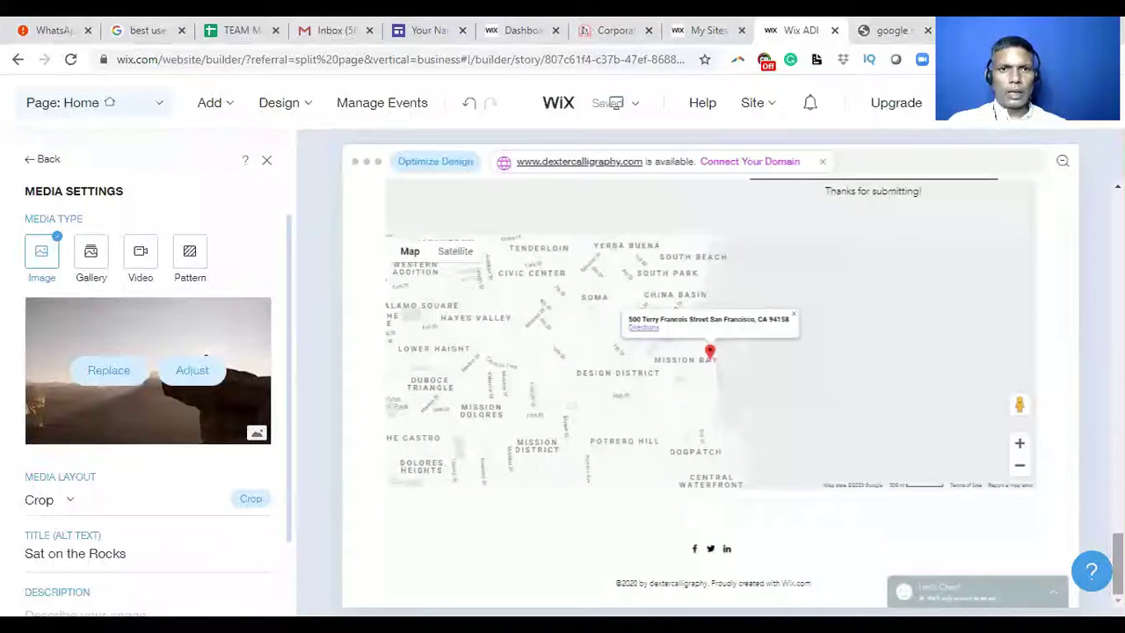
mouse_move(381, 283)
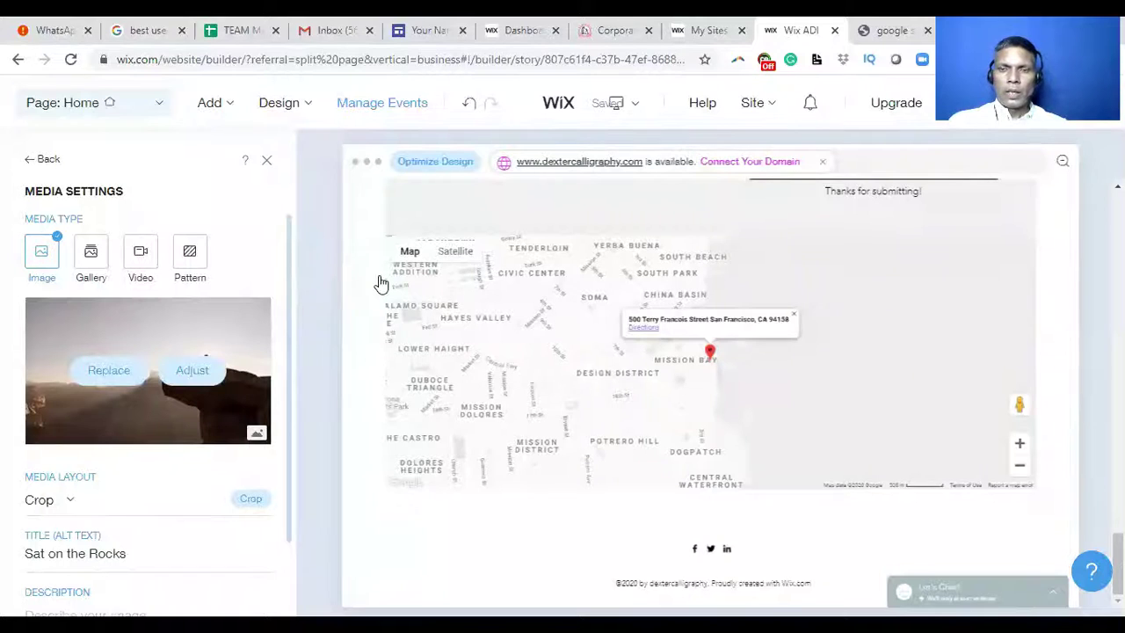
mouse_move(1017, 470)
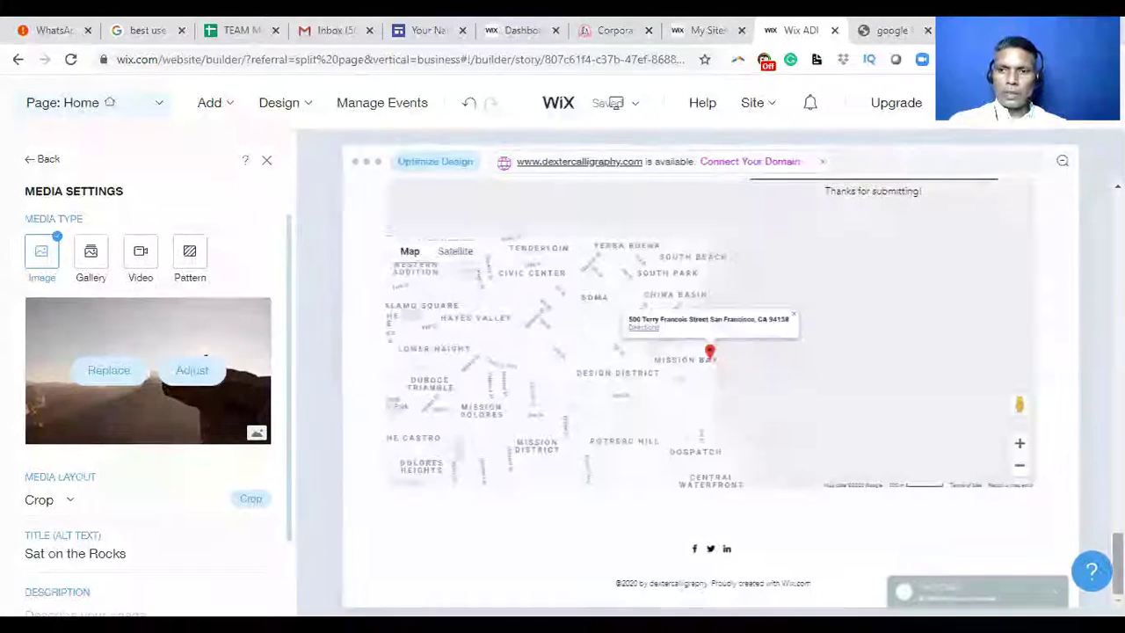
- Preview the site, dismiss the preview mode hint, and look over the home page
scroll(1016, 470, up, 10)
scroll(710, 394, up, 5)
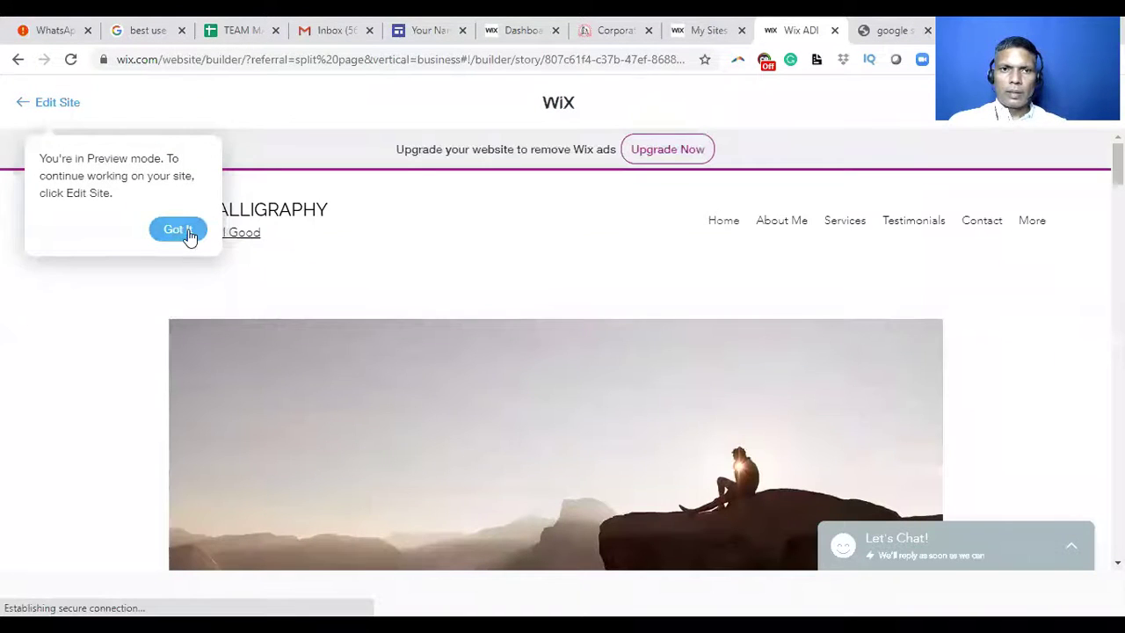
click(187, 235)
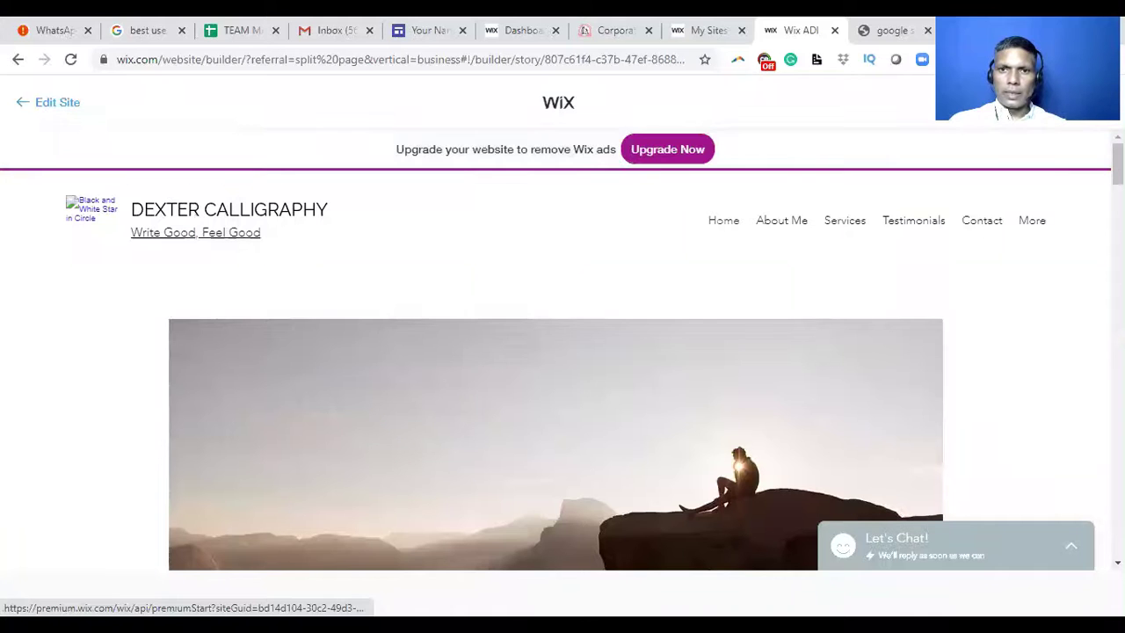
scroll(555, 369, down, 3)
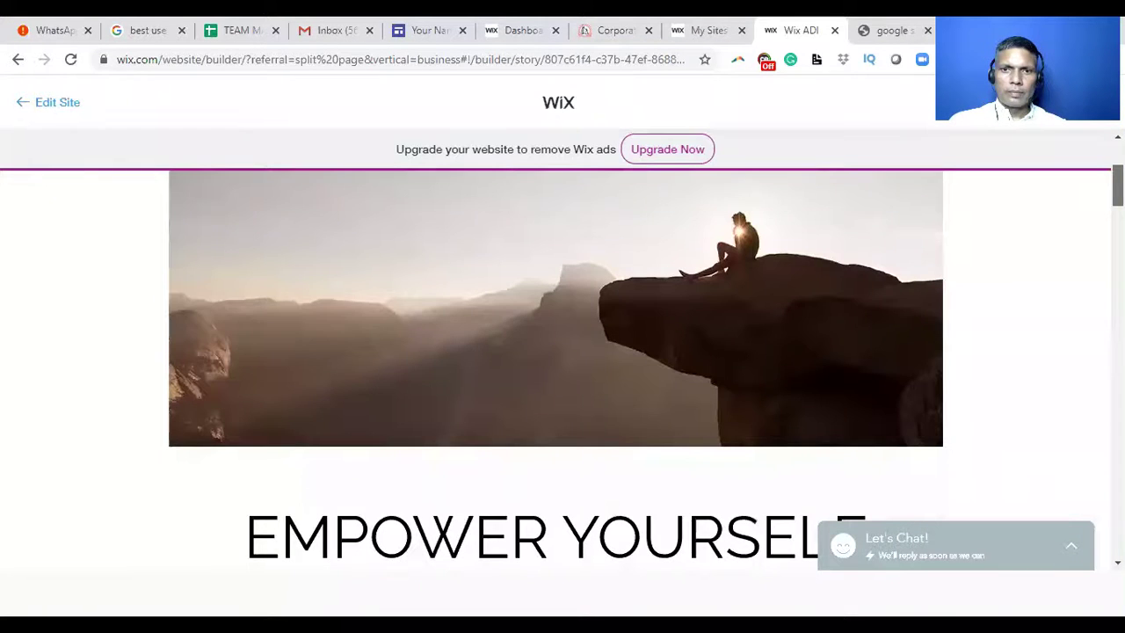